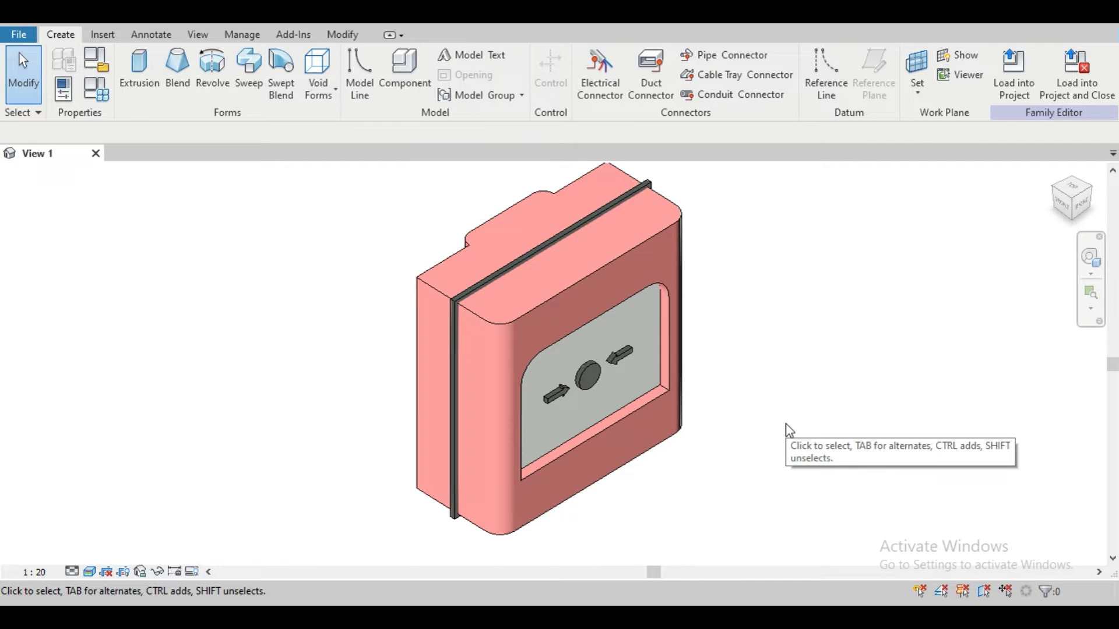
# Step: Close the finished manual call point family
pyautogui.scroll(-1, 784, 429)
pyautogui.keyDown('shift'); pyautogui.moveTo(784, 430); pyautogui.dragTo(723, 445, button='middle'); pyautogui.keyUp('shift')
pyautogui.keyDown('shift'); pyautogui.moveTo(789, 430); pyautogui.dragTo(840, 441, button='middle'); pyautogui.keyUp('shift')
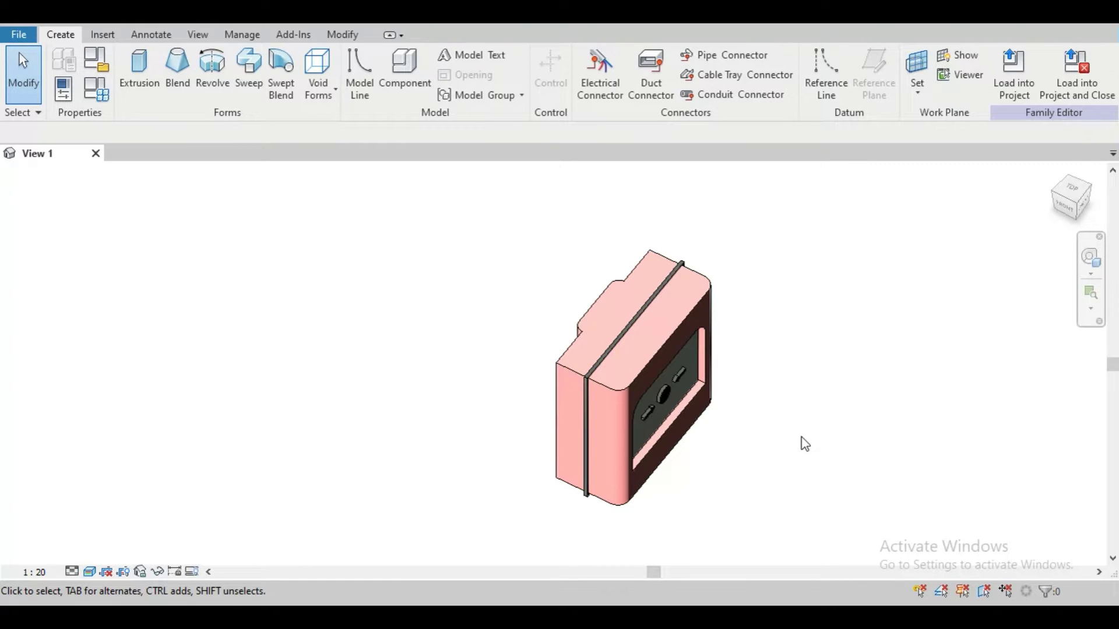
pyautogui.keyDown('shift'); pyautogui.moveTo(801, 438); pyautogui.dragTo(522, 407, button='middle'); pyautogui.keyUp('shift')
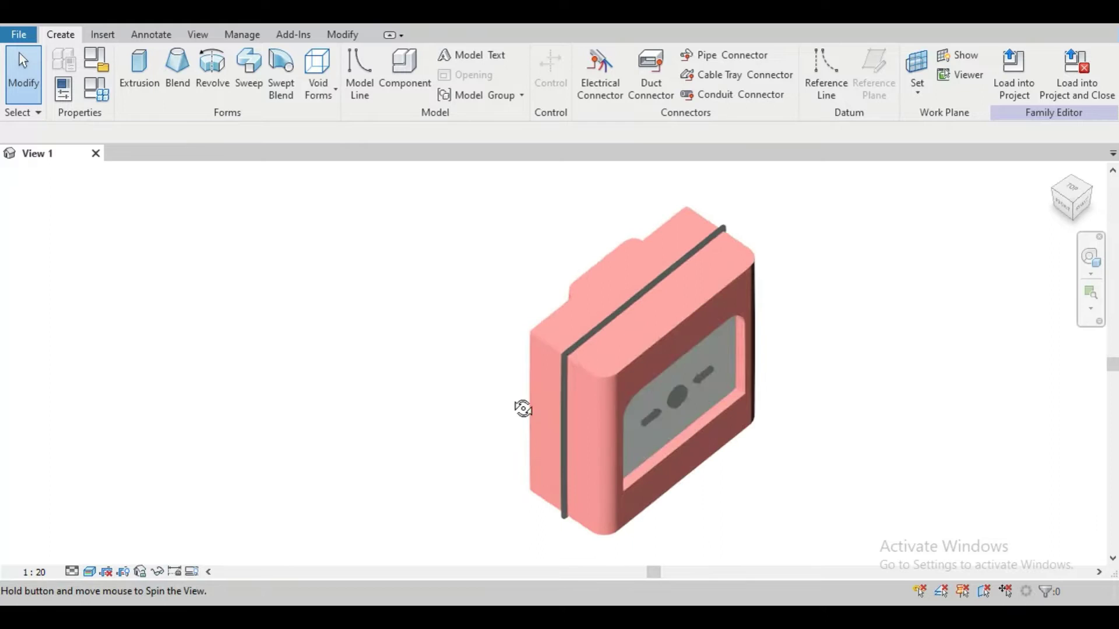
pyautogui.click(97, 153)
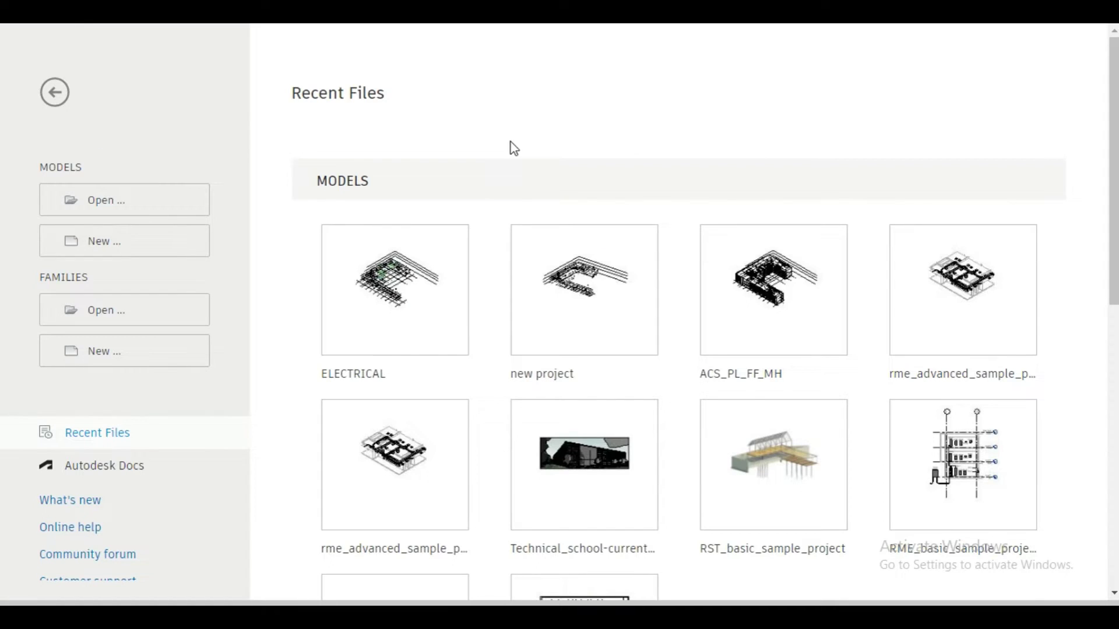
# Step: Create a new family from the Metric Generic Model template
pyautogui.click(121, 251)
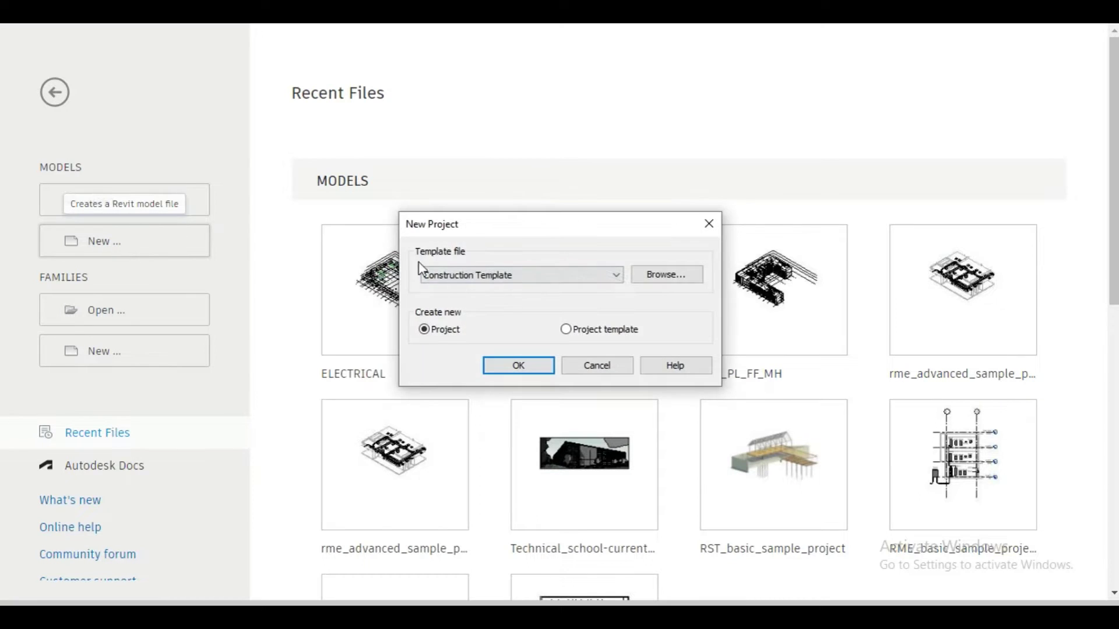
pyautogui.click(709, 224)
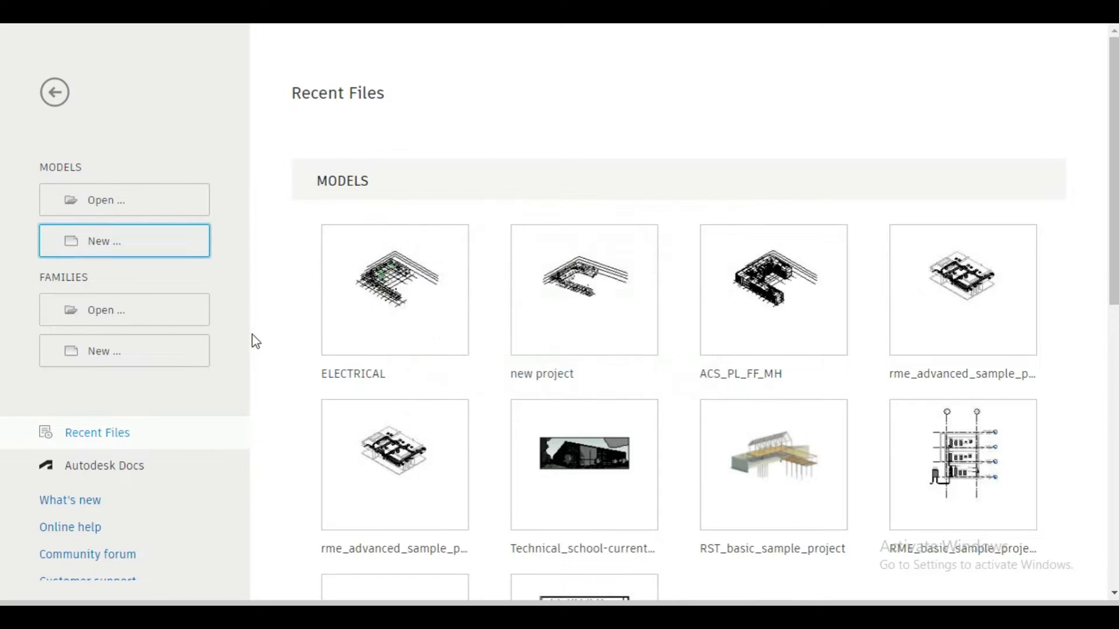
pyautogui.click(150, 358)
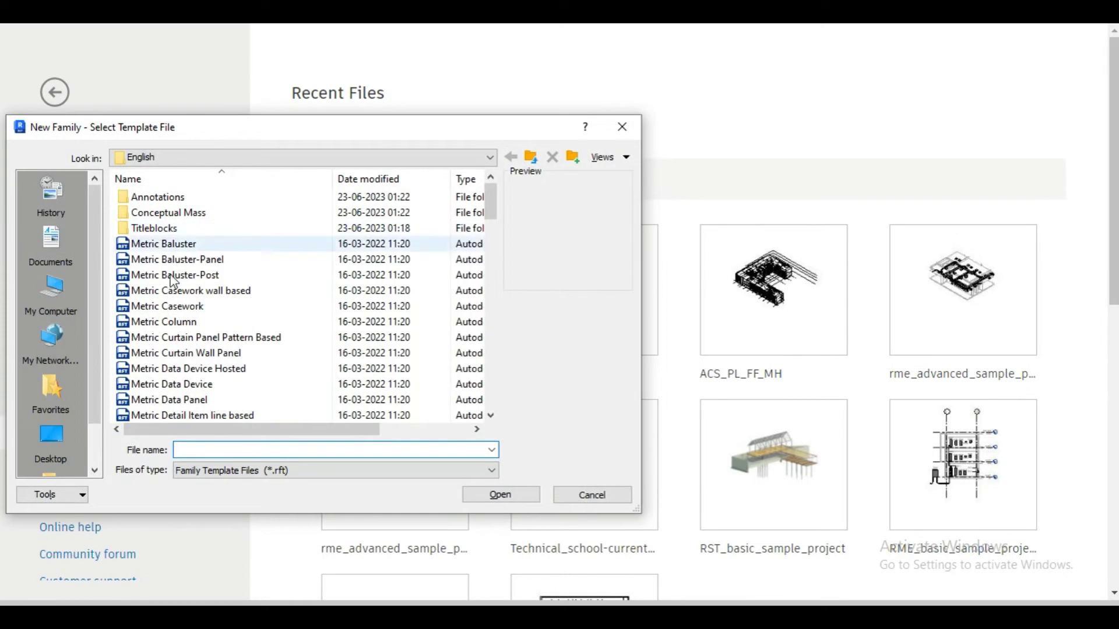
pyautogui.scroll(-3, 183, 341)
pyautogui.click(183, 339)
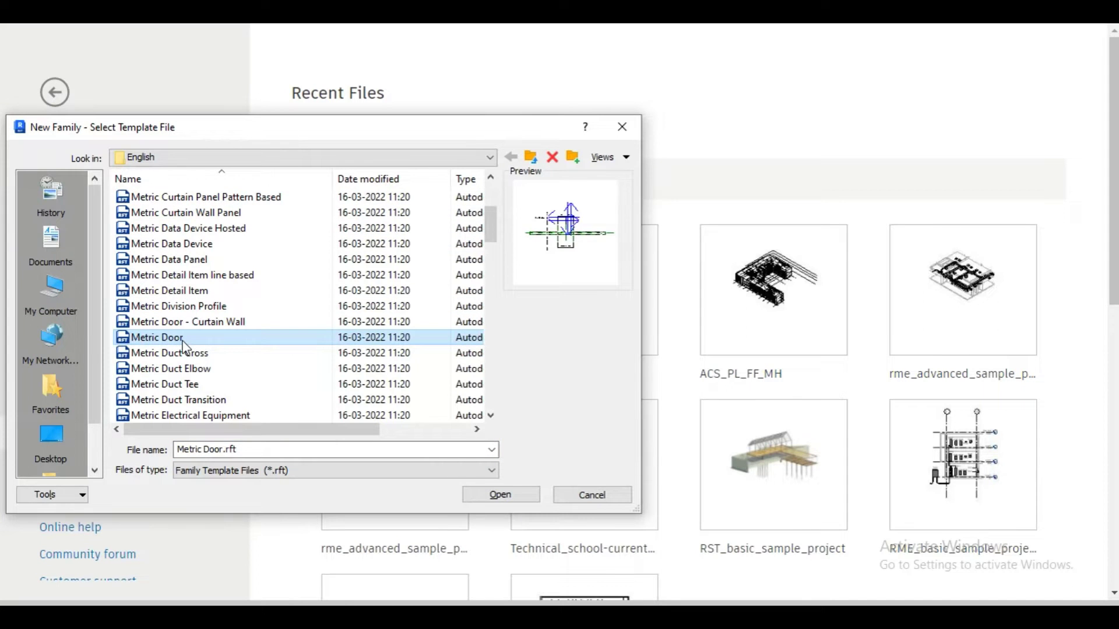
pyautogui.click(184, 352)
pyautogui.scroll(-4, 186, 355)
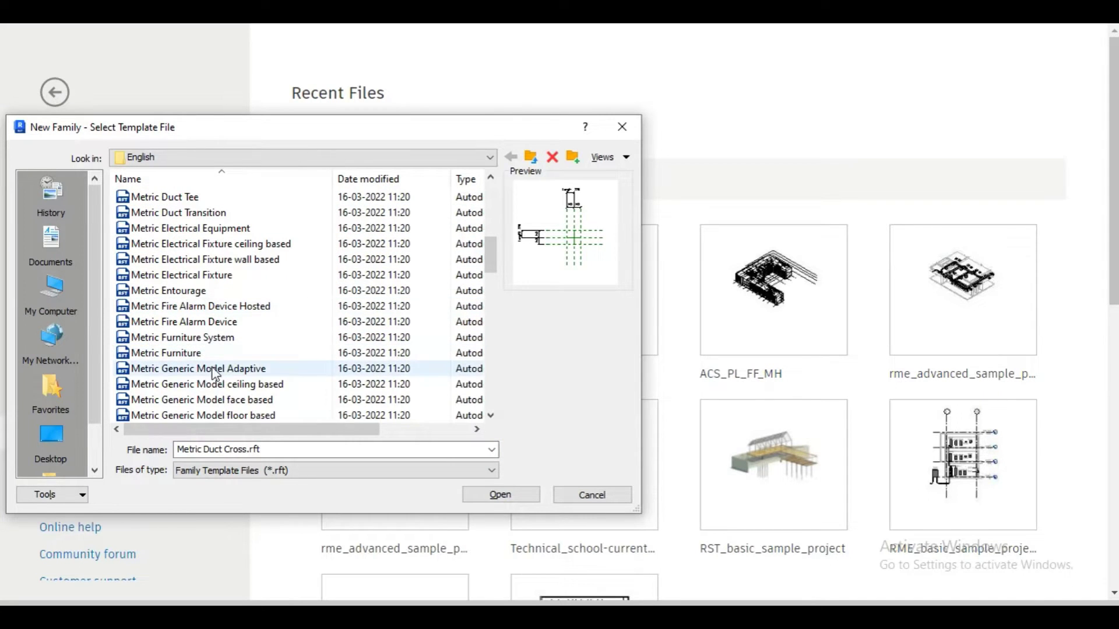
pyautogui.scroll(-2, 221, 403)
pyautogui.click(205, 413)
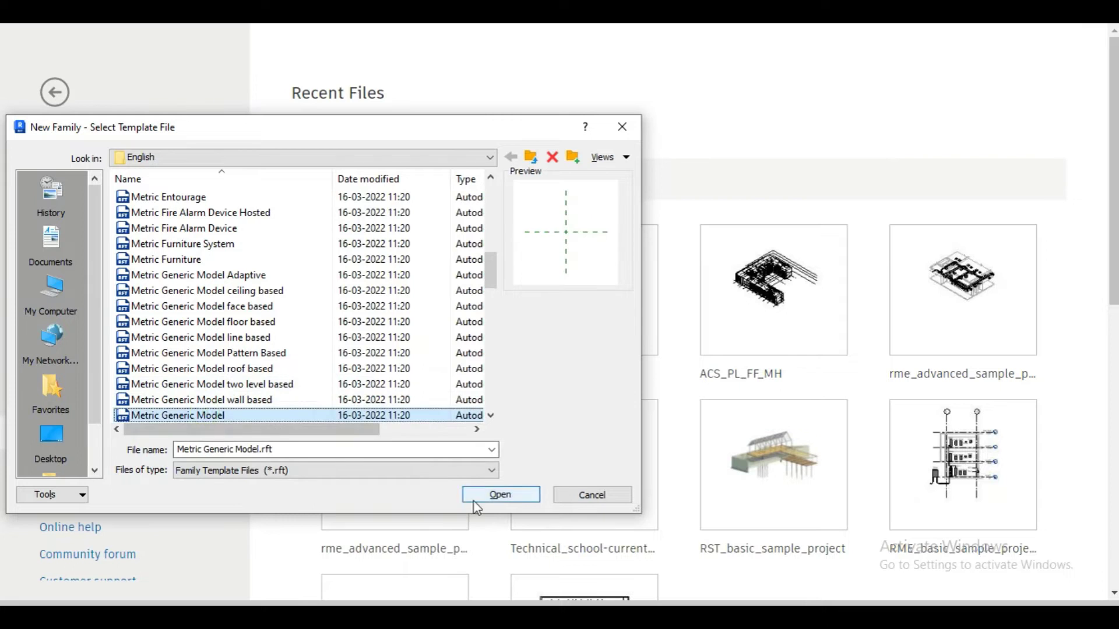
pyautogui.click(498, 500)
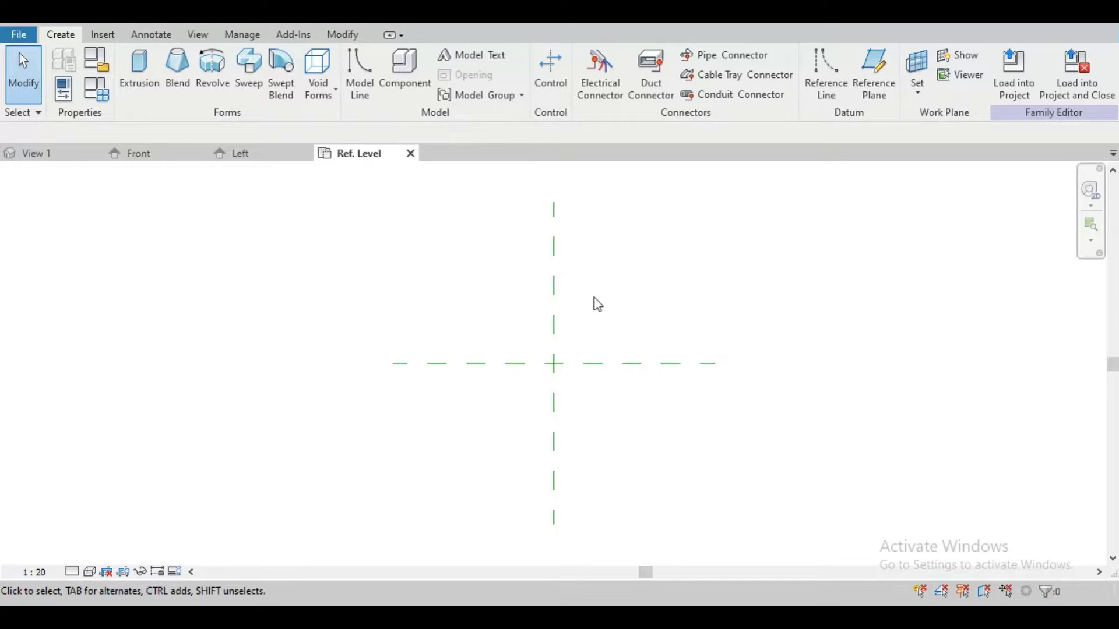
# Step: Show the Project Browser and the Properties palette in the workspace
pyautogui.click(200, 36)
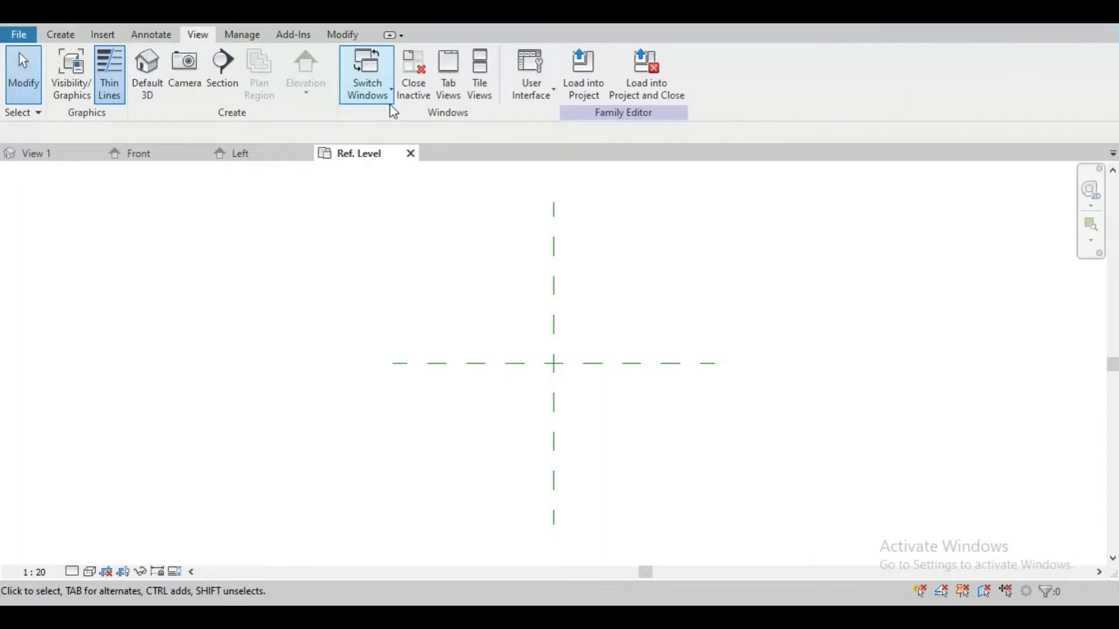
pyautogui.click(524, 98)
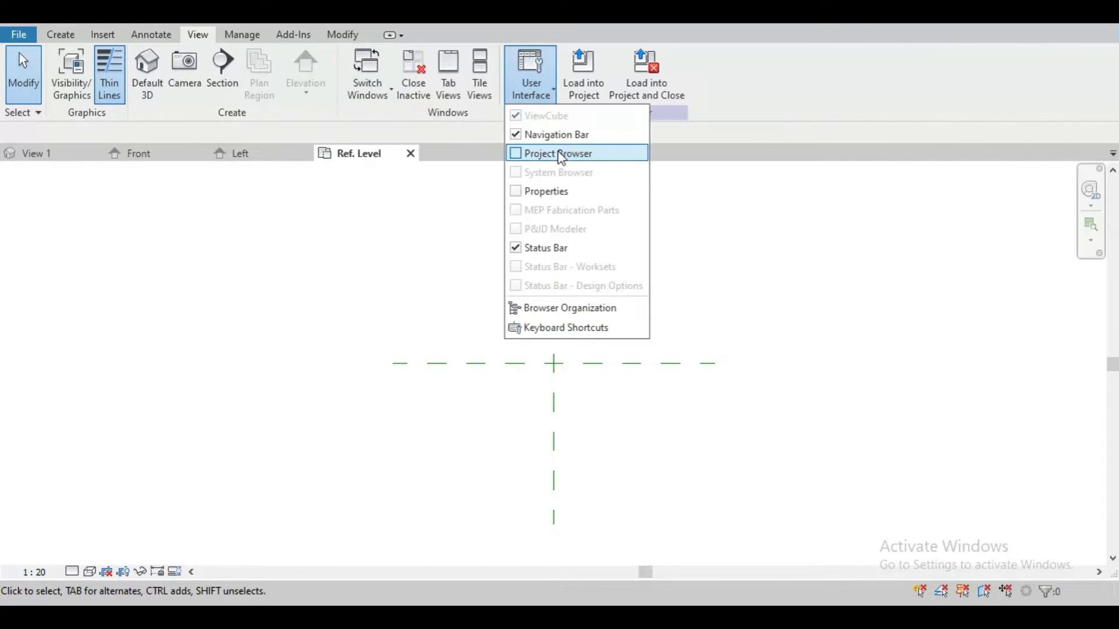
pyautogui.click(520, 153)
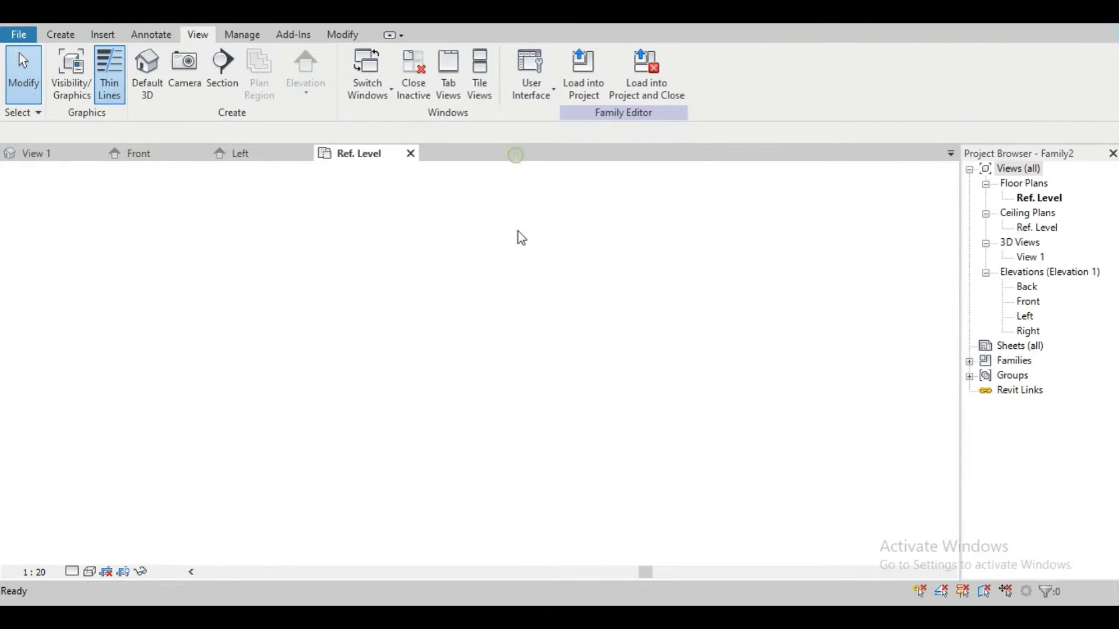
pyautogui.click(517, 98)
pyautogui.click(524, 190)
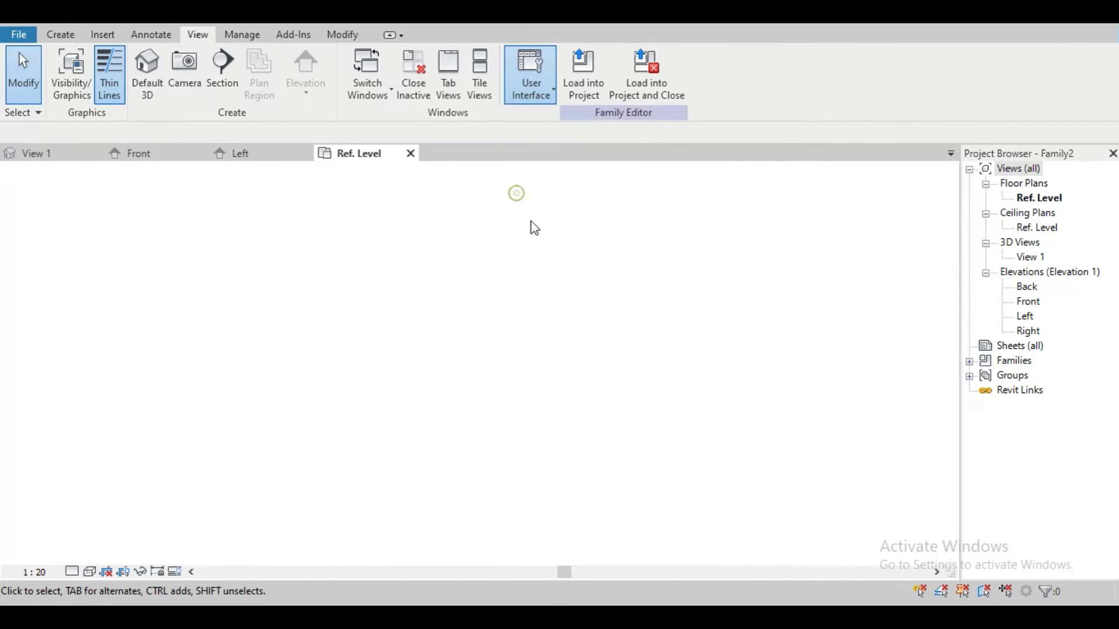
# Step: Draw two horizontal reference planes in the Ref. Level plan, about 418 mm above and 676 mm below the horizontal centre plane
pyautogui.scroll(3, 648, 373)
pyautogui.moveTo(687, 388); pyautogui.dragTo(616, 407, button='middle')
pyautogui.scroll(-2, 585, 368)
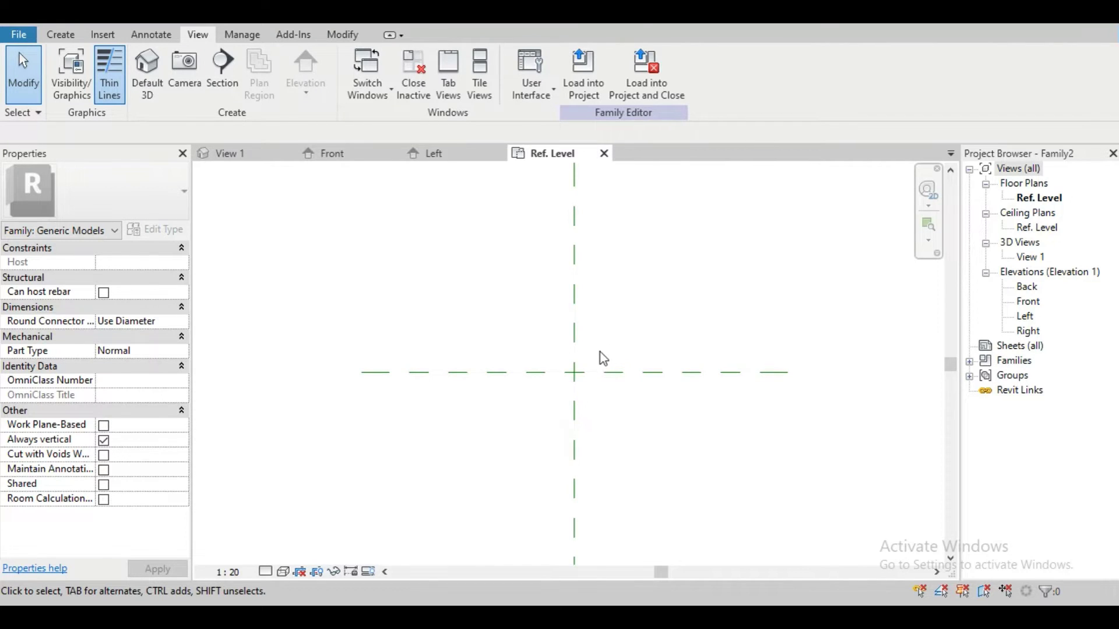
pyautogui.moveTo(607, 355); pyautogui.dragTo(551, 364, button='middle')
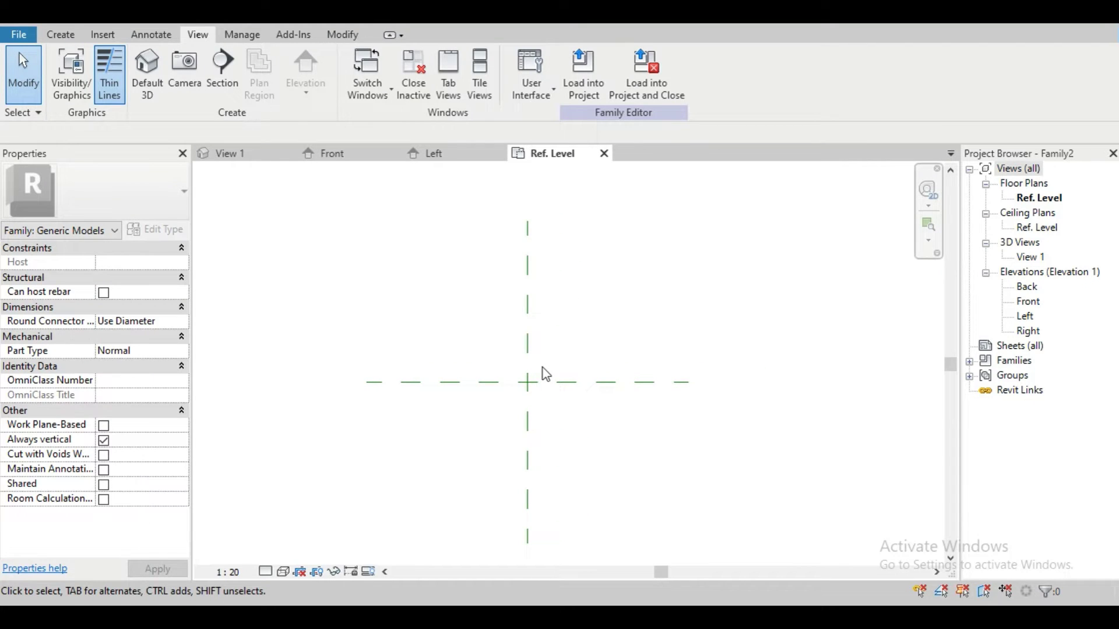
pyautogui.moveTo(546, 378); pyautogui.dragTo(506, 333, button='middle')
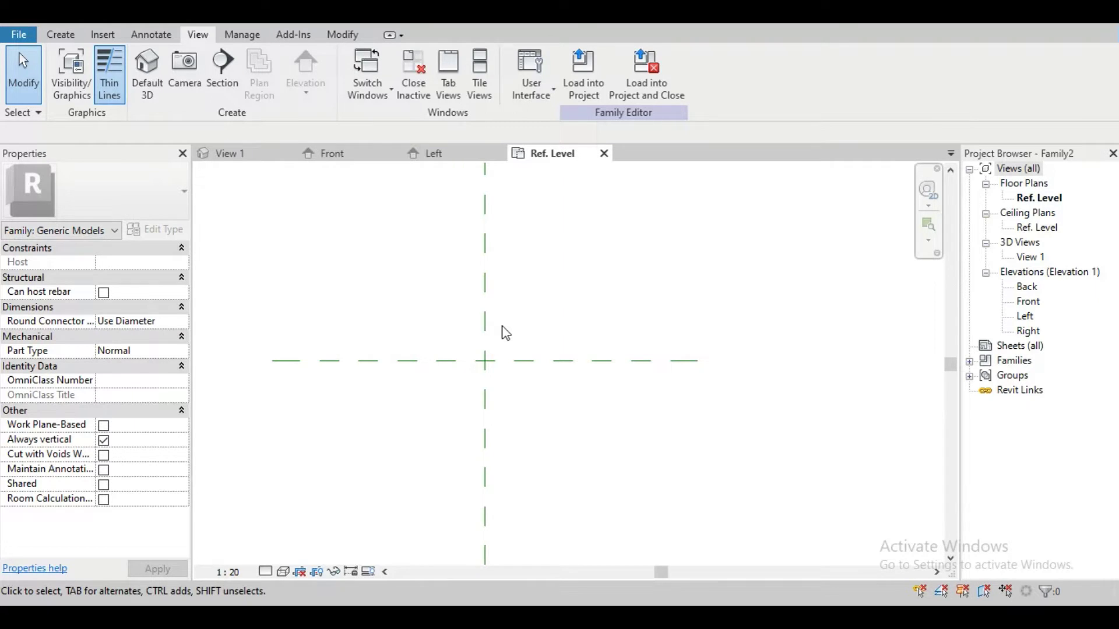
pyautogui.press('r')
pyautogui.press('p')
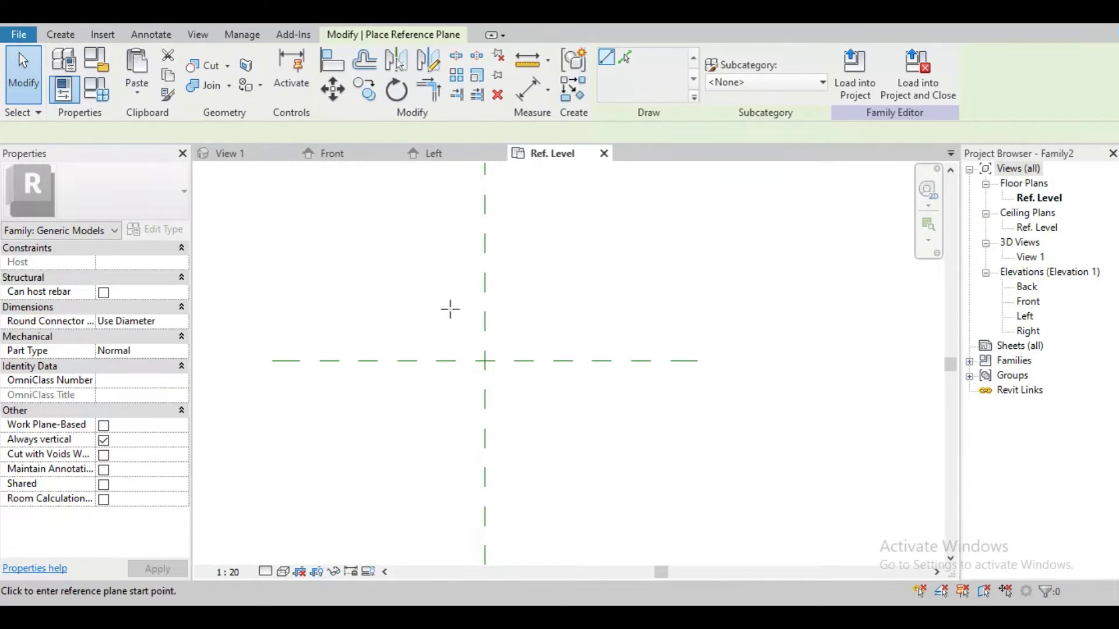
pyautogui.click(420, 315)
pyautogui.click(568, 315)
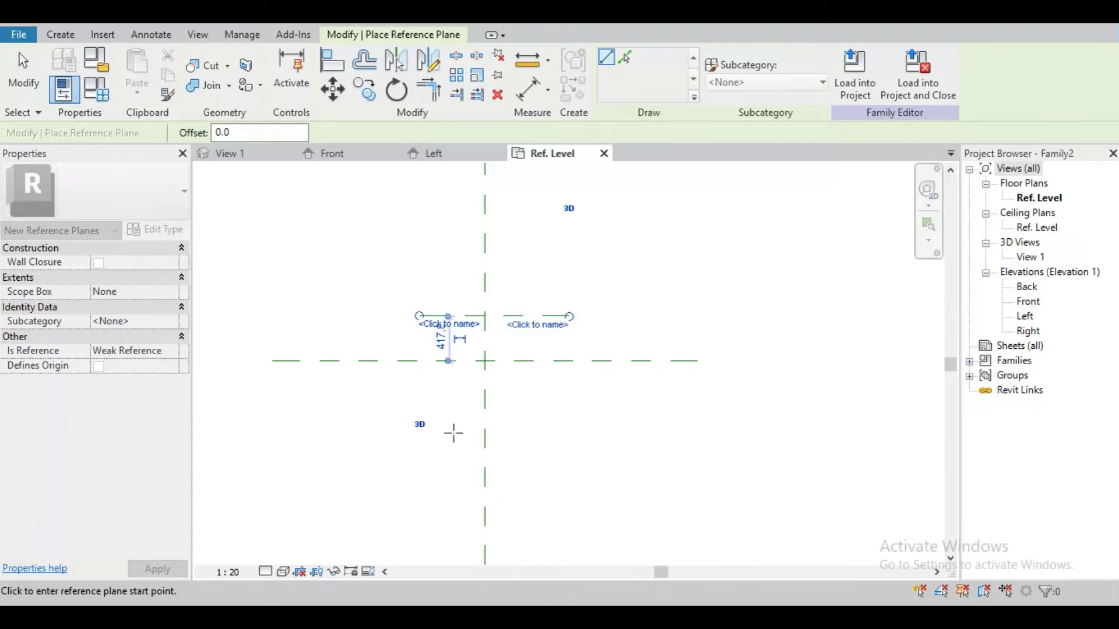
pyautogui.click(434, 433)
pyautogui.click(586, 433)
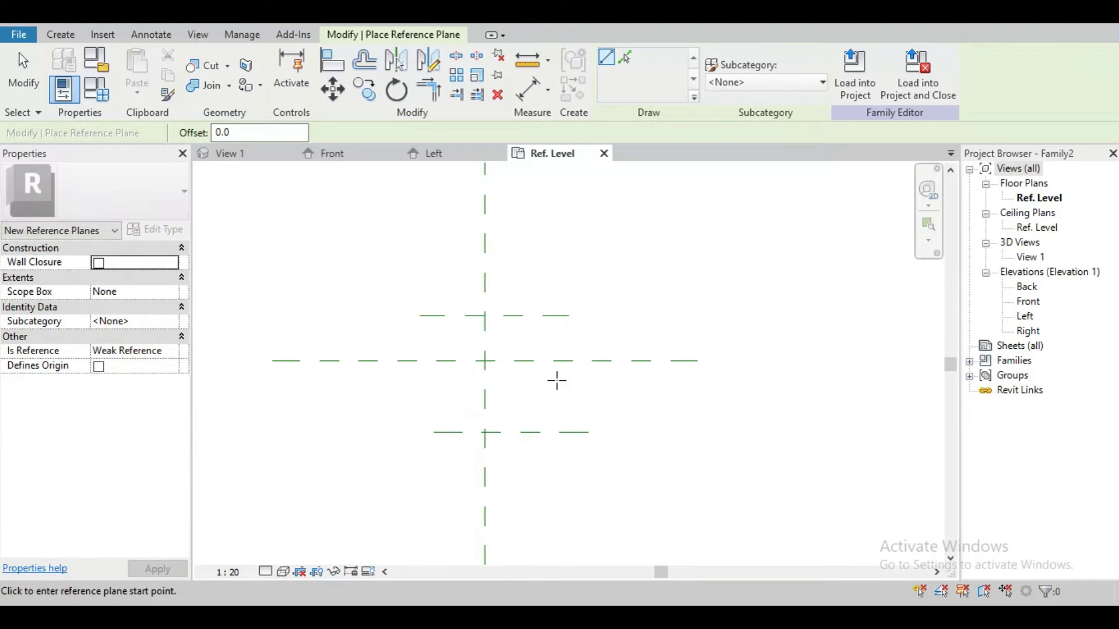
pyautogui.press('Escape')
pyautogui.press('Escape')
# Step: Add one continuous aligned dimension across the upper, centre and lower horizontal reference planes
pyautogui.scroll(1, 521, 338)
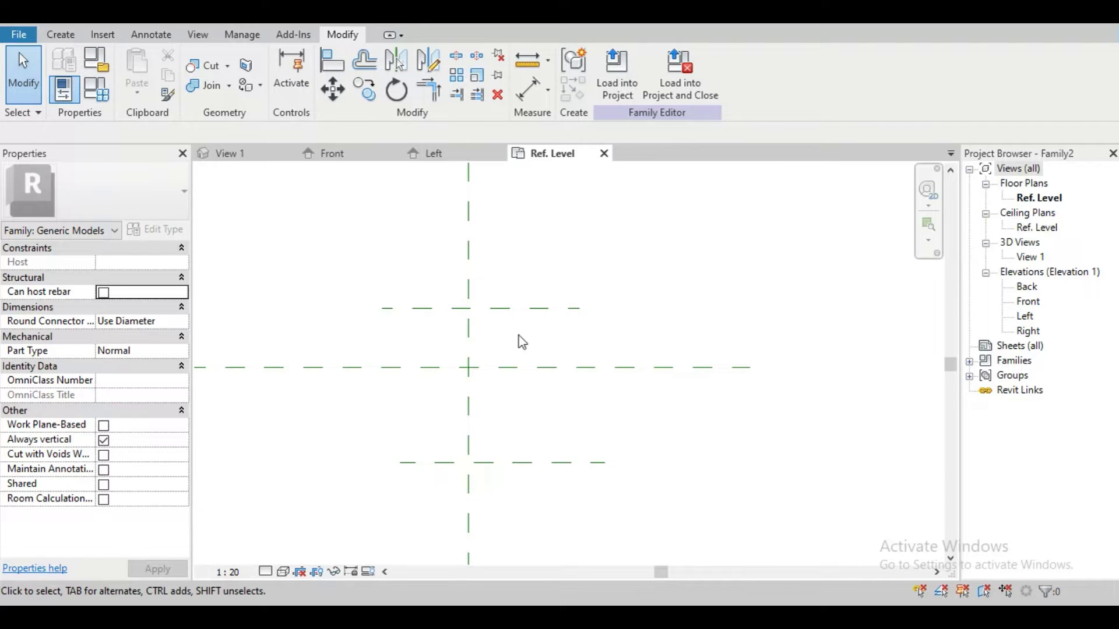
pyautogui.press('d')
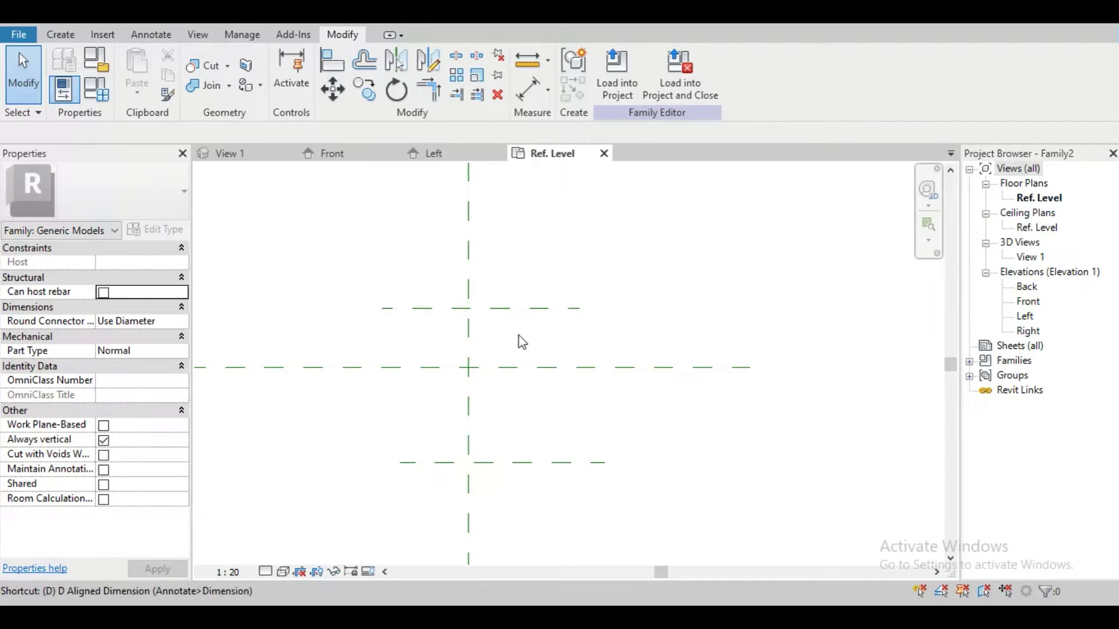
pyautogui.press('i')
pyautogui.click(528, 308)
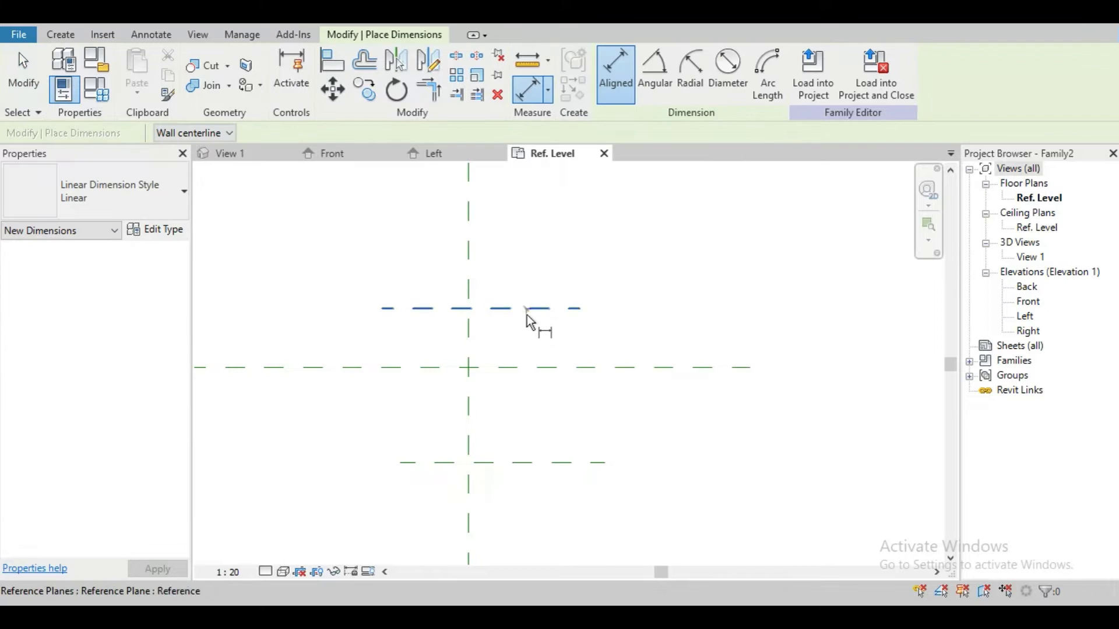
pyautogui.click(524, 368)
pyautogui.click(553, 463)
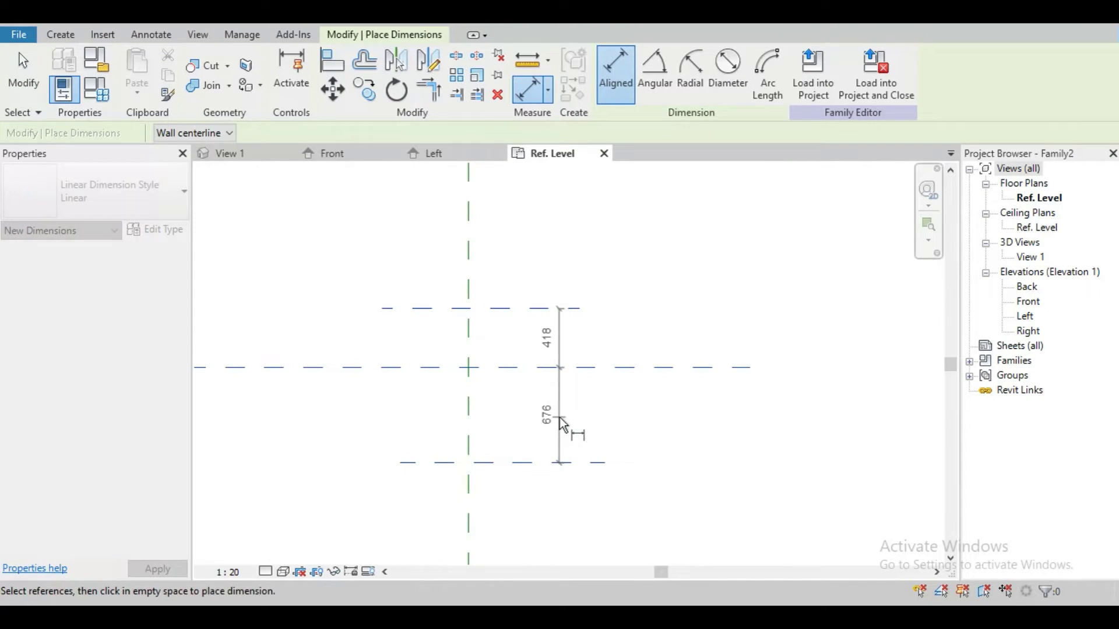
pyautogui.click(560, 419)
pyautogui.press('Escape')
# Step: Apply the equality constraint to the continuous dimension so both horizontal planes sit symmetrically about the centre plane
pyautogui.scroll(2, 563, 417)
pyautogui.click(558, 430)
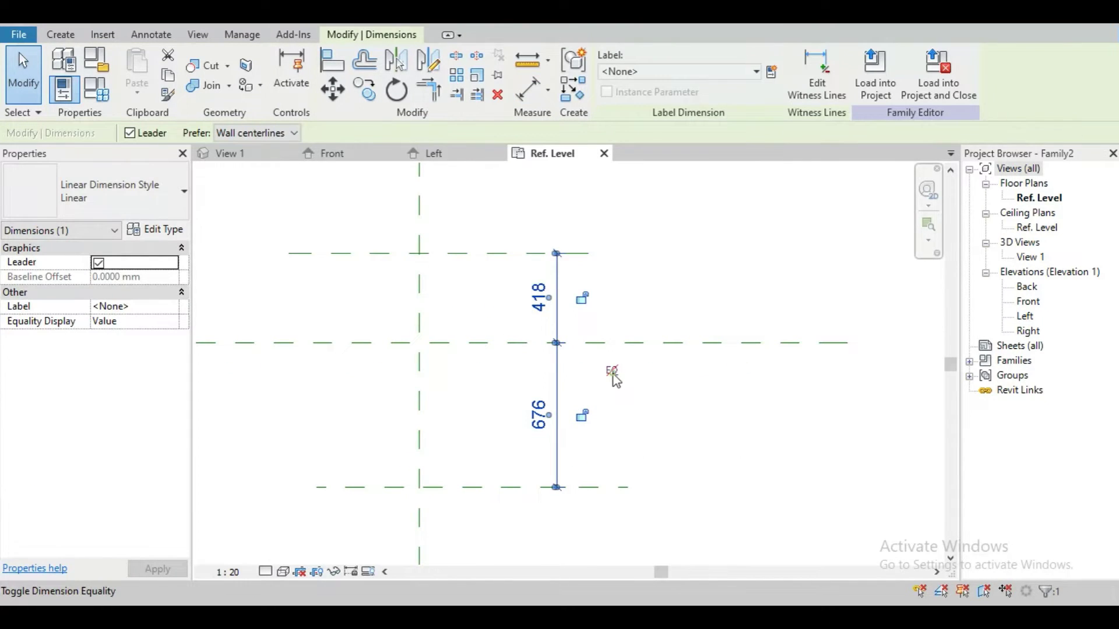
pyautogui.click(612, 373)
pyautogui.click(611, 373)
# Step: Add an aligned dimension between the upper reference plane and the horizontal centre plane
pyautogui.moveTo(623, 389); pyautogui.dragTo(626, 422, button='middle')
pyautogui.scroll(-2, 509, 396)
pyautogui.moveTo(520, 409); pyautogui.dragTo(520, 410, button='middle')
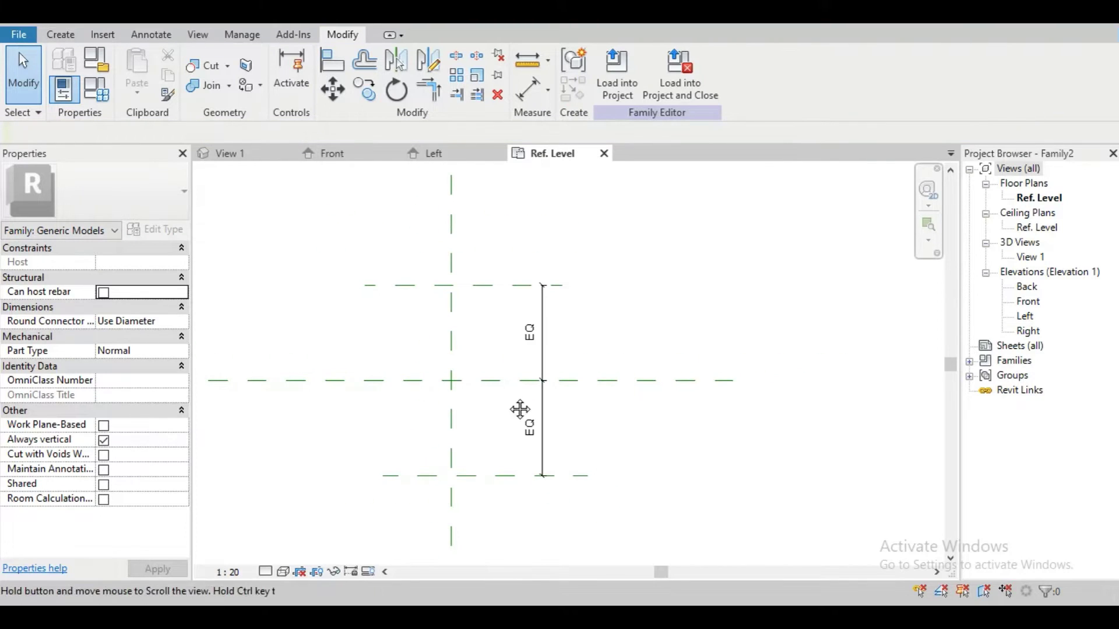
pyautogui.press('d')
pyautogui.press('i')
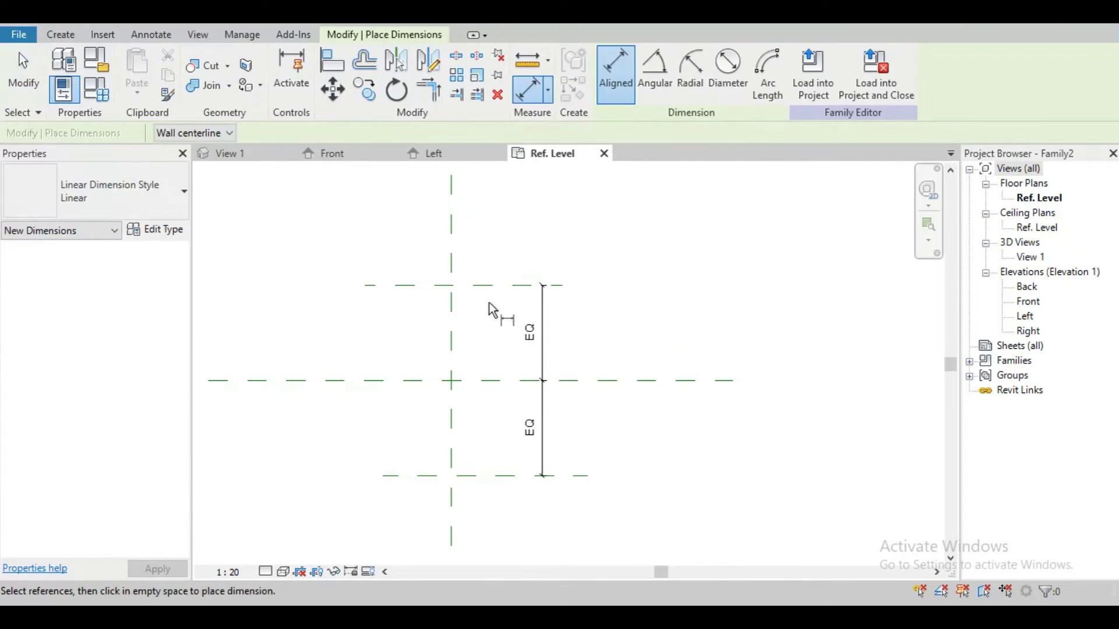
pyautogui.click(488, 286)
pyautogui.click(485, 380)
pyautogui.click(485, 341)
pyautogui.press('Escape')
pyautogui.scroll(2, 485, 341)
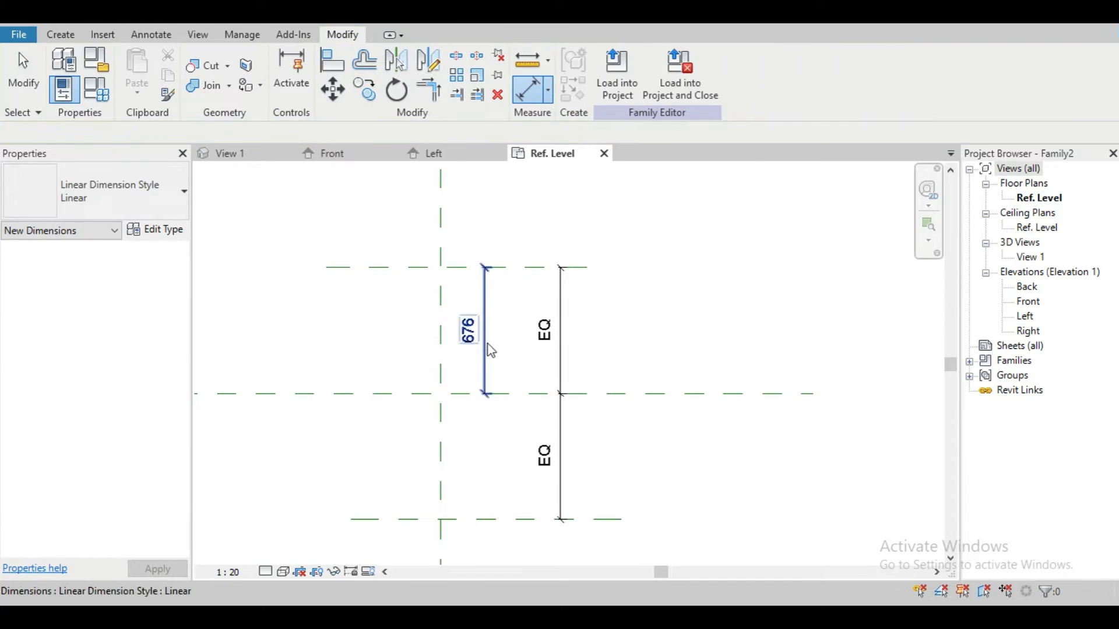
pyautogui.press('Escape')
pyautogui.scroll(-1, 502, 356)
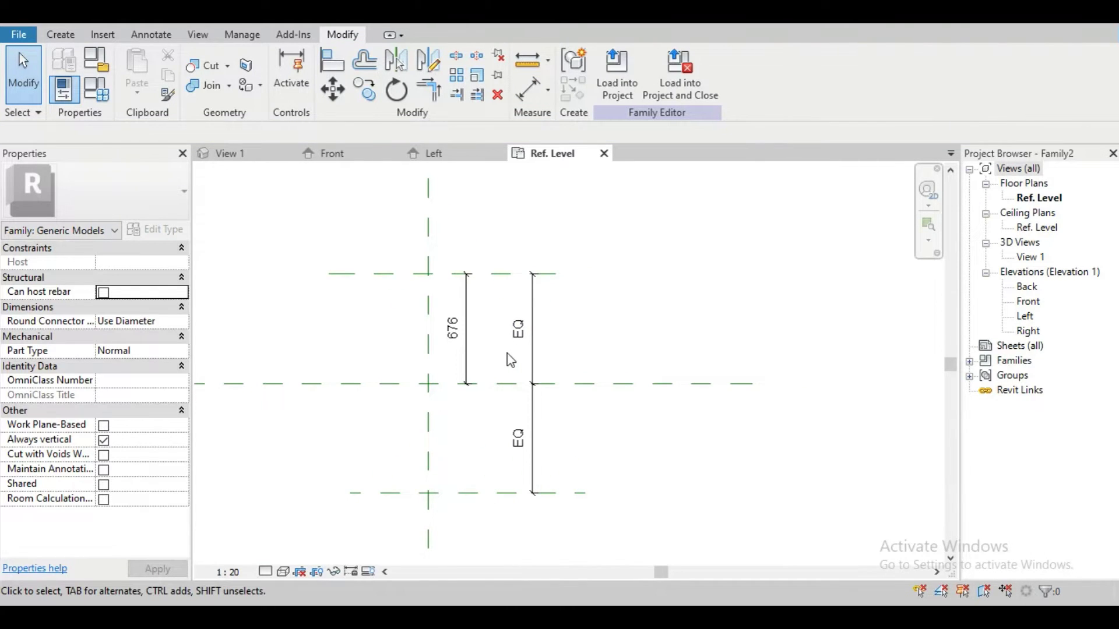
pyautogui.scroll(-2, 566, 345)
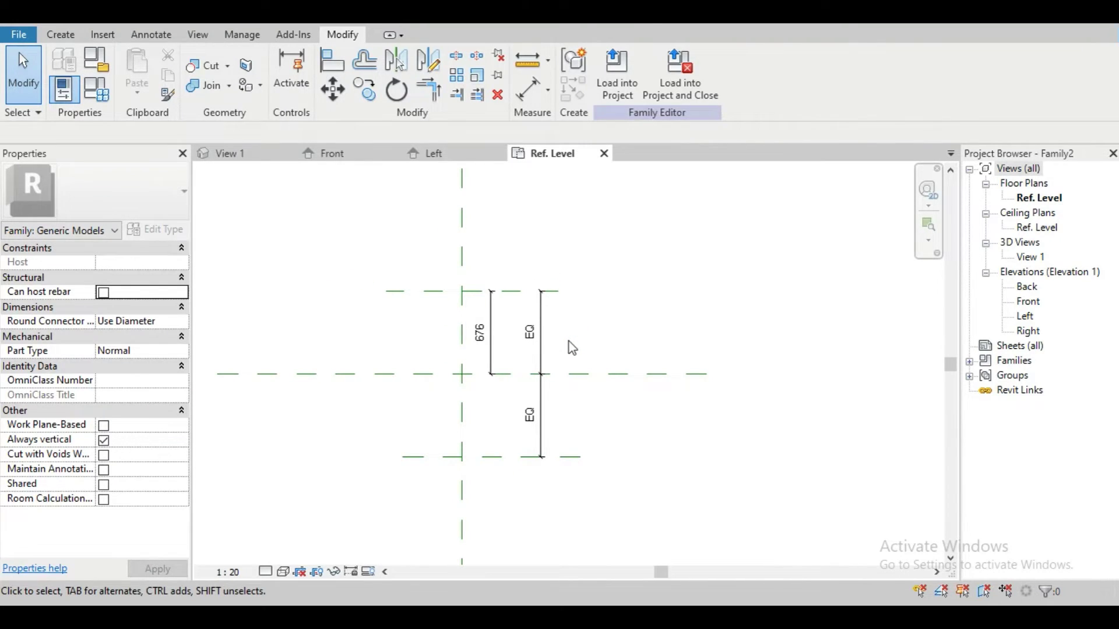
# Step: Check the length unit format in the Project Units settings
pyautogui.press('u')
pyautogui.press('n')
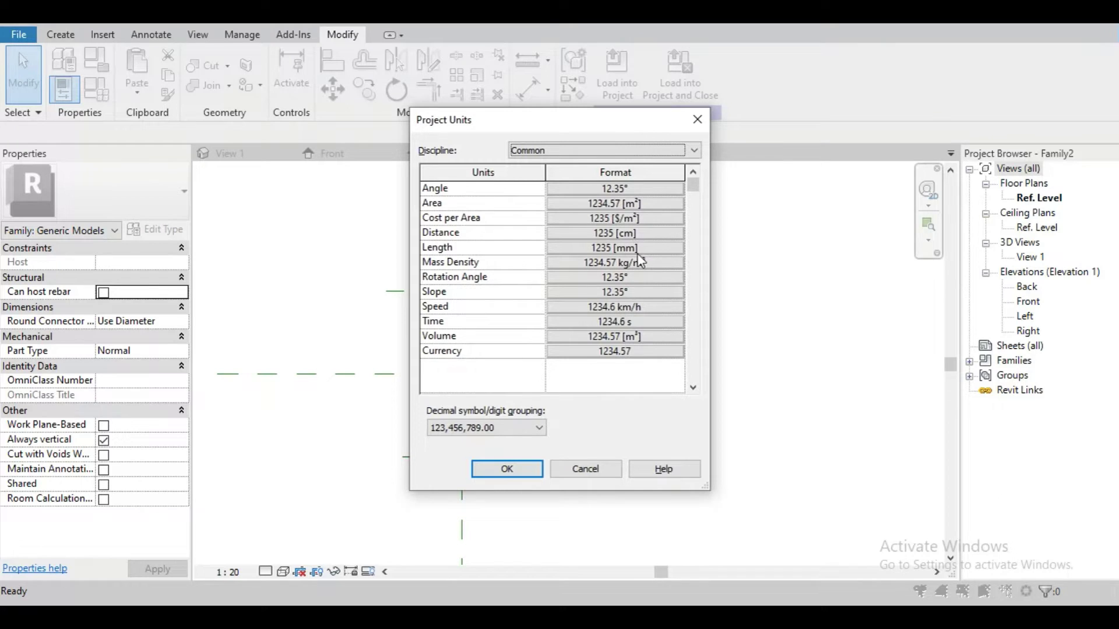
pyautogui.click(506, 469)
# Step: Set the distance between the upper reference plane and the horizontal centre plane to 45 mm
pyautogui.scroll(2, 519, 358)
pyautogui.click(517, 267)
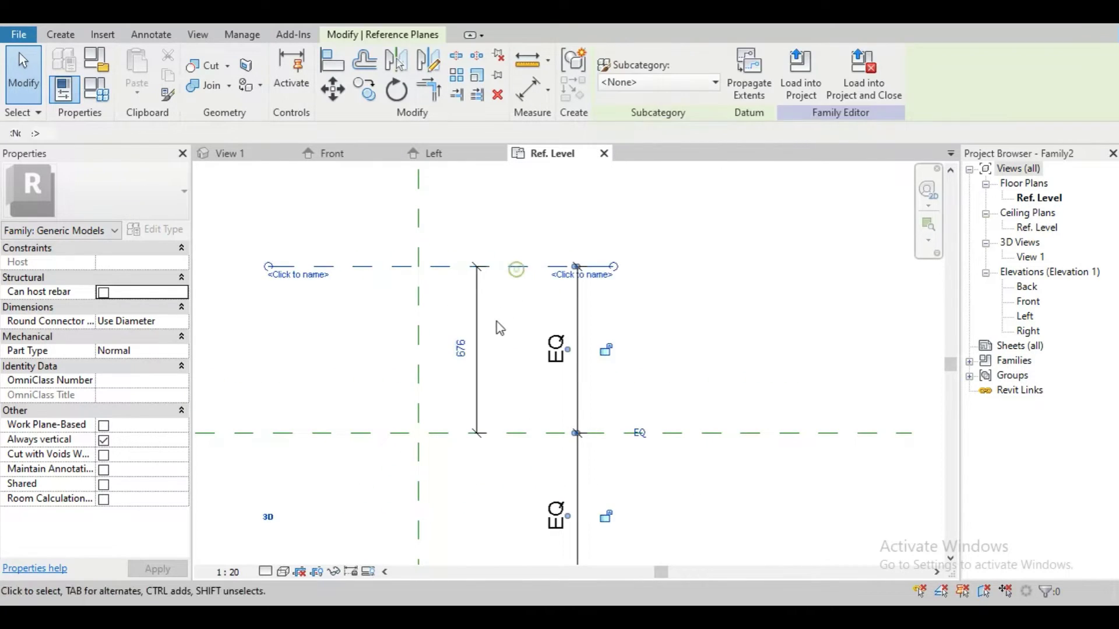
pyautogui.click(460, 350)
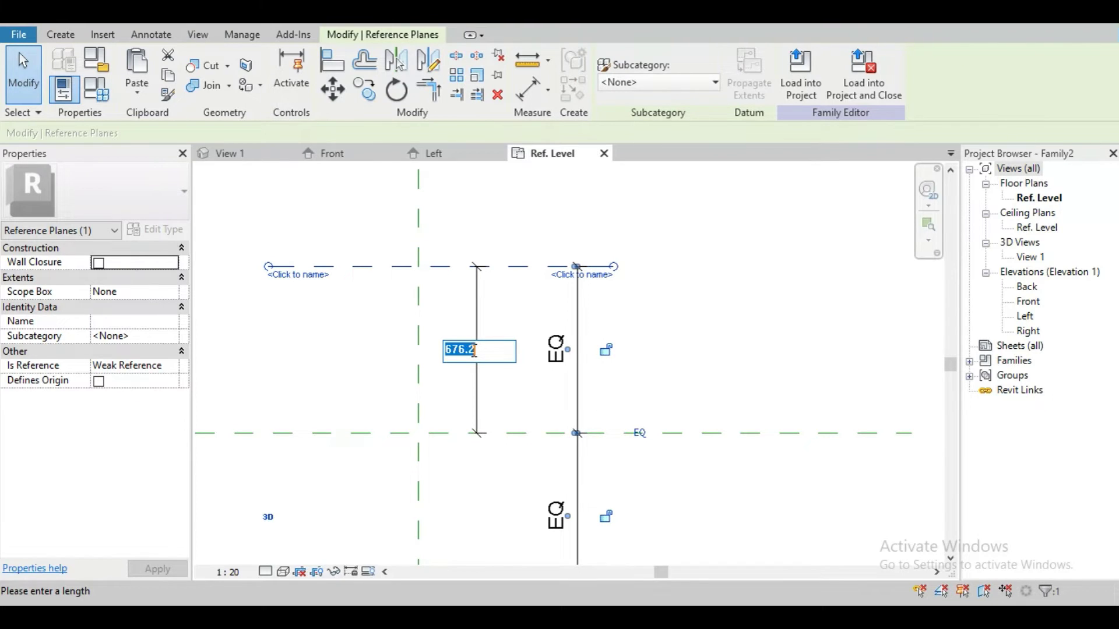
pyautogui.write('45')
pyautogui.press('Return')
# Step: Set the Ref. Level view scale to 1:1
pyautogui.scroll(2, 444, 442)
pyautogui.scroll(3, 460, 436)
pyautogui.scroll(-2, 484, 429)
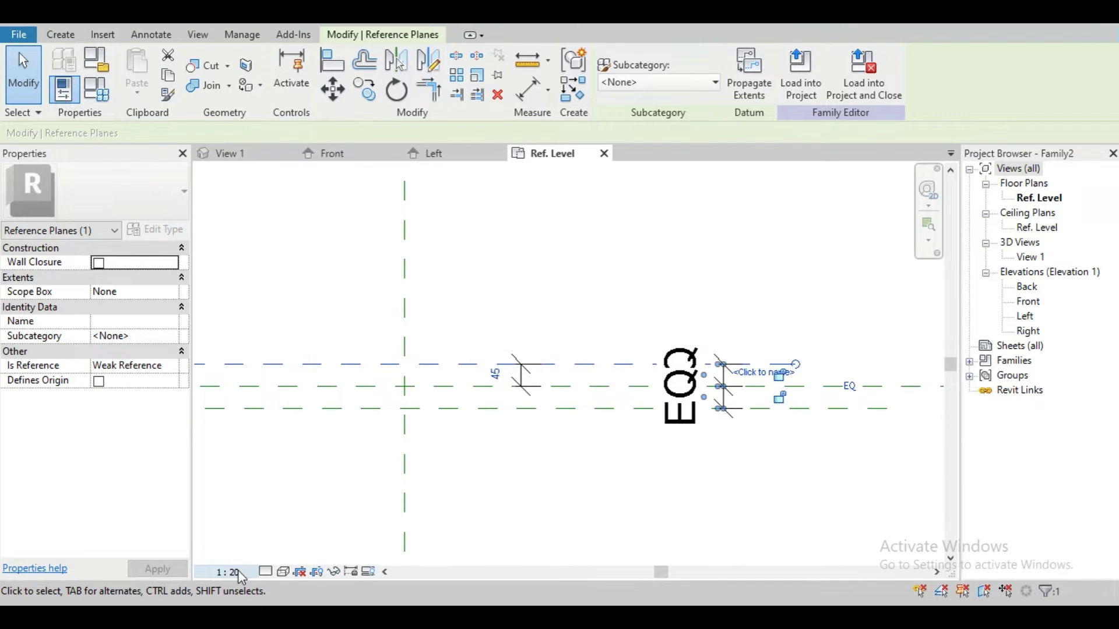
pyautogui.click(212, 575)
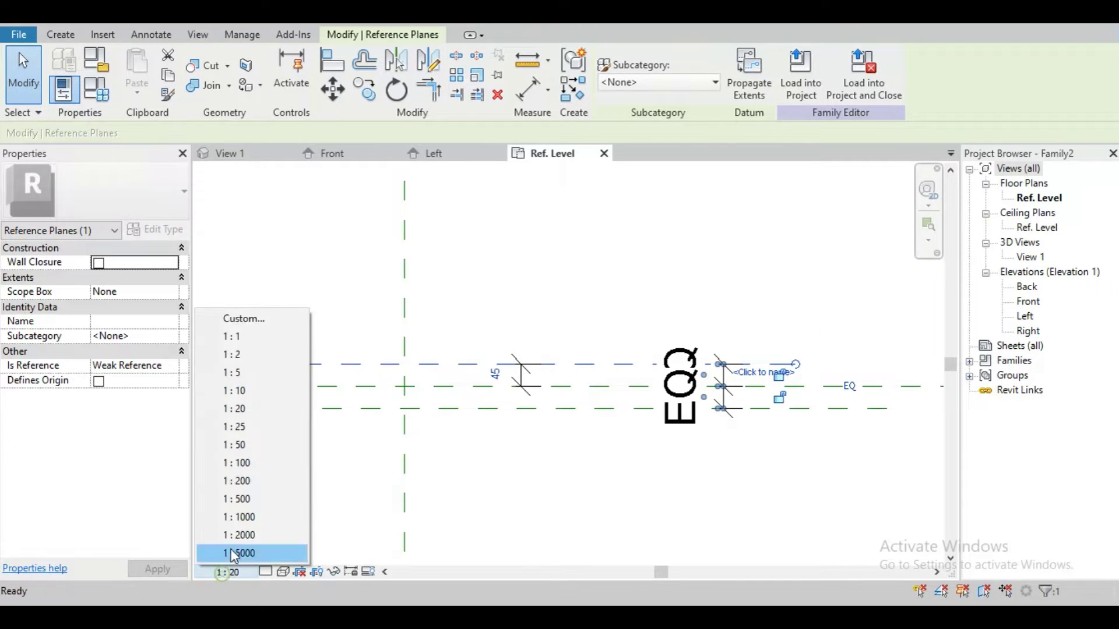
pyautogui.click(250, 337)
pyautogui.scroll(3, 454, 390)
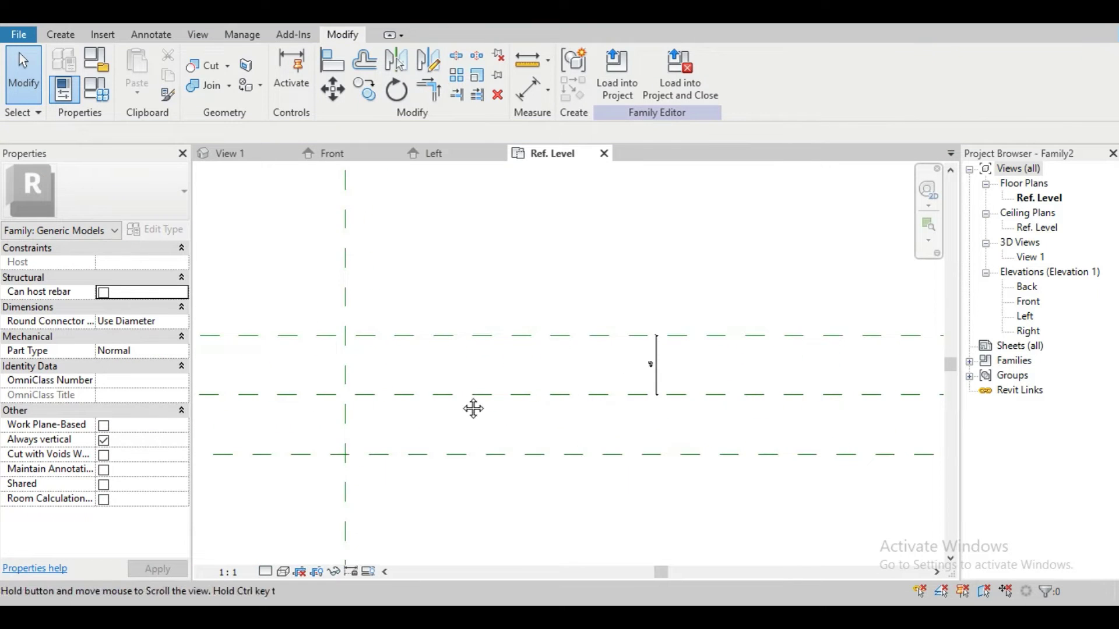
pyautogui.scroll(1, 443, 313)
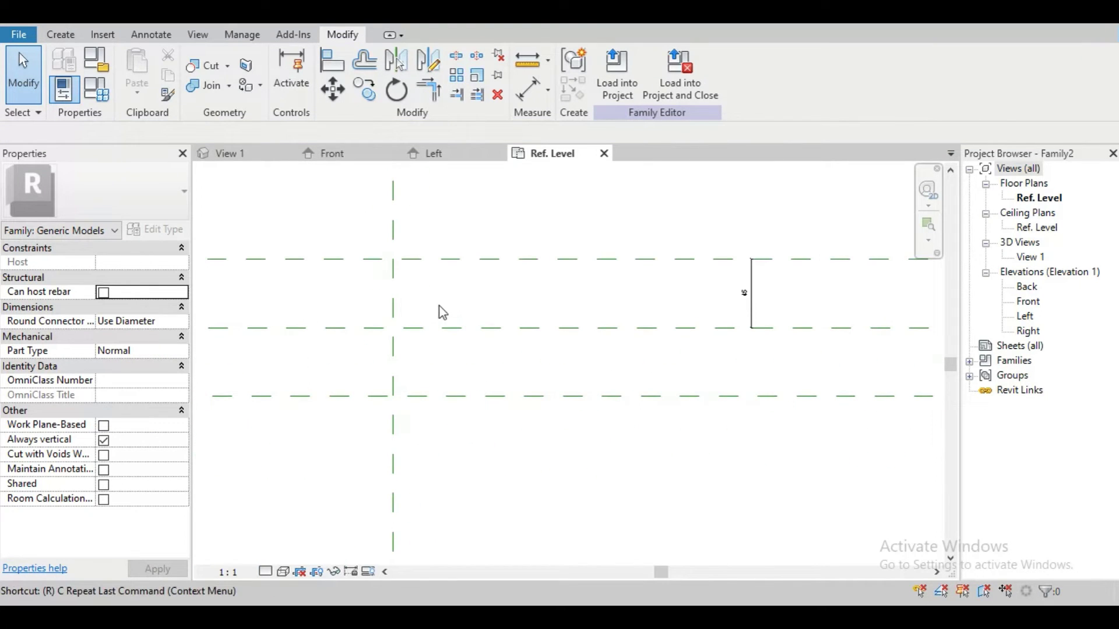
# Step: Draw a vertical reference plane about 21 mm to the right of the vertical centre plane, crossing all three horizontal planes
pyautogui.press('r')
pyautogui.press('p')
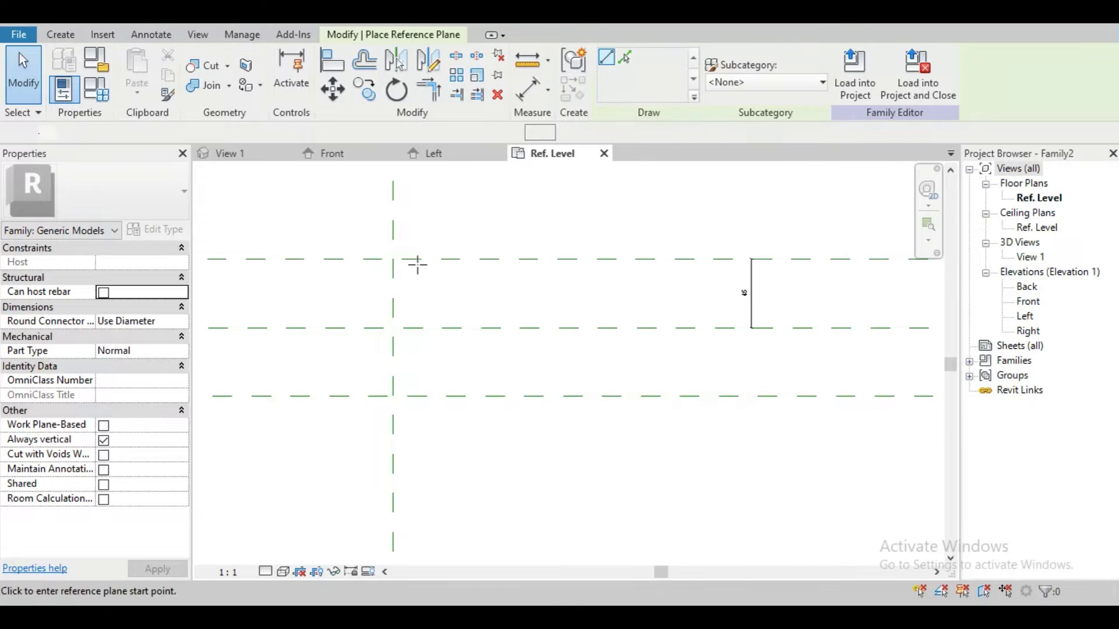
pyautogui.click(426, 234)
pyautogui.click(425, 434)
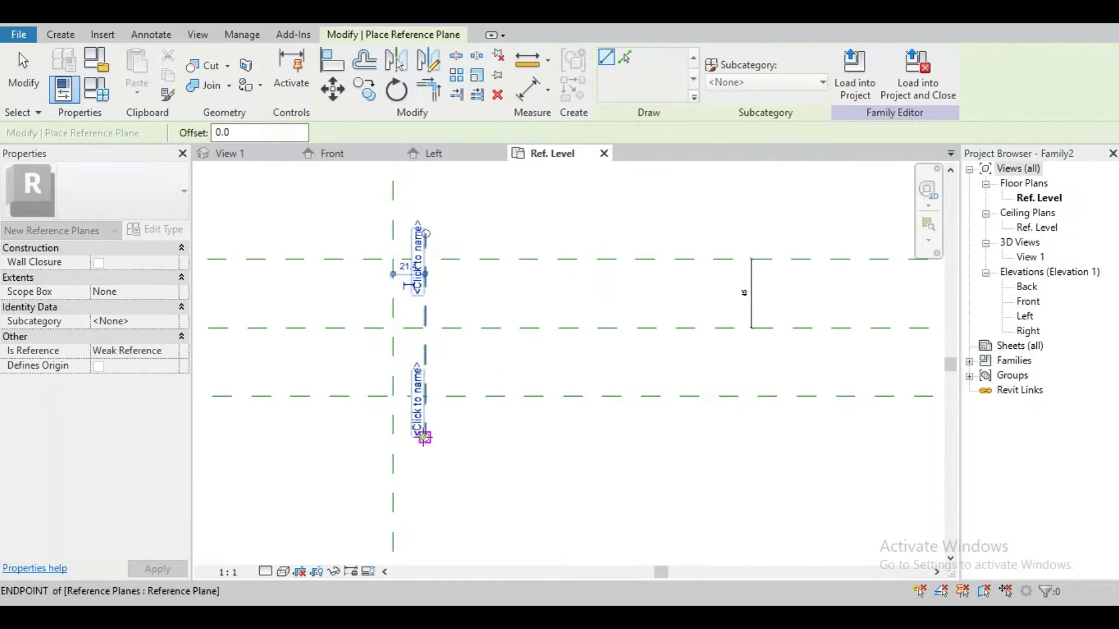
pyautogui.press('Escape')
pyautogui.press('Escape')
pyautogui.scroll(5, 452, 281)
# Step: Add an aligned dimension between the vertical centre plane and the new vertical reference plane
pyautogui.press('d')
pyautogui.press('i')
pyautogui.click(323, 305)
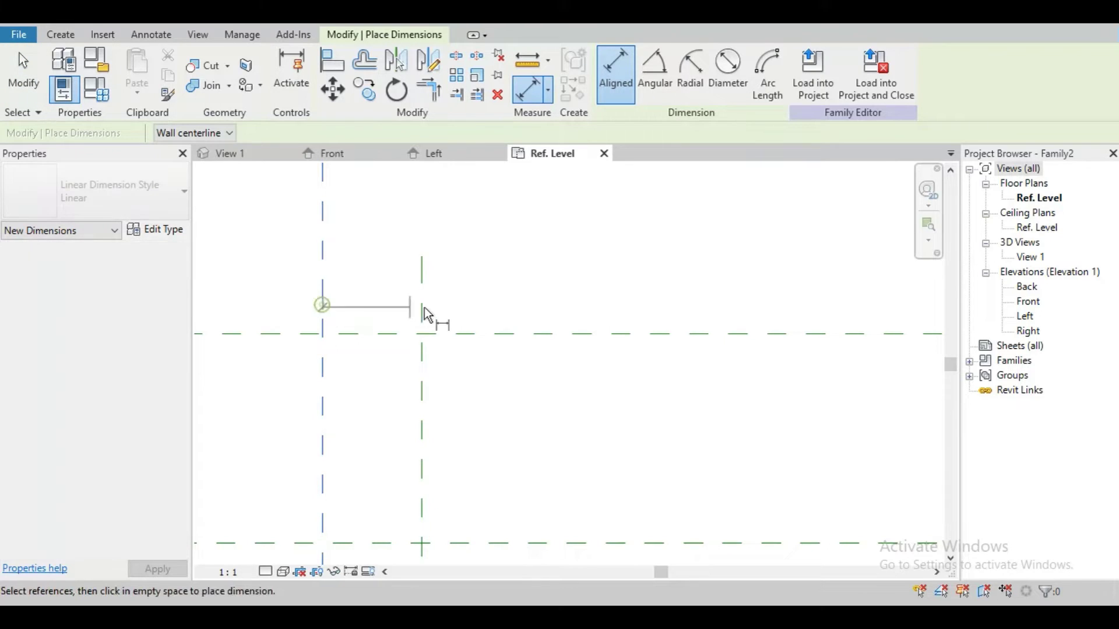
pyautogui.click(425, 310)
pyautogui.click(386, 300)
pyautogui.press('Escape')
pyautogui.press('Escape')
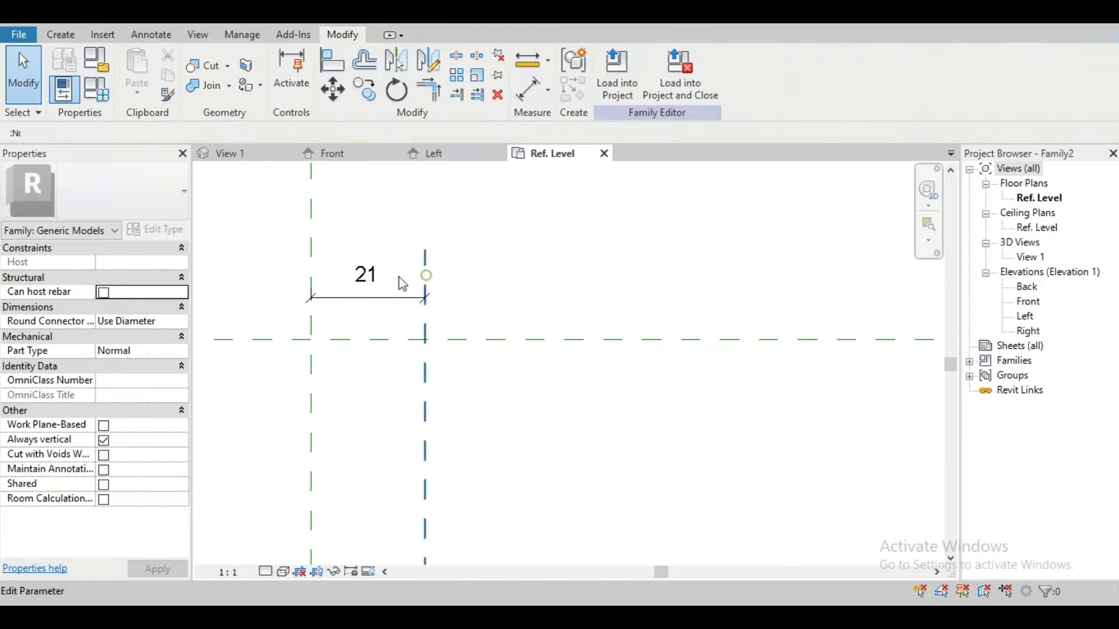
# Step: Set the distance between the vertical centre plane and the vertical reference plane beside it to 40 mm
pyautogui.click(425, 284)
pyautogui.click(376, 281)
pyautogui.write('4')
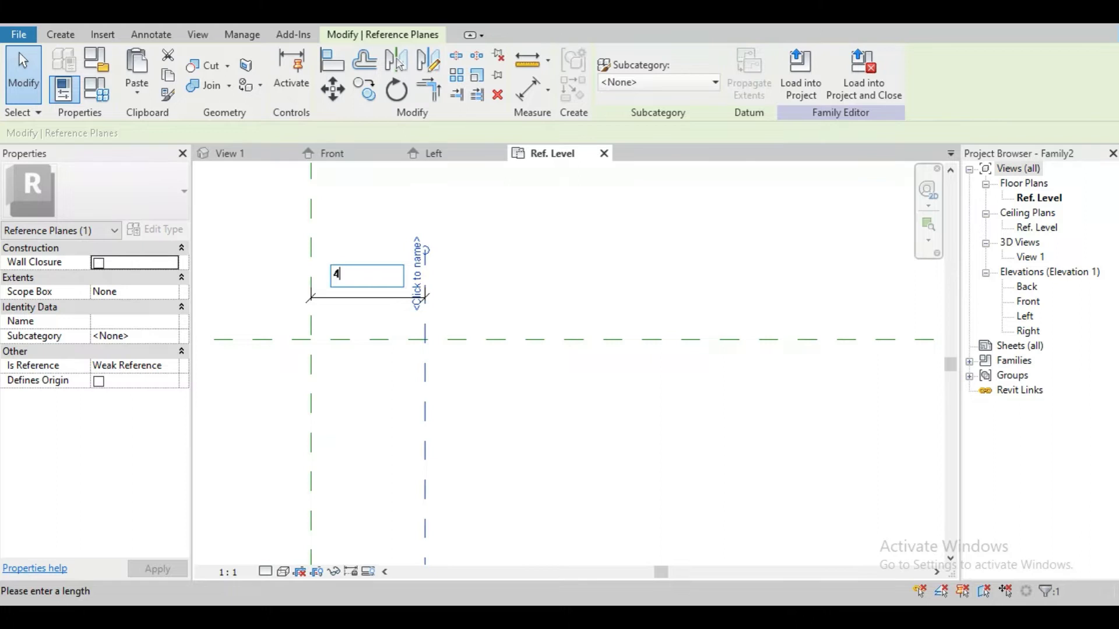
pyautogui.press('Return')
pyautogui.press('Escape')
pyautogui.scroll(-2, 414, 314)
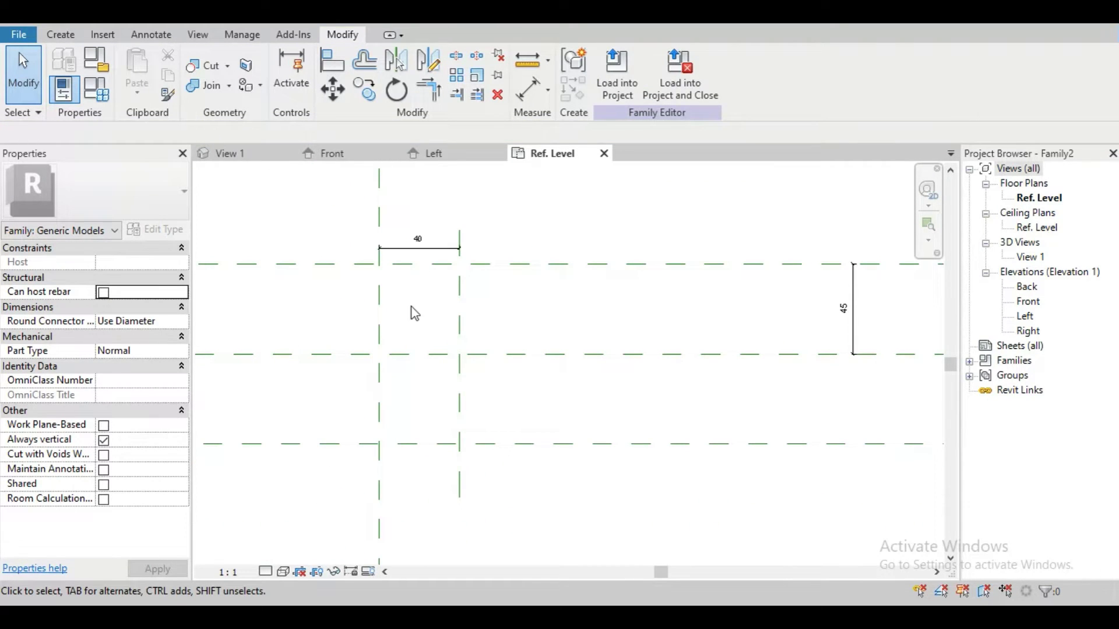
# Step: In the Front elevation, draw a horizontal reference plane about 77 mm above the reference level, crossing both vertical planes
pyautogui.click(343, 166)
pyautogui.moveTo(555, 440); pyautogui.dragTo(548, 333, button='middle')
pyautogui.scroll(3, 553, 364)
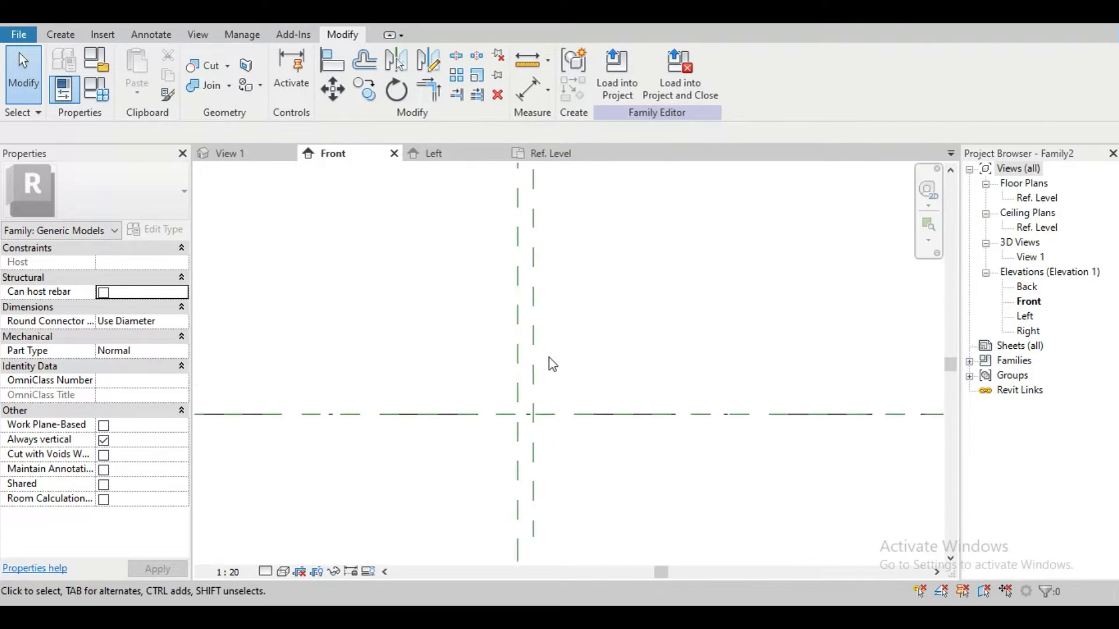
pyautogui.press('r')
pyautogui.press('p')
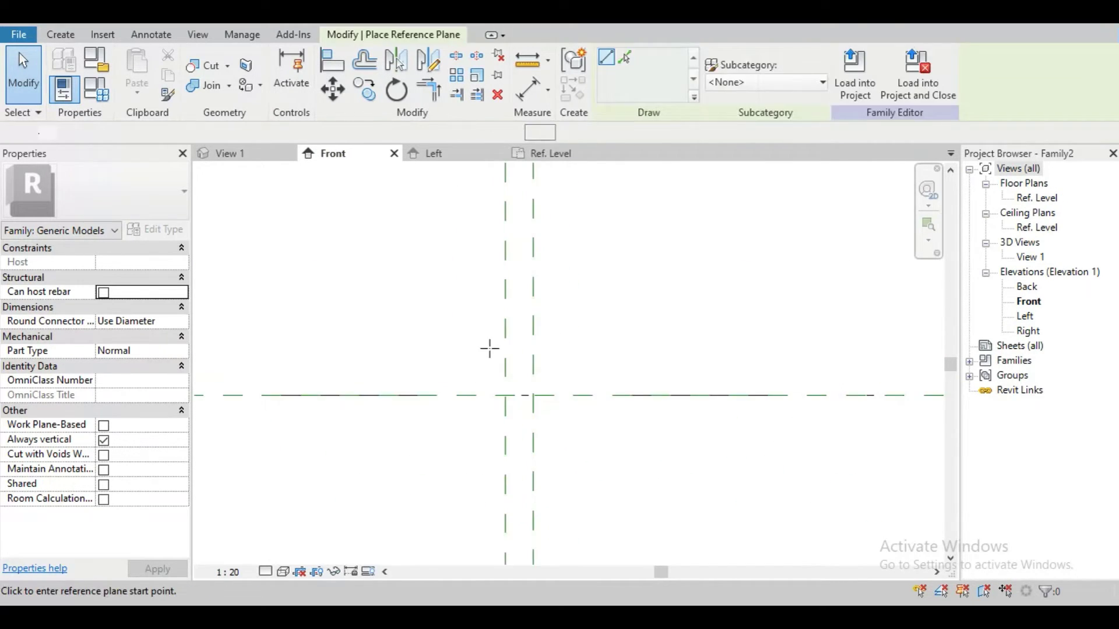
pyautogui.click(466, 341)
pyautogui.click(574, 341)
pyautogui.scroll(1, 572, 361)
pyautogui.press('Escape')
# Step: Add an aligned dimension between the reference level and the new horizontal plane in the Front elevation
pyautogui.press('d')
pyautogui.press('i')
pyautogui.click(546, 405)
pyautogui.click(553, 335)
pyautogui.scroll(1, 569, 379)
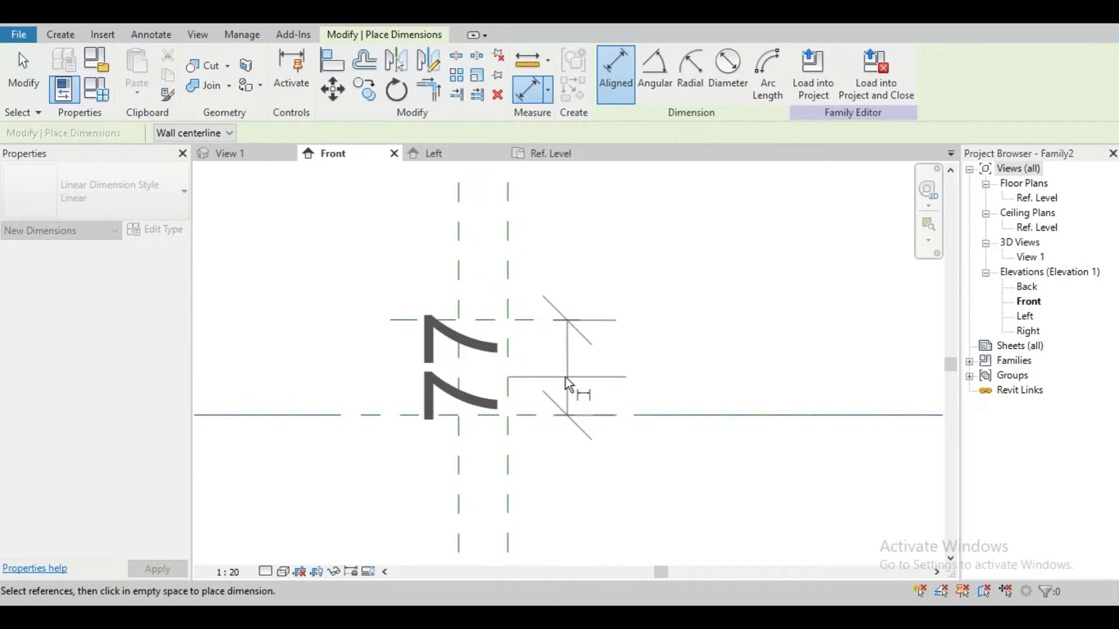
pyautogui.click(572, 368)
pyautogui.press('Escape')
pyautogui.press('Escape')
# Step: Set the Front elevation's view scale to 1:1
pyautogui.click(564, 333)
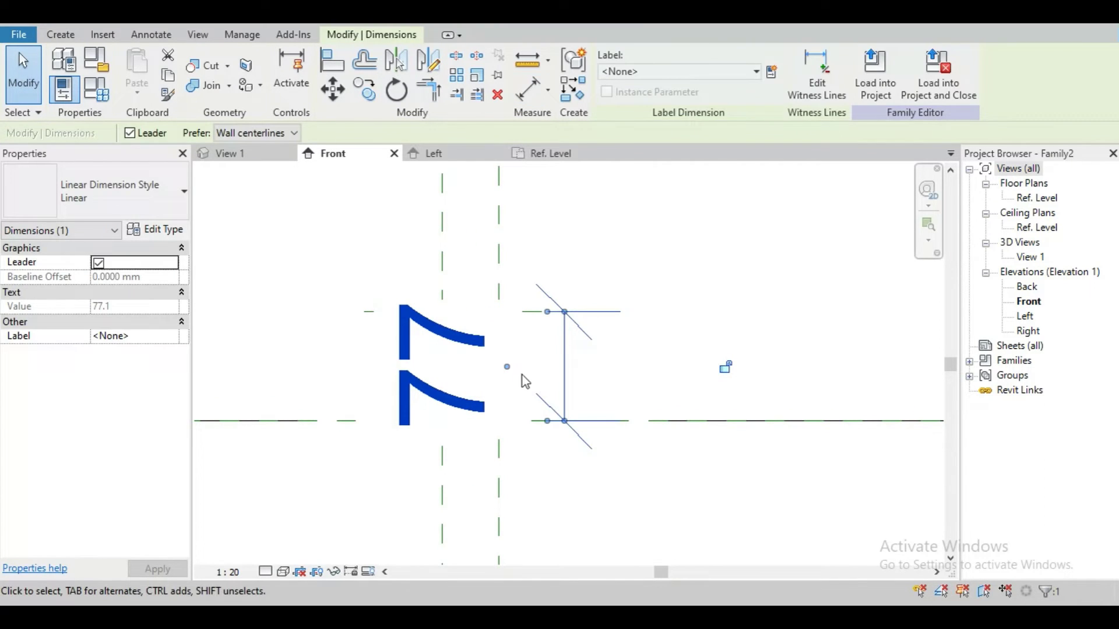
pyautogui.press('Escape')
pyautogui.click(228, 572)
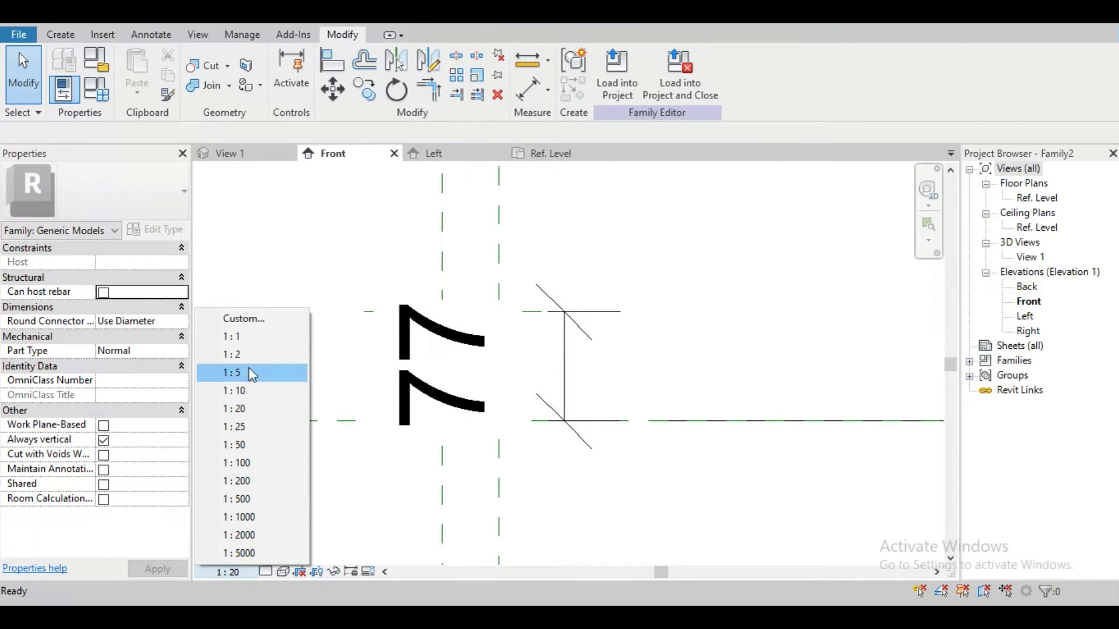
pyautogui.click(257, 338)
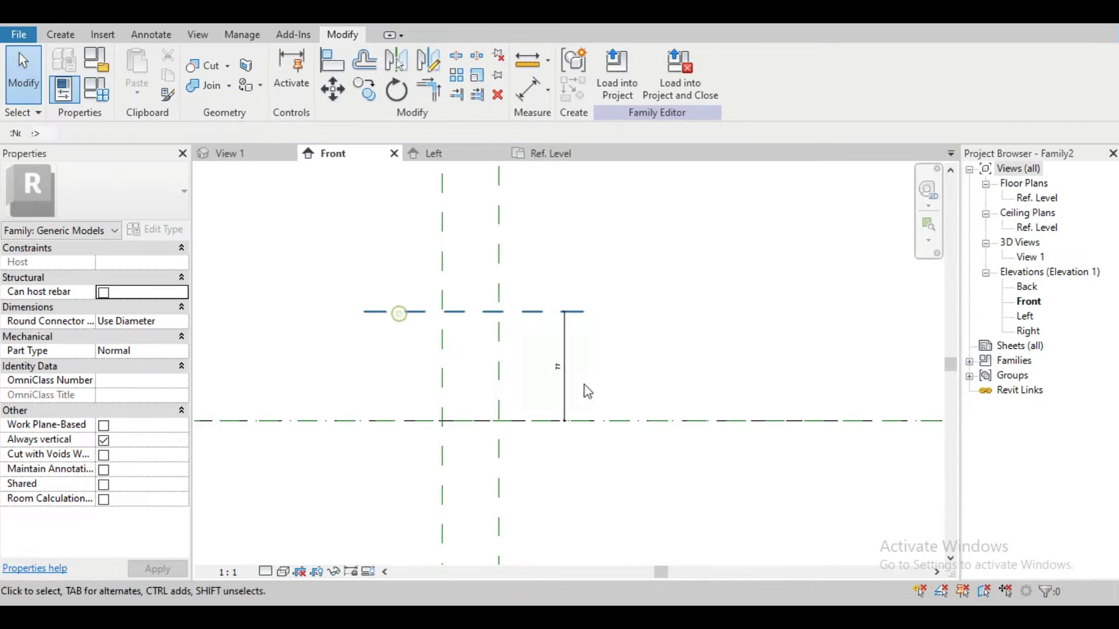
# Step: Set the distance between the reference level and the horizontal plane above it to 90 mm
pyautogui.click(565, 388)
pyautogui.scroll(2, 588, 392)
pyautogui.click(554, 361)
pyautogui.write('9')
pyautogui.press('Return')
pyautogui.press('Escape')
pyautogui.moveTo(542, 388); pyautogui.dragTo(538, 450, button='middle')
pyautogui.scroll(-2, 494, 368)
pyautogui.moveTo(494, 369); pyautogui.dragTo(491, 402, button='middle')
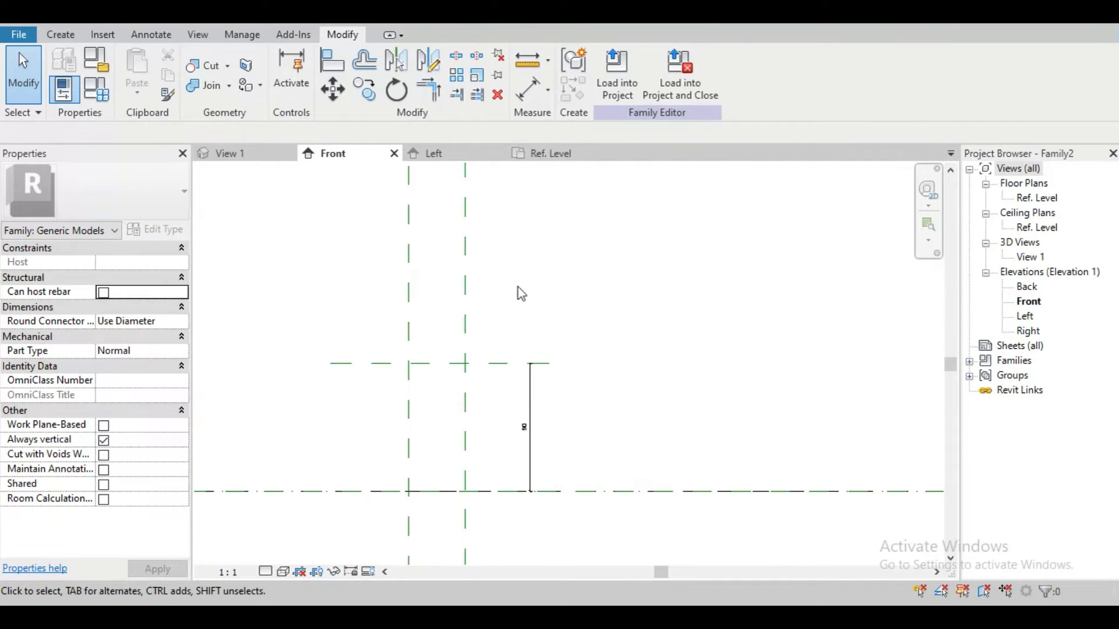
# Step: Start an extrusion in the Ref. Level plan and sketch a rectangle between the vertical planes and the outer horizontal planes
pyautogui.click(556, 153)
pyautogui.scroll(1, 525, 300)
pyautogui.moveTo(525, 300); pyautogui.dragTo(571, 298, button='middle')
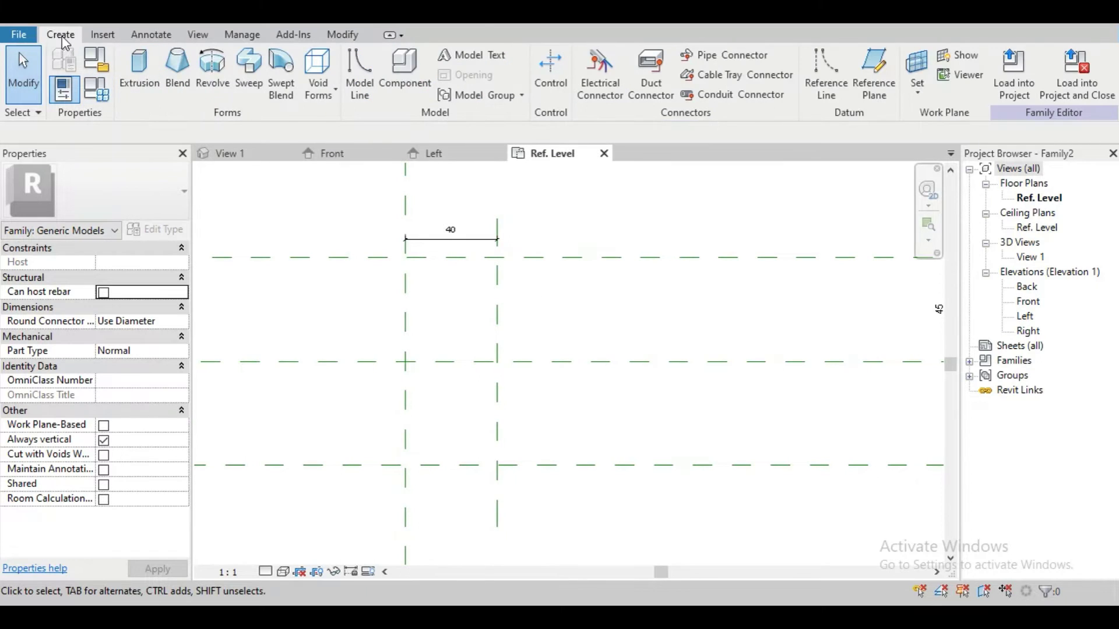
pyautogui.click(141, 76)
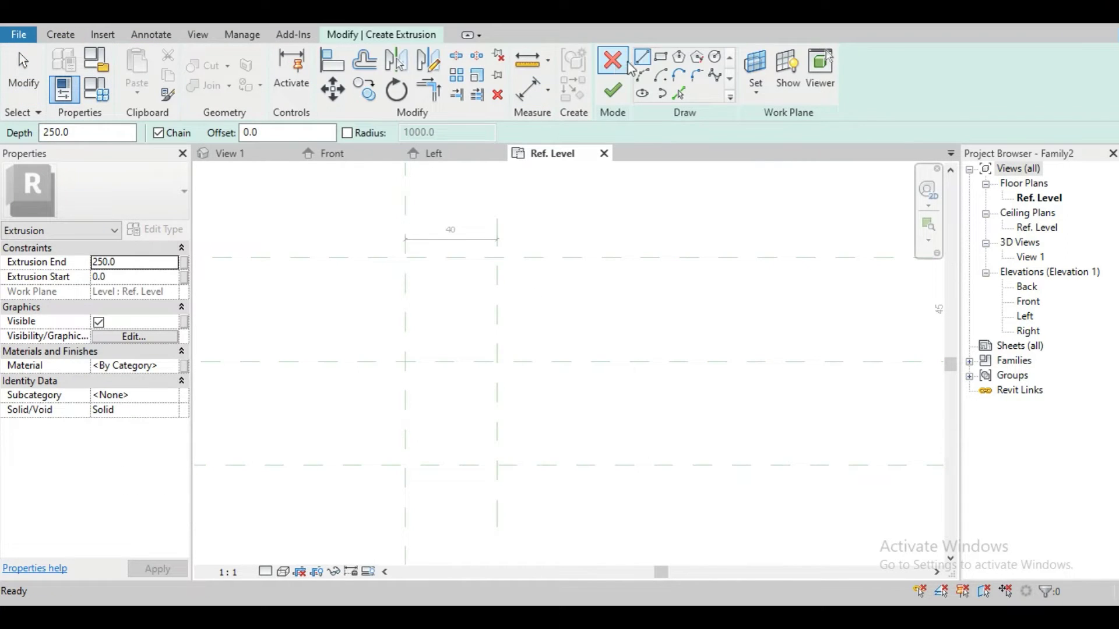
pyautogui.click(661, 57)
pyautogui.scroll(2, 408, 260)
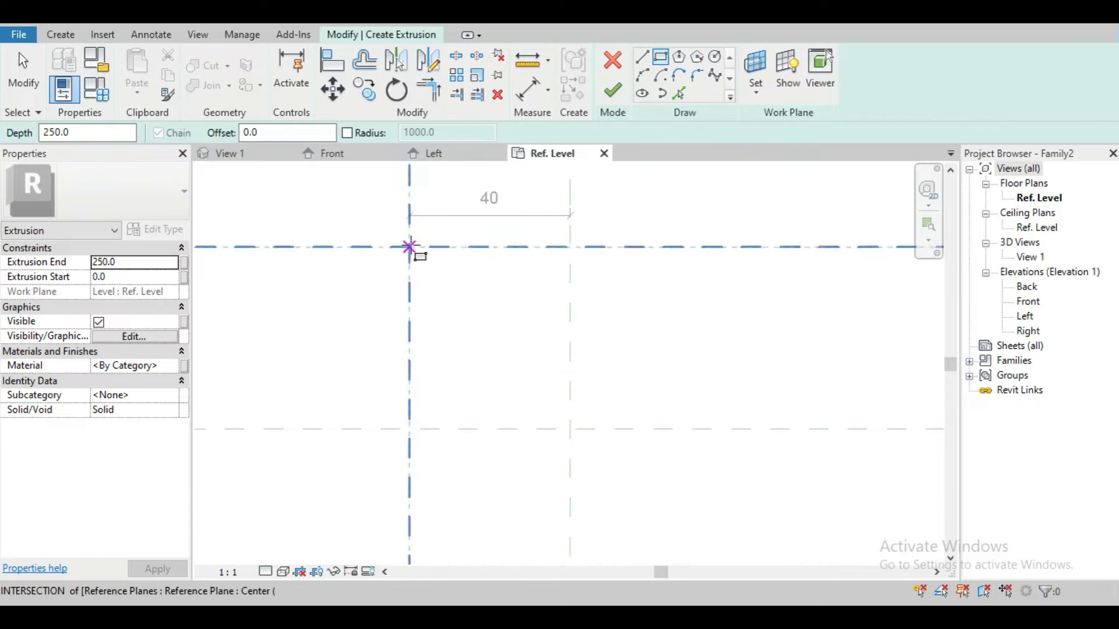
pyautogui.click(409, 247)
pyautogui.moveTo(457, 388); pyautogui.dragTo(425, 362, button='middle')
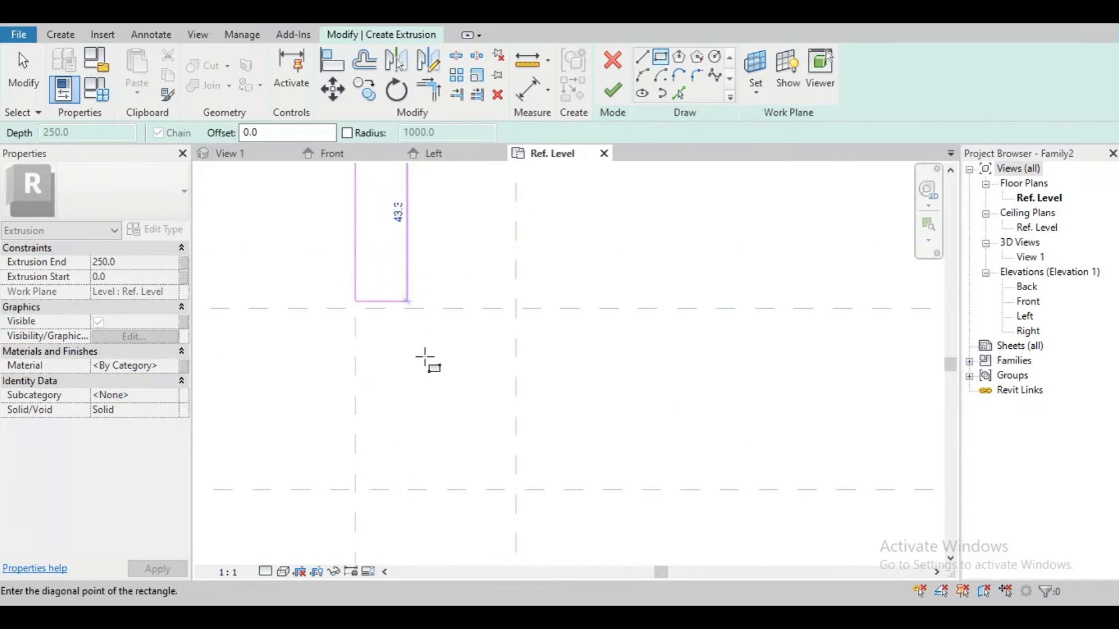
pyautogui.click(516, 489)
pyautogui.press('Escape')
pyautogui.press('Escape')
pyautogui.scroll(-2, 601, 424)
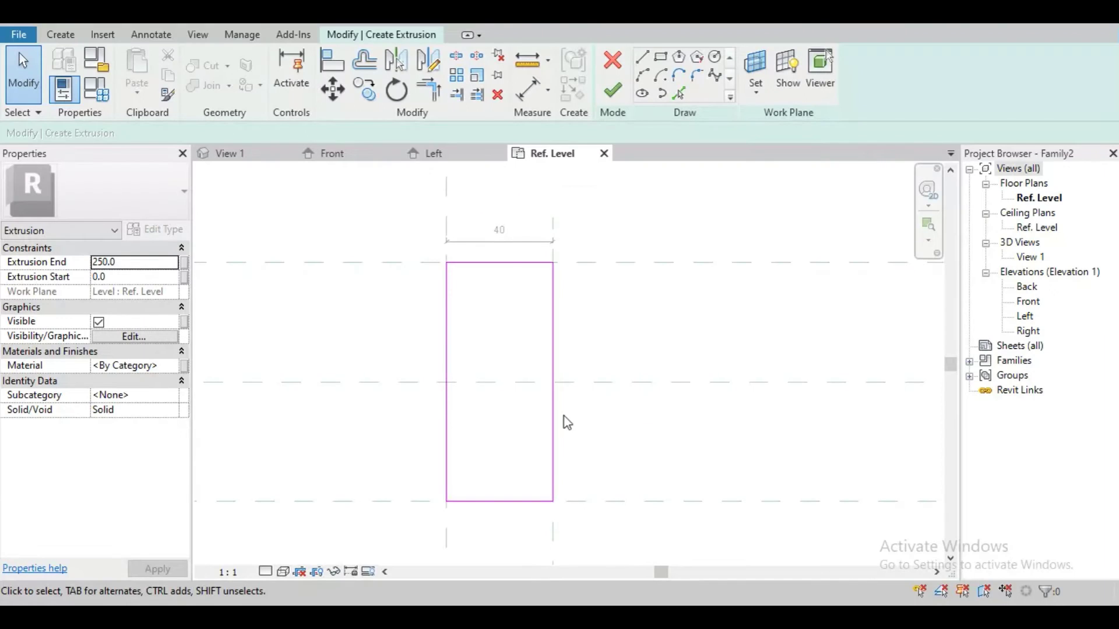
# Step: Delete the rectangle's left edge, which lies on the vertical centre plane
pyautogui.scroll(3, 443, 361)
pyautogui.moveTo(489, 349); pyautogui.dragTo(489, 367, button='middle')
pyautogui.scroll(-1, 475, 355)
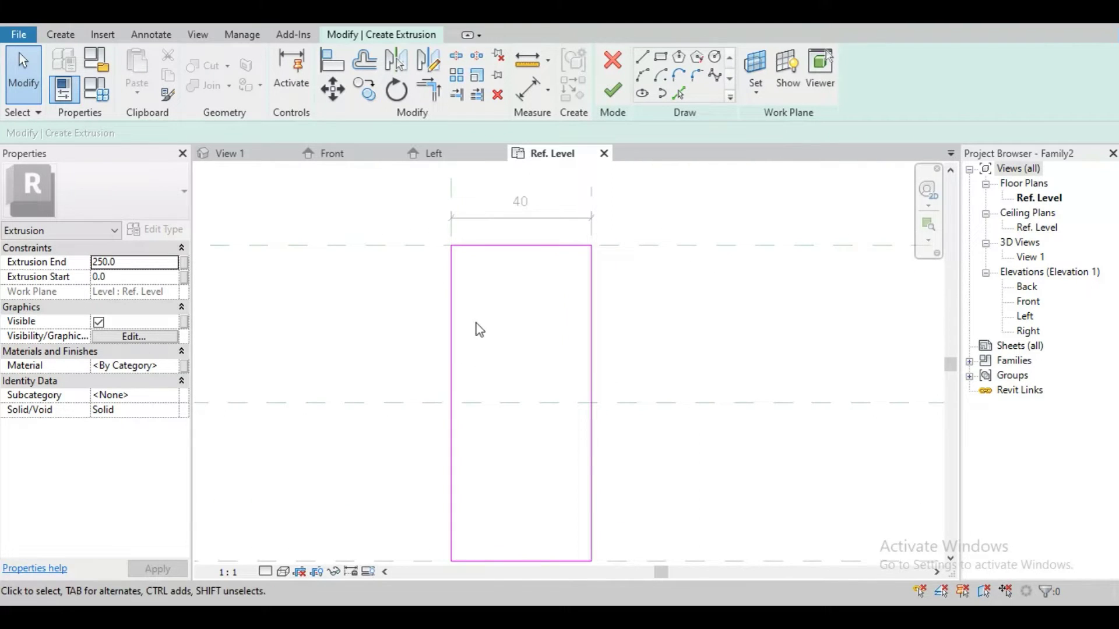
pyautogui.click(453, 358)
pyautogui.press('Escape')
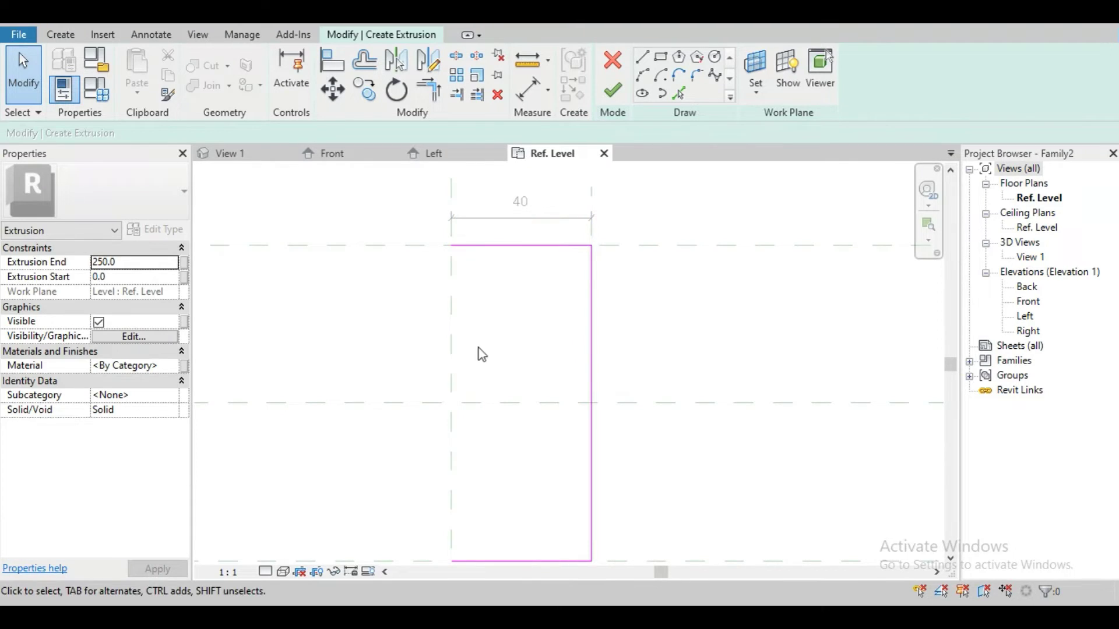
# Step: From the profile's upper-left corner, draw connected lines 25 mm down, 5 mm outward to the left, and down past the horizontal centre plane
pyautogui.click(456, 232)
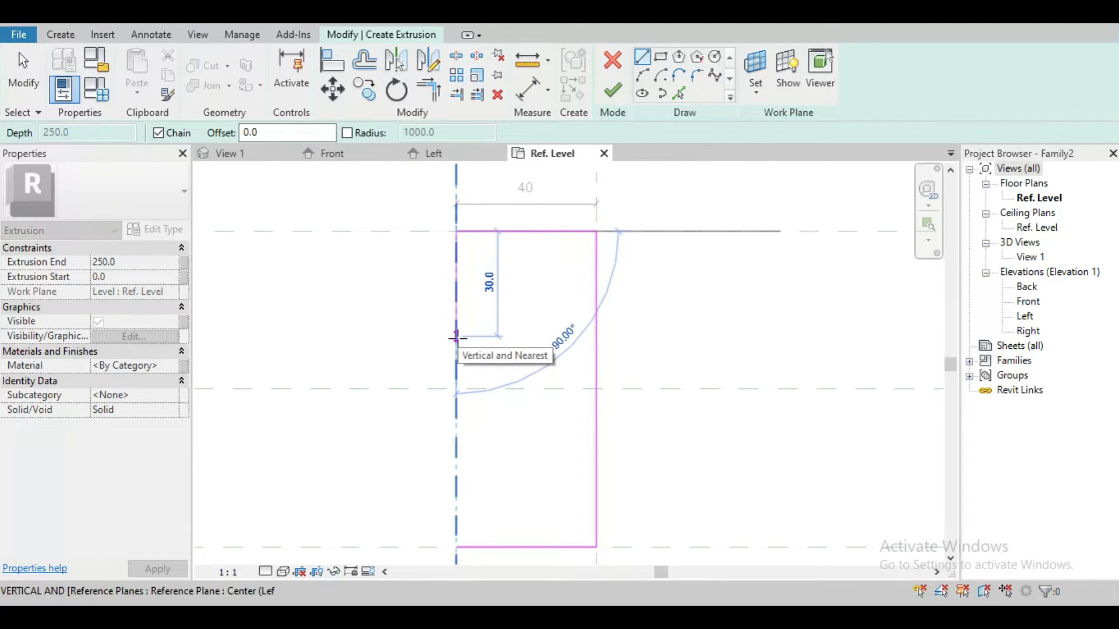
pyautogui.write('25')
pyautogui.press('Return')
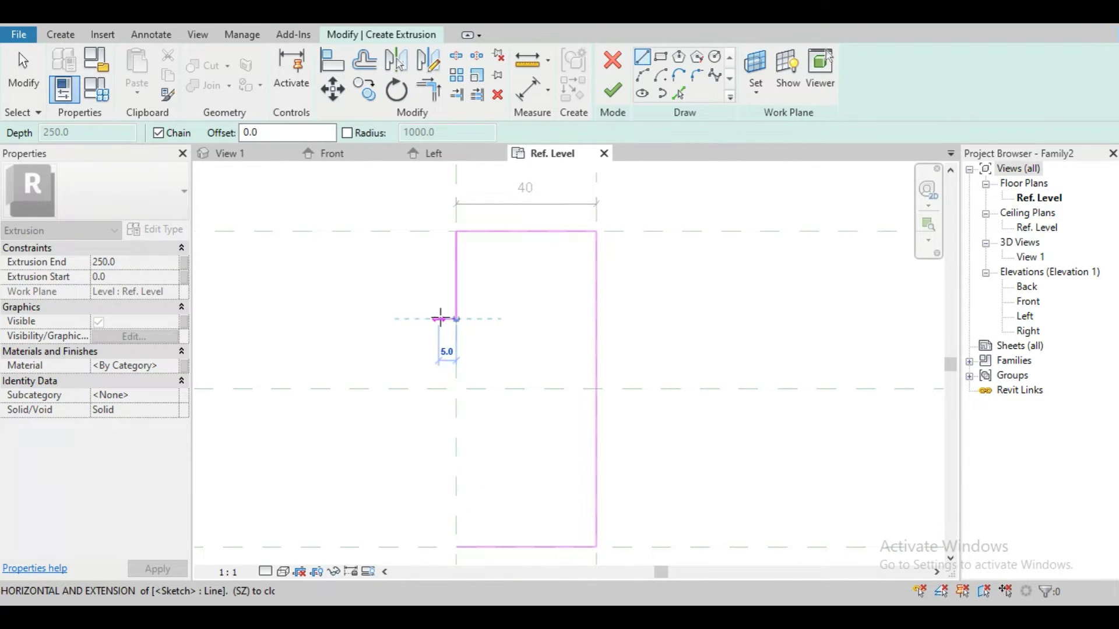
pyautogui.write('5')
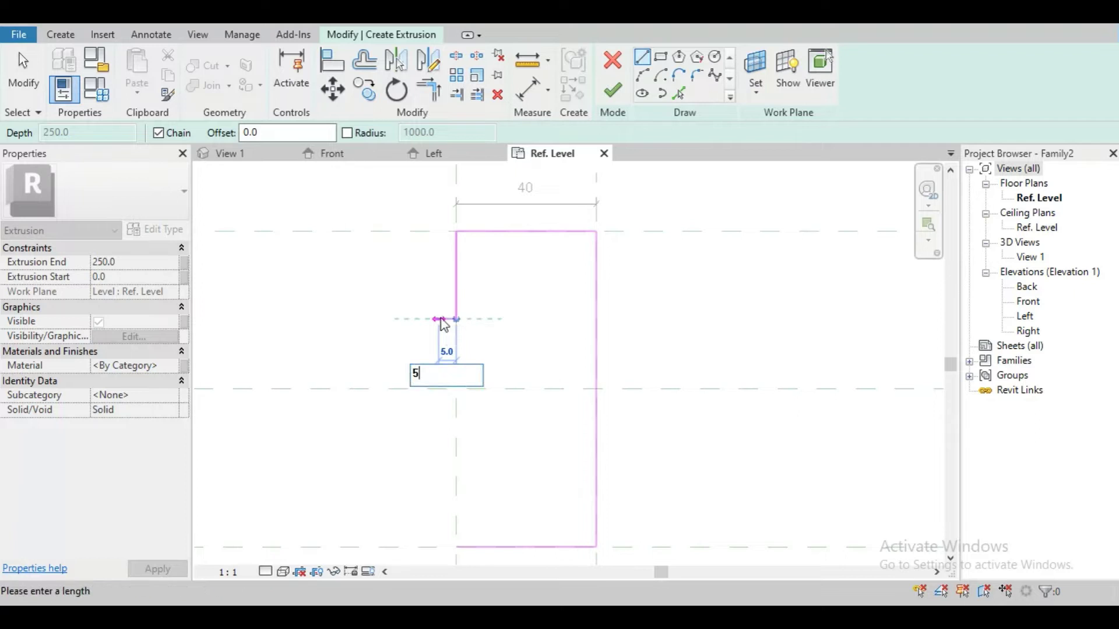
pyautogui.press('Return')
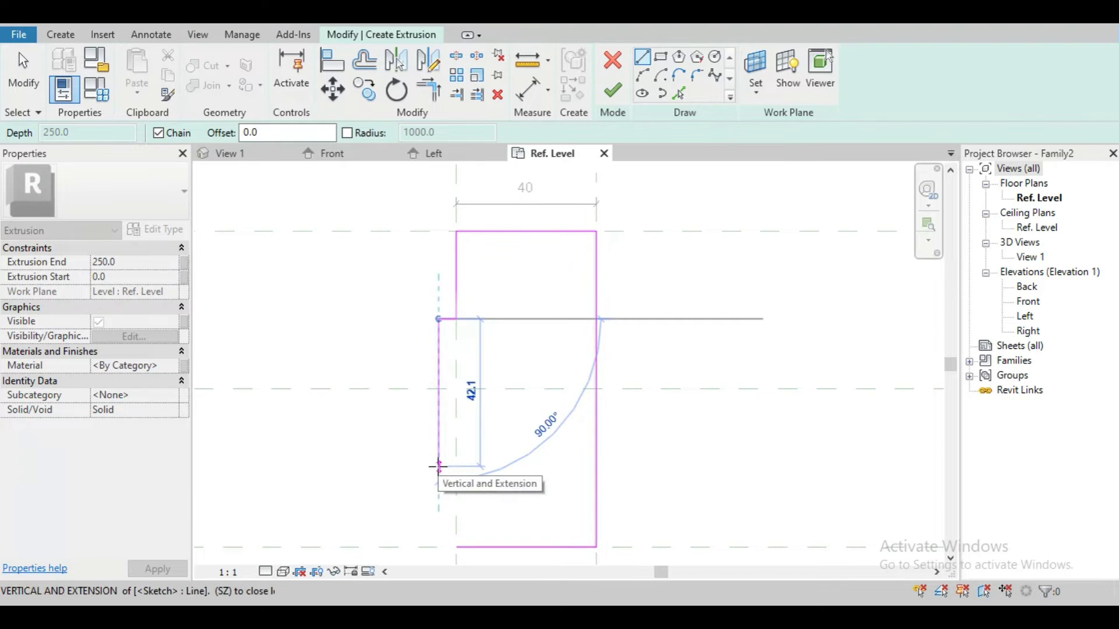
pyautogui.click(443, 512)
pyautogui.press('Escape')
pyautogui.press('Escape')
pyautogui.moveTo(490, 511); pyautogui.dragTo(514, 456, button='middle')
# Step: From the profile's lower-left corner, draw a line 25 mm up and about 20 mm left, crossing the offset vertical line
pyautogui.click(642, 56)
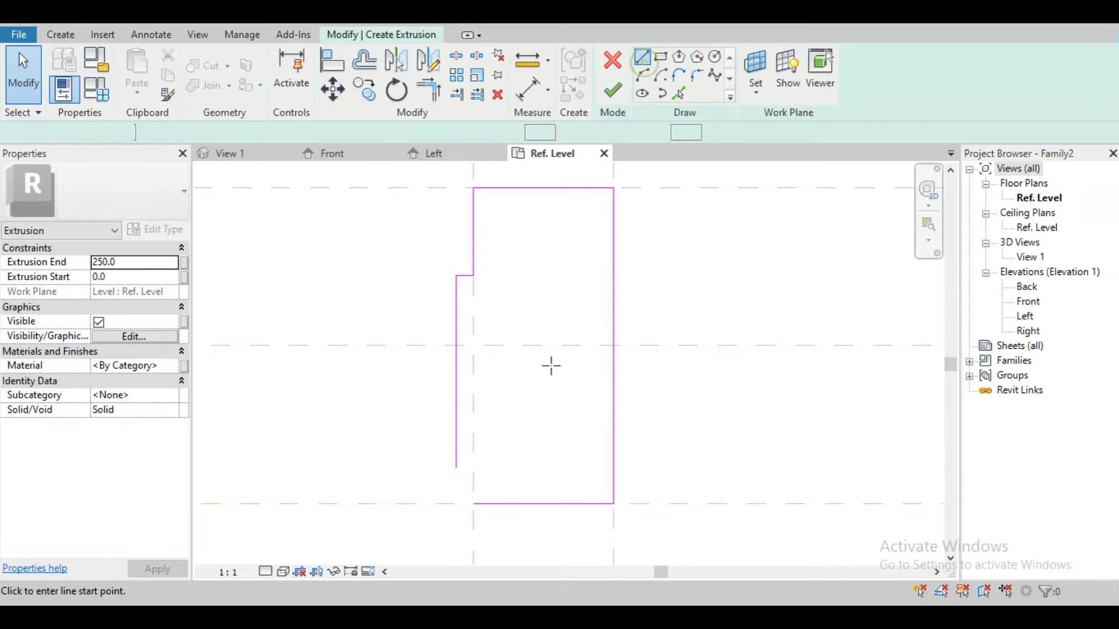
pyautogui.click(474, 502)
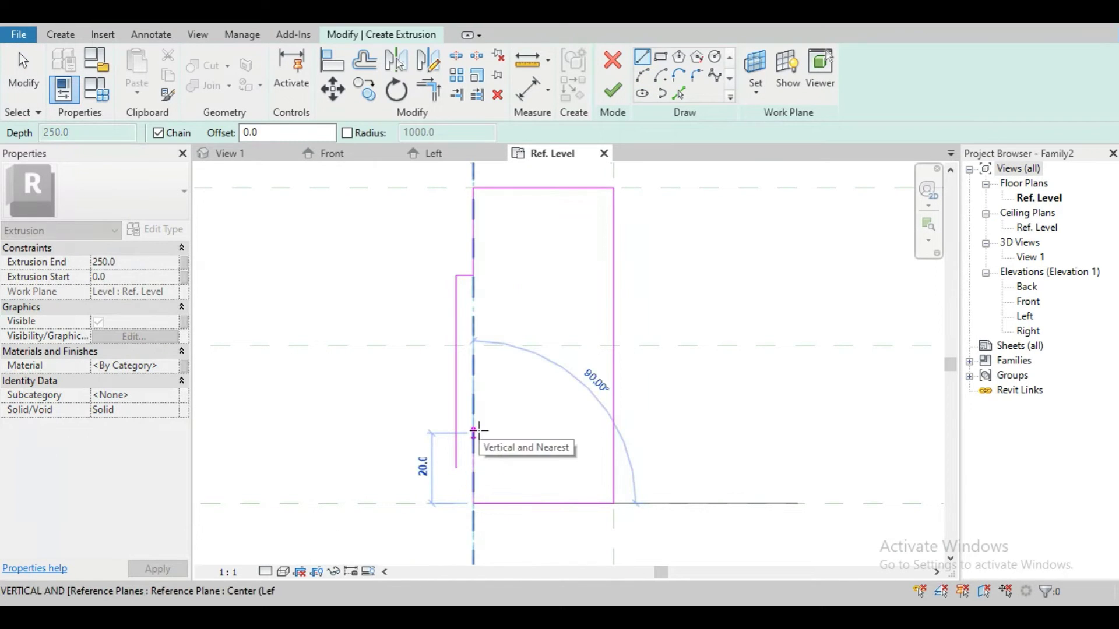
pyautogui.write('2')
pyautogui.press('Return')
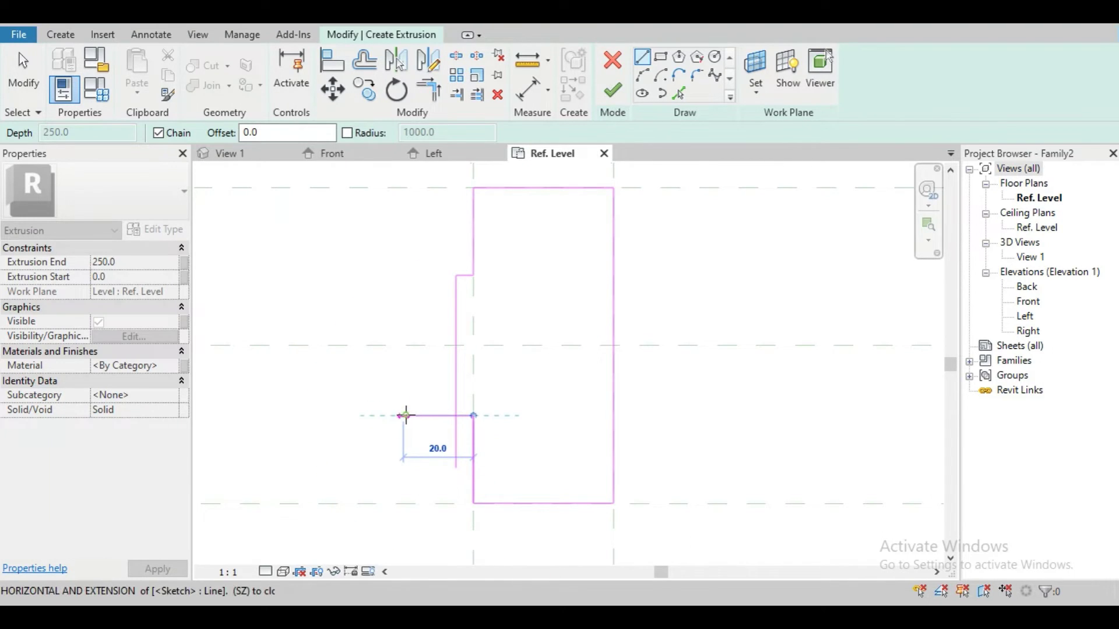
pyautogui.click(407, 415)
pyautogui.press('Escape')
pyautogui.press('Escape')
# Step: Trim the offset vertical line and the lower horizontal line to a corner, closing the stepped profile
pyautogui.scroll(4, 542, 411)
pyautogui.press('t')
pyautogui.press('r')
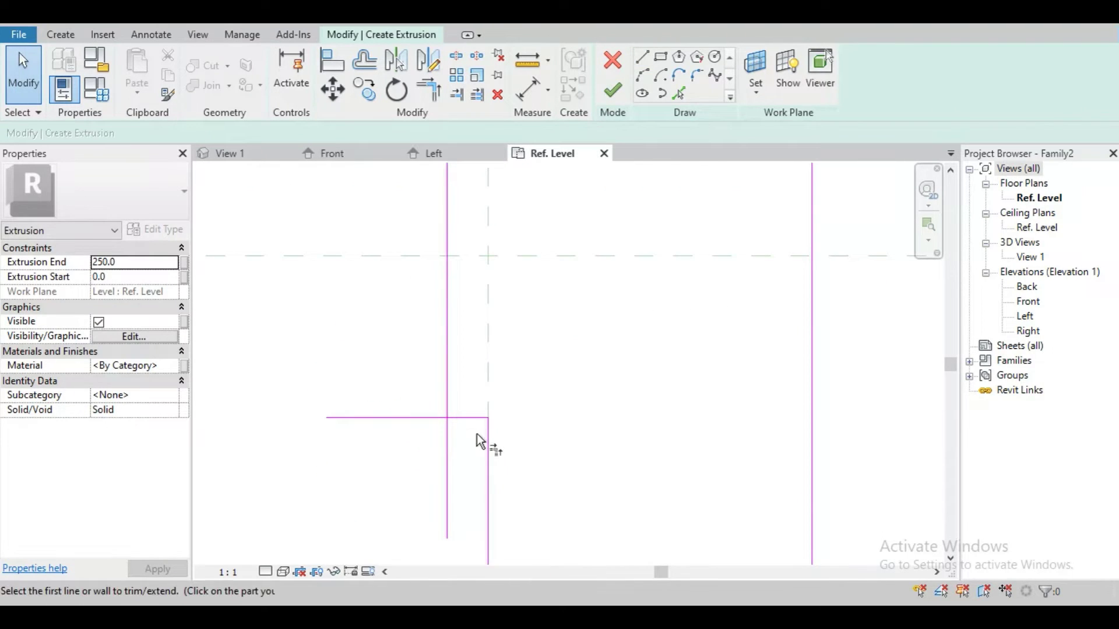
pyautogui.click(477, 417)
pyautogui.click(447, 408)
pyautogui.scroll(-2, 485, 438)
pyautogui.scroll(-2, 485, 439)
pyautogui.moveTo(507, 427); pyautogui.dragTo(507, 437, button='middle')
pyautogui.press('Escape')
# Step: Draw a 2.5 mm radius arc across the upper outer corner of the profile's projecting step
pyautogui.scroll(5, 484, 352)
pyautogui.scroll(2, 458, 328)
pyautogui.moveTo(464, 338); pyautogui.dragTo(465, 349, button='middle')
pyautogui.scroll(-3, 452, 334)
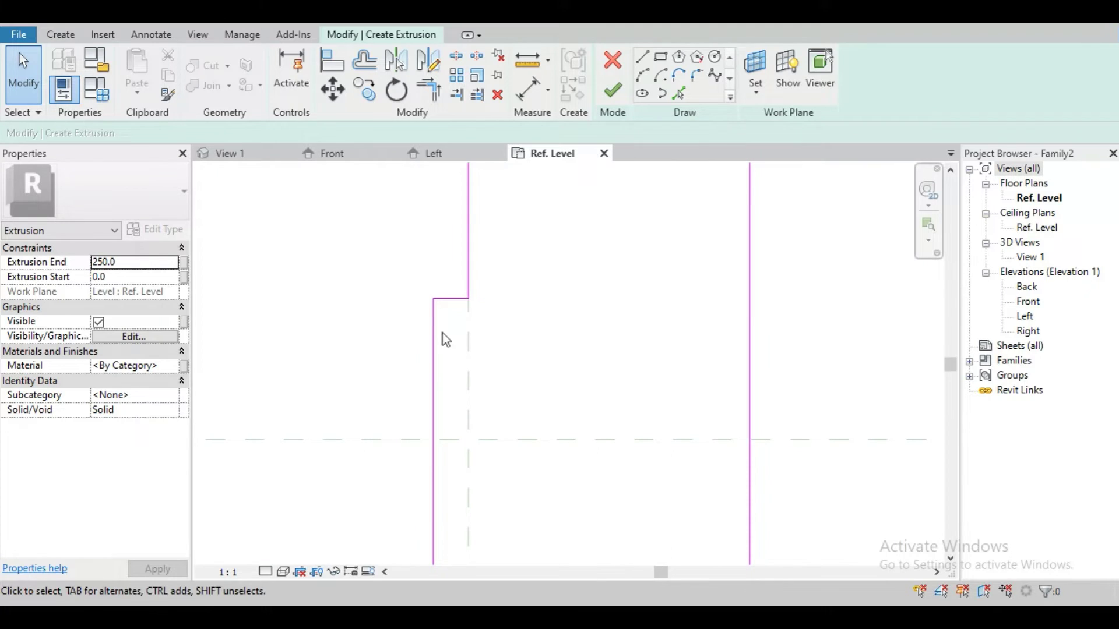
pyautogui.moveTo(445, 519); pyautogui.dragTo(460, 400, button='middle')
pyautogui.scroll(-1, 457, 420)
pyautogui.moveTo(492, 491); pyautogui.dragTo(488, 564, button='middle')
pyautogui.scroll(4, 457, 324)
pyautogui.click(642, 75)
pyautogui.scroll(2, 470, 270)
pyautogui.click(443, 313)
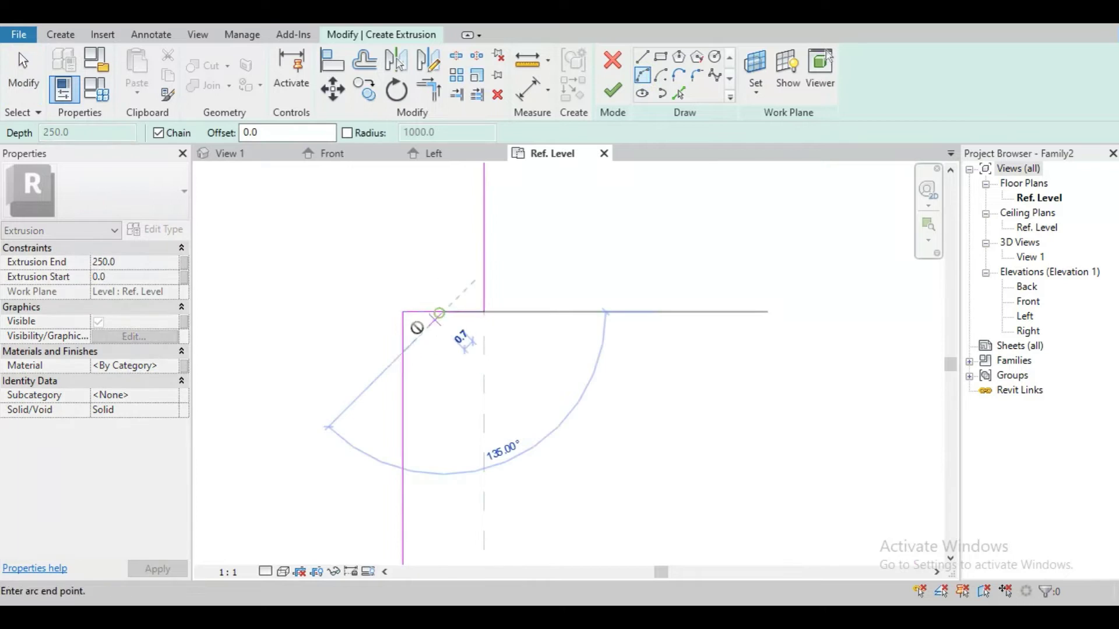
pyautogui.click(405, 357)
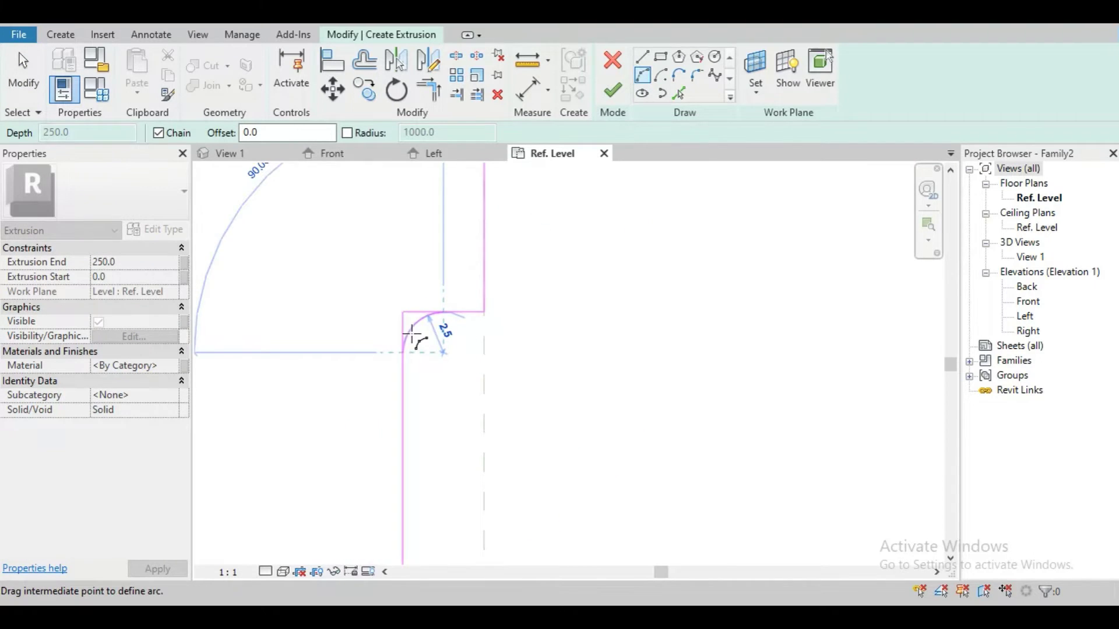
pyautogui.click(431, 331)
pyautogui.press('Escape')
pyautogui.press('Escape')
pyautogui.scroll(1, 434, 338)
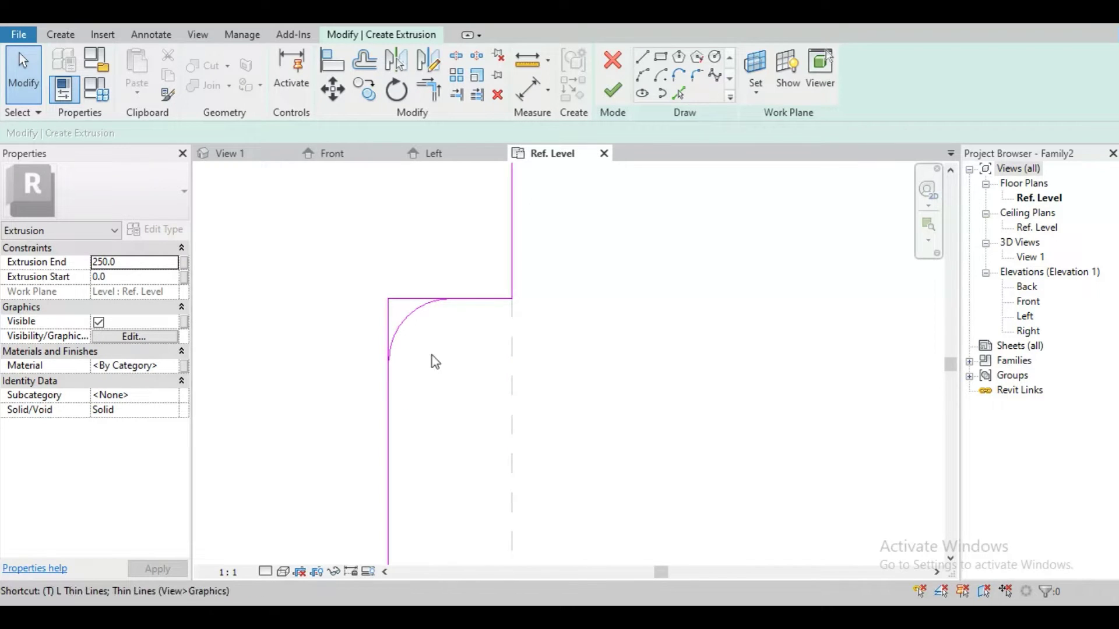
# Step: Trim the step's upper horizontal line and its outer vertical line to the ends of the corner arc
pyautogui.press('t')
pyautogui.press('r')
pyautogui.moveTo(428, 379)
pyautogui.mouseDown(button='middle')
pyautogui.moveTo(425, 400)
pyautogui.moveTo(436, 344)
pyautogui.mouseUp(button='middle')
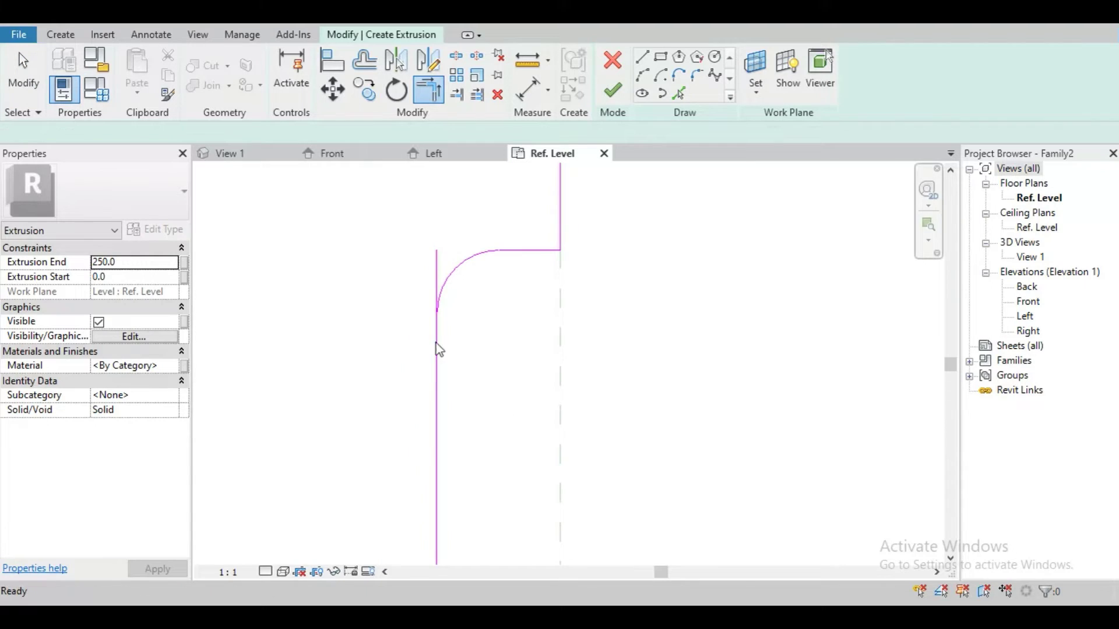
pyautogui.press('Escape')
pyautogui.click(437, 352)
pyautogui.click(460, 278)
pyautogui.press('Escape')
pyautogui.press('t')
pyautogui.press('r')
pyautogui.click(439, 353)
pyautogui.click(453, 275)
pyautogui.moveTo(476, 328); pyautogui.dragTo(479, 290, button='middle')
pyautogui.scroll(-3, 480, 290)
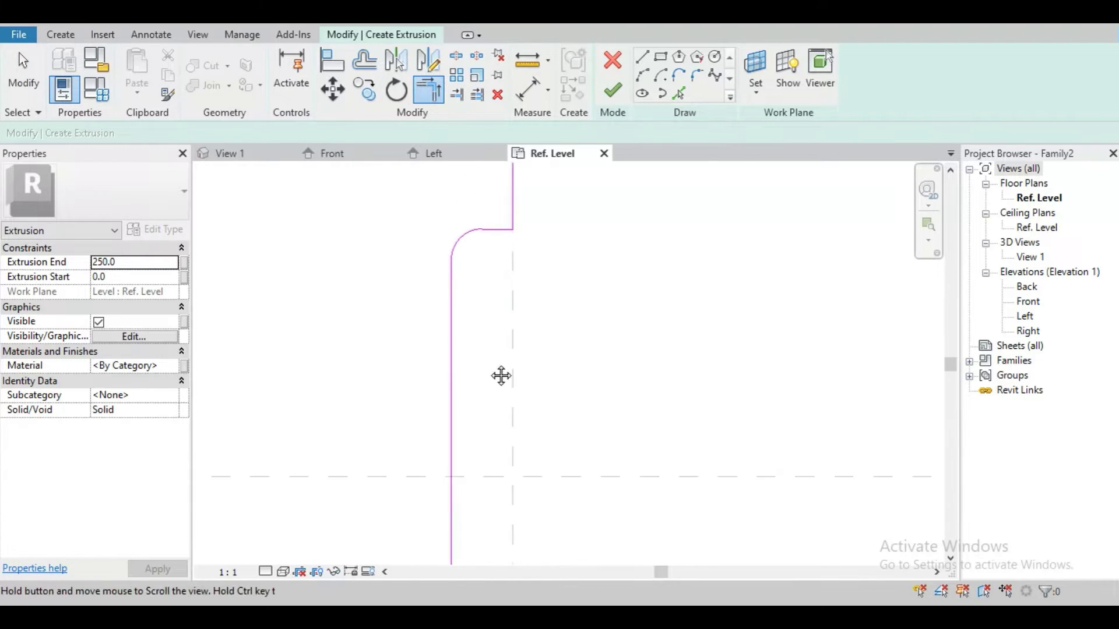
# Step: Mirror the upper corner arc about the horizontal centre reference plane to the step's lower corner
pyautogui.press('Escape')
pyautogui.scroll(-1, 467, 292)
pyautogui.scroll(2, 473, 349)
pyautogui.click(453, 194)
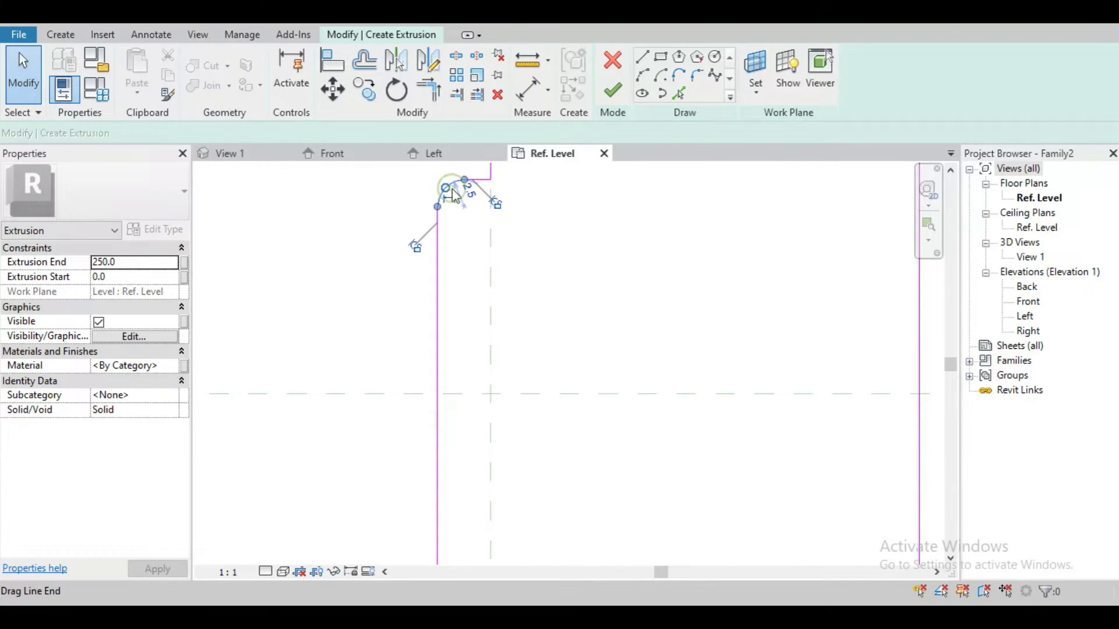
pyautogui.press('m')
pyautogui.press('m')
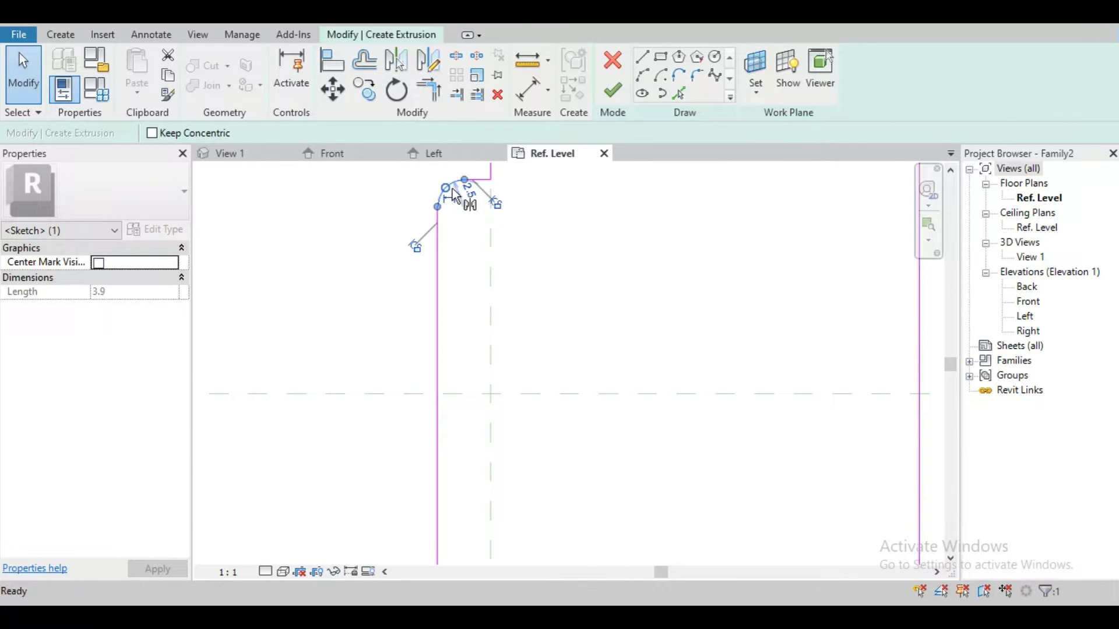
pyautogui.click(455, 394)
pyautogui.moveTo(478, 437); pyautogui.dragTo(462, 286, button='middle')
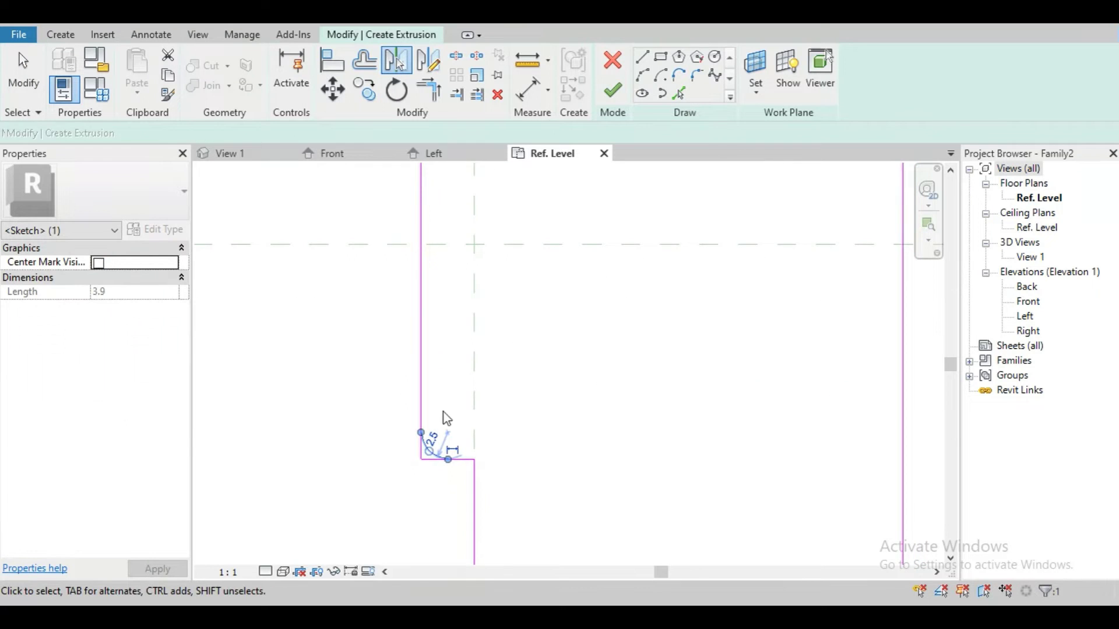
pyautogui.press('Escape')
# Step: Trim the step's outer vertical line and lower horizontal line to the mirrored arc, leaving a rounded corner
pyautogui.scroll(3, 445, 416)
pyautogui.press('t')
pyautogui.press('t')
pyautogui.press('r')
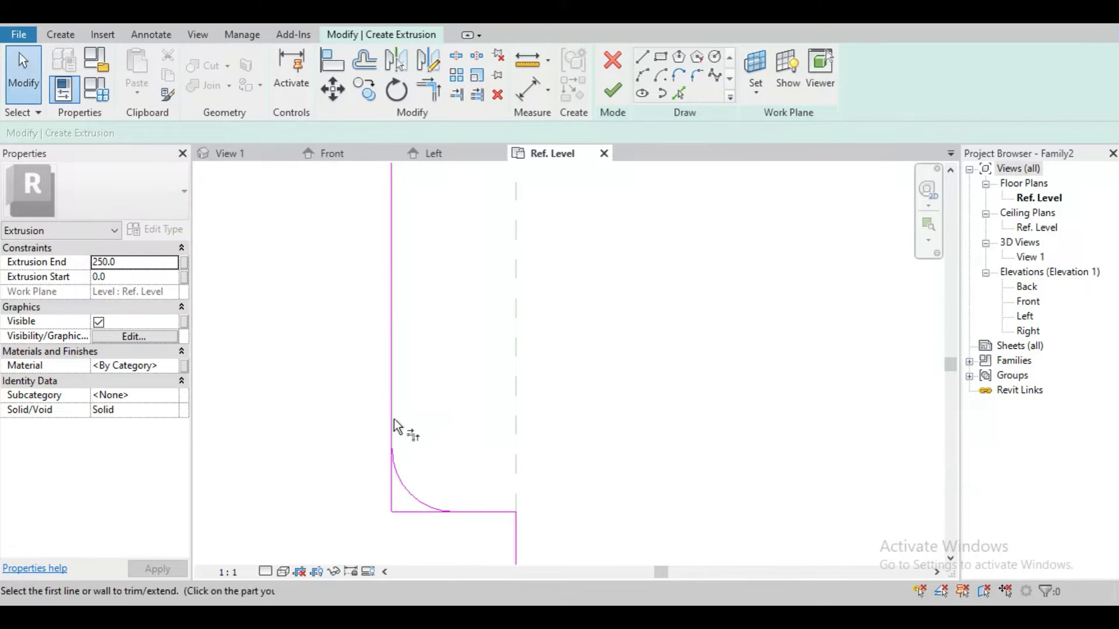
pyautogui.moveTo(459, 450); pyautogui.dragTo(467, 403, button='middle')
pyautogui.press('Escape')
pyautogui.press('t')
pyautogui.press('r')
pyautogui.click(475, 465)
pyautogui.click(422, 448)
pyautogui.scroll(-4, 450, 412)
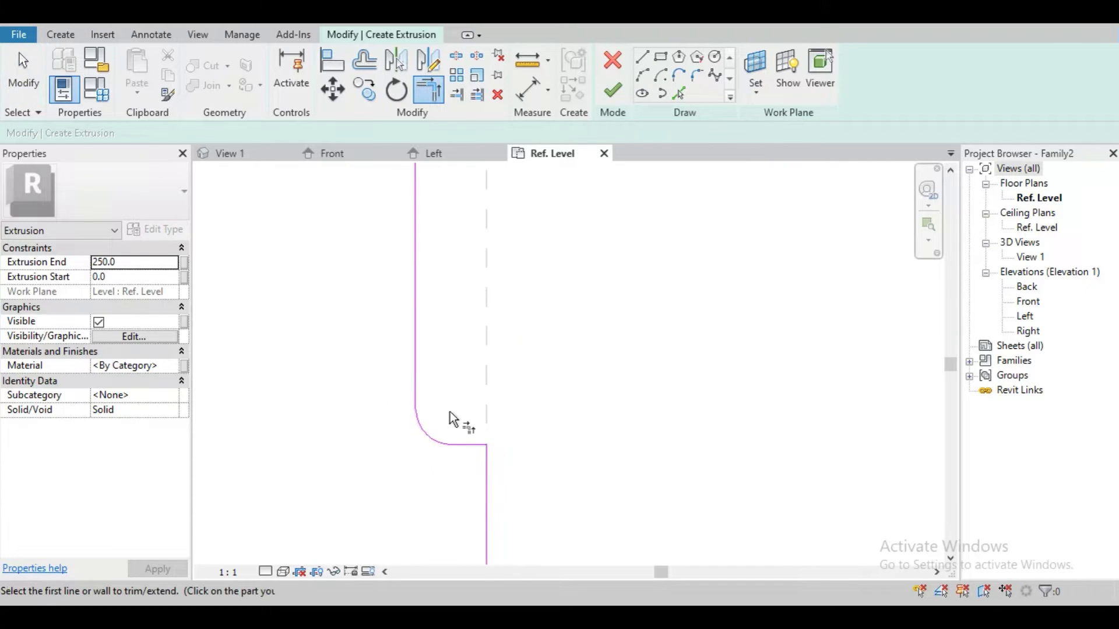
pyautogui.press('Escape')
pyautogui.press('Escape')
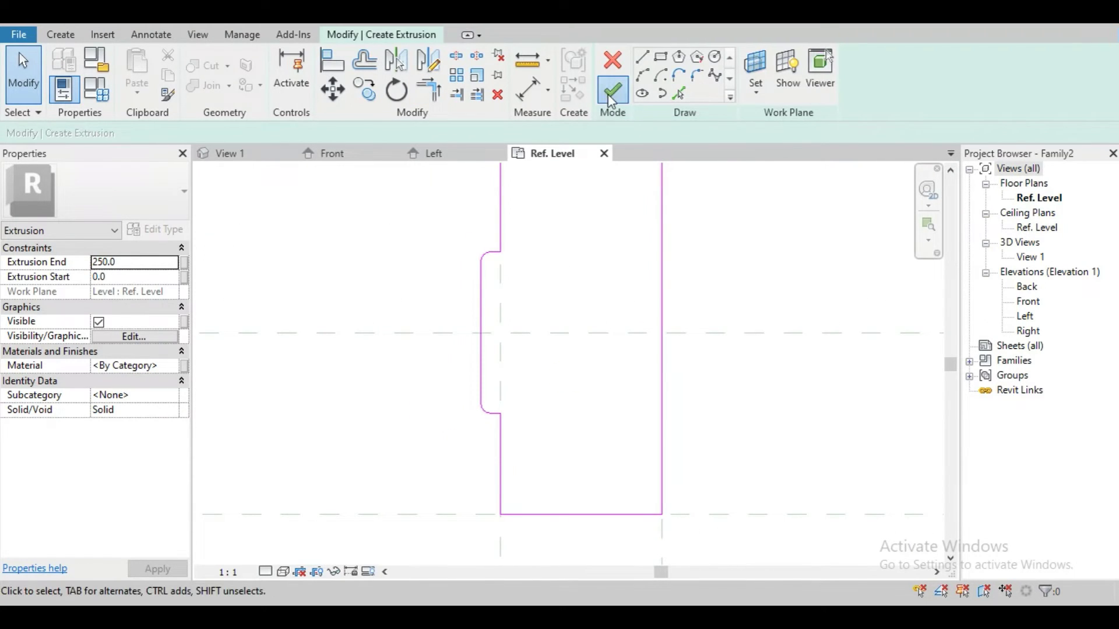
# Step: Finish the sketch to create the body extrusion from the rounded, stepped profile
pyautogui.click(611, 93)
pyautogui.press('Escape')
pyautogui.scroll(-2, 562, 422)
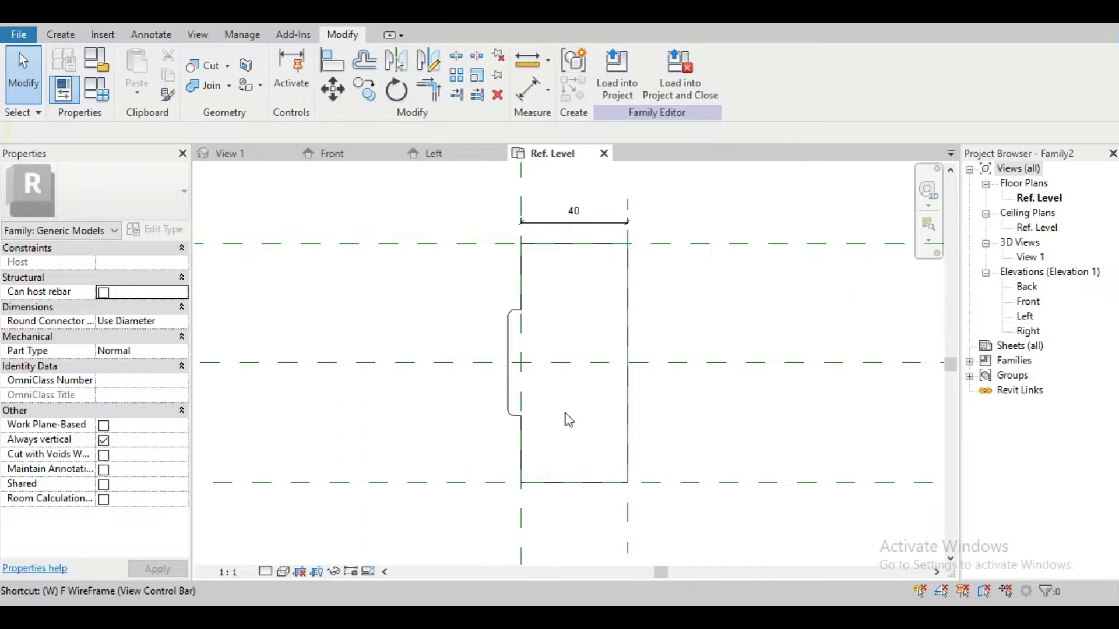
pyautogui.scroll(-3, 576, 426)
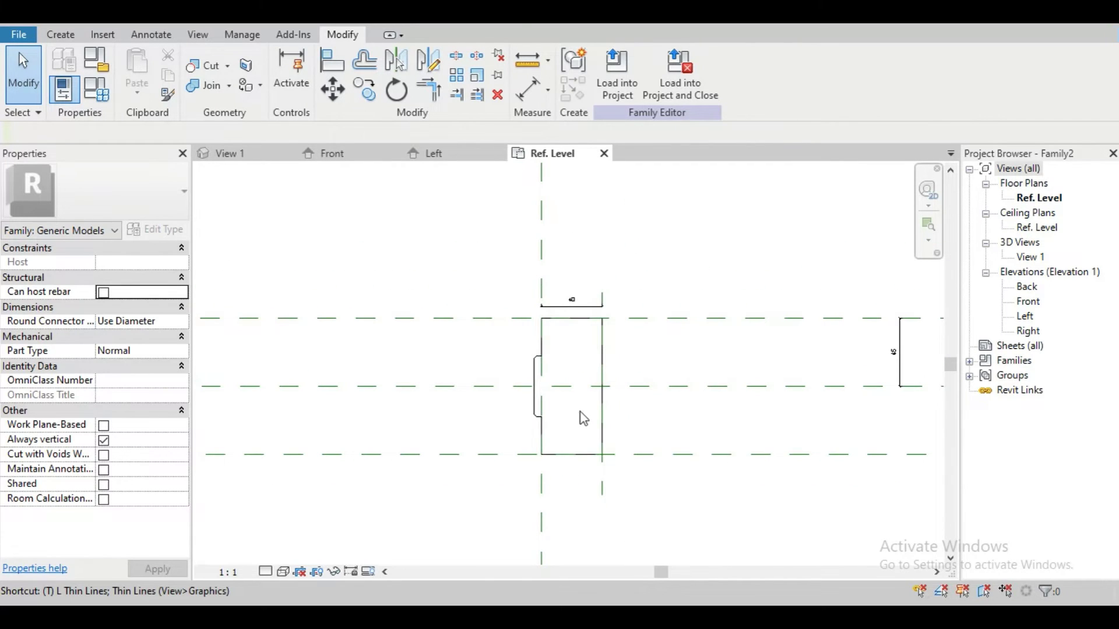
# Step: Tile the open views and orbit the 3D view to examine the extruded body
pyautogui.press('w')
pyautogui.press('t')
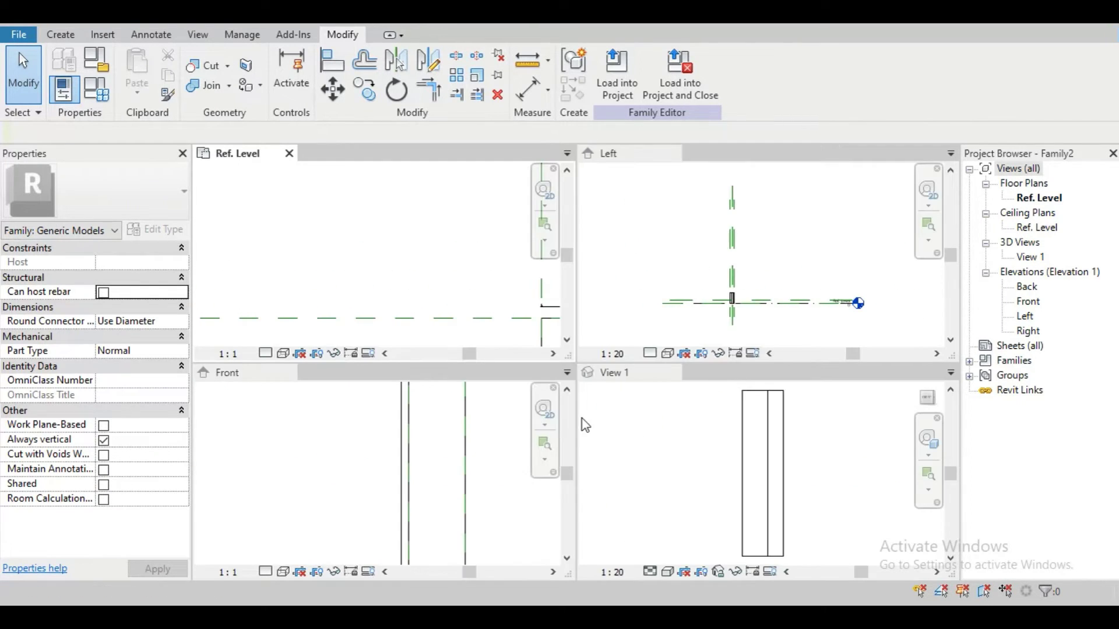
pyautogui.scroll(-2, 611, 469)
pyautogui.scroll(-2, 511, 485)
pyautogui.scroll(2, 673, 482)
pyautogui.scroll(-5, 711, 475)
pyautogui.click(755, 539)
pyautogui.keyDown('shift'); pyautogui.moveTo(759, 547); pyautogui.dragTo(764, 514, button='middle'); pyautogui.keyUp('shift')
pyautogui.scroll(8, 724, 304)
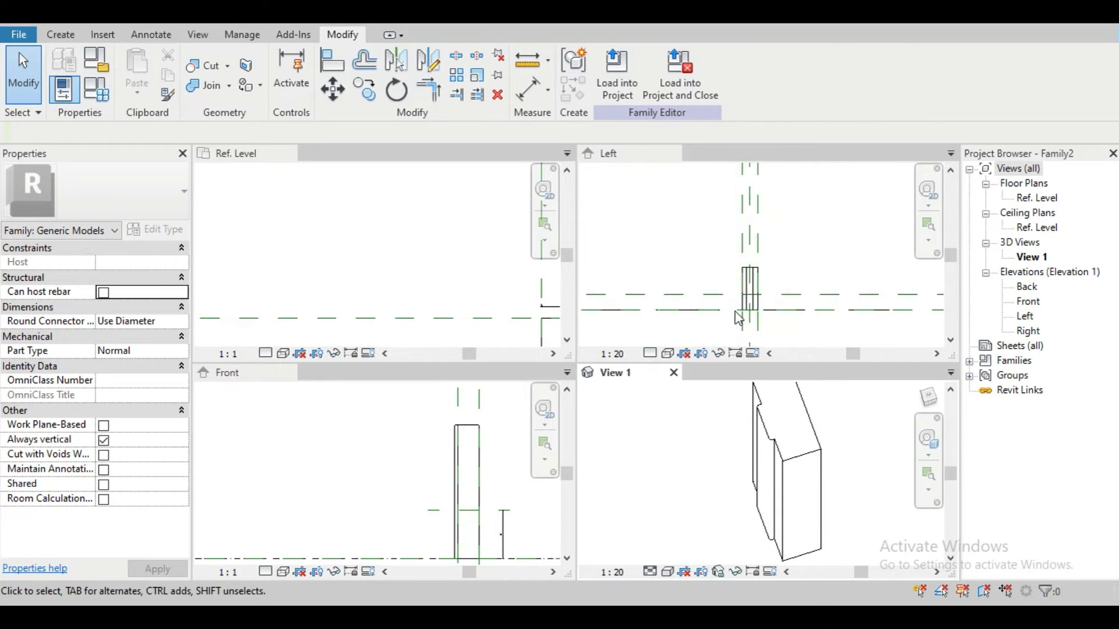
# Step: In the Left elevation, align the extrusion's top edge to the horizontal reference plane crossing the body
pyautogui.click(789, 246)
pyautogui.scroll(-5, 787, 229)
pyautogui.scroll(5, 793, 231)
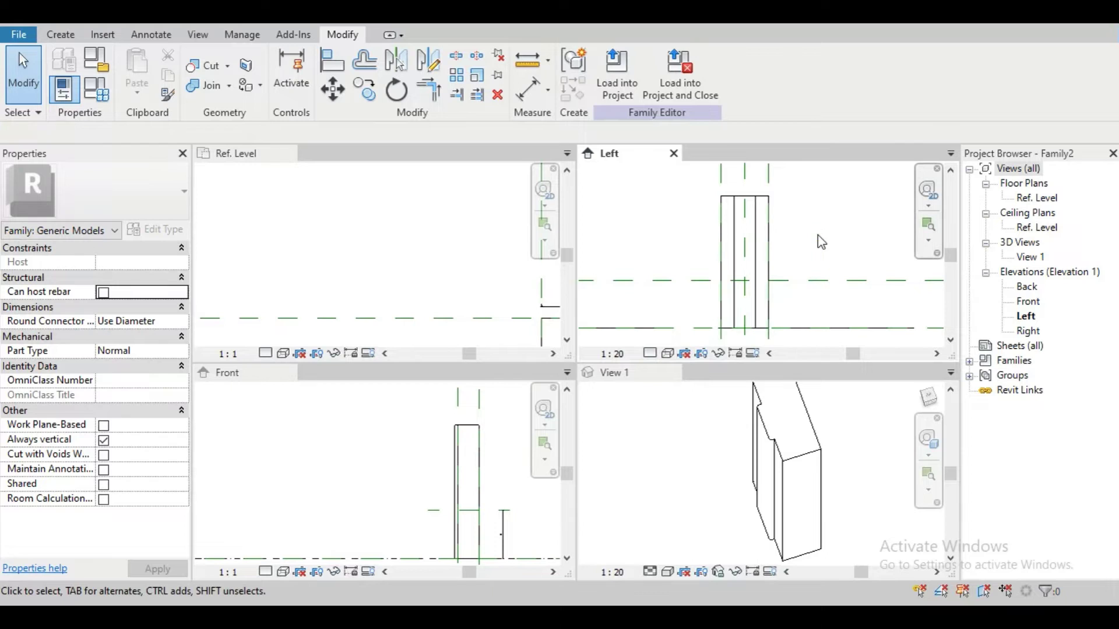
pyautogui.press('a')
pyautogui.press('l')
pyautogui.click(817, 282)
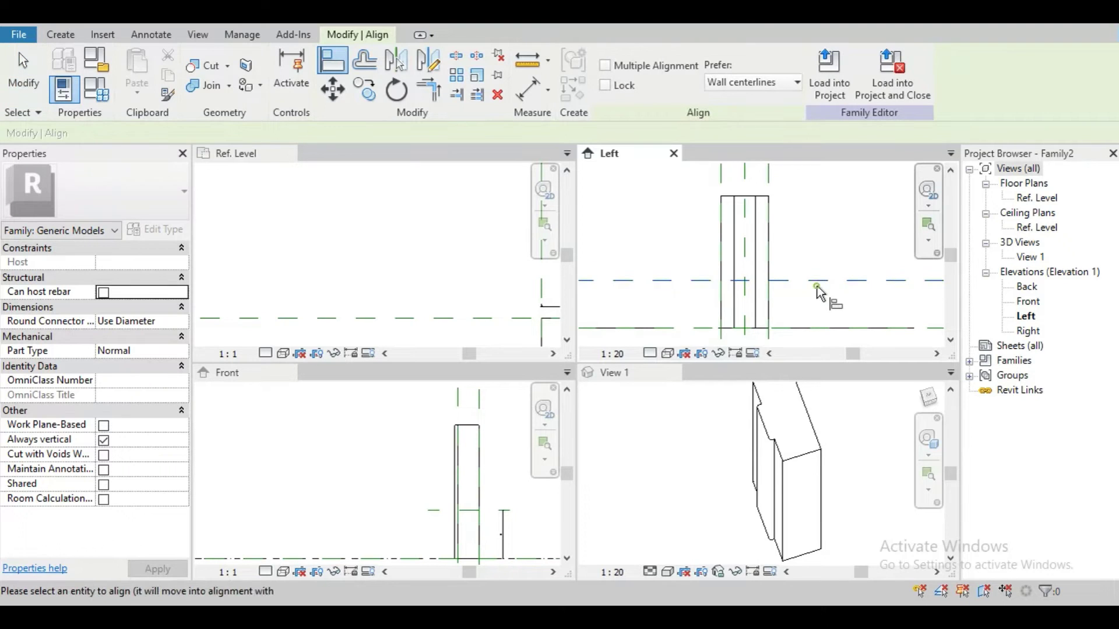
pyautogui.click(767, 206)
pyautogui.scroll(1, 803, 257)
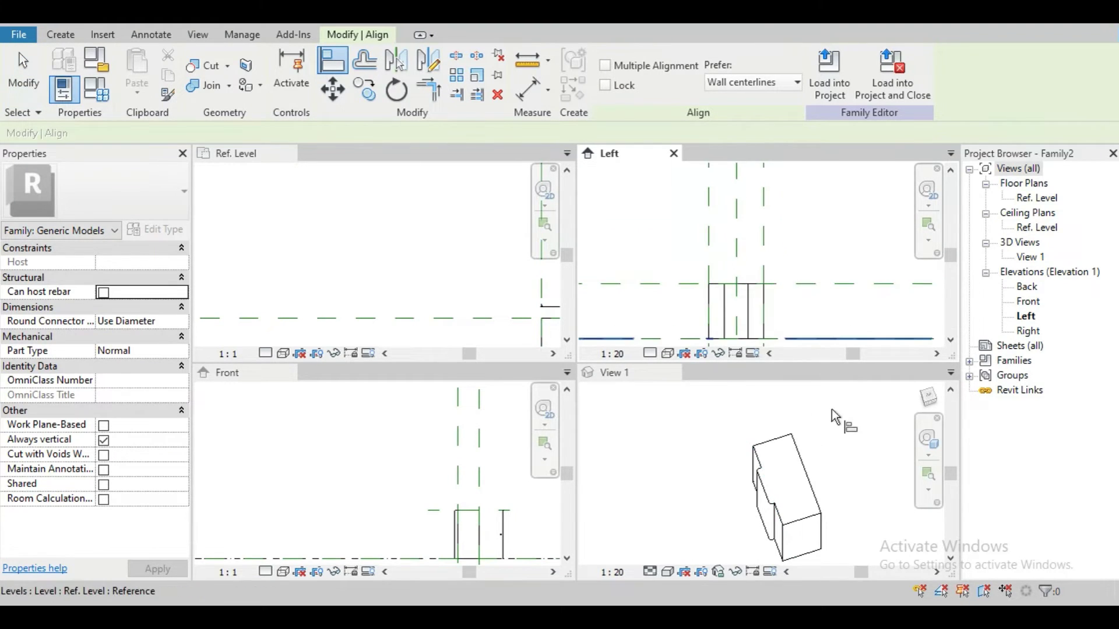
# Step: Maximize the 3D view, set its visual style to Realistic, and orbit around the body
pyautogui.click(832, 419)
pyautogui.scroll(-5, 819, 460)
pyautogui.keyDown('shift'); pyautogui.moveTo(795, 499); pyautogui.dragTo(844, 430, button='middle'); pyautogui.keyUp('shift')
pyautogui.scroll(3, 813, 465)
pyautogui.scroll(2, 812, 466)
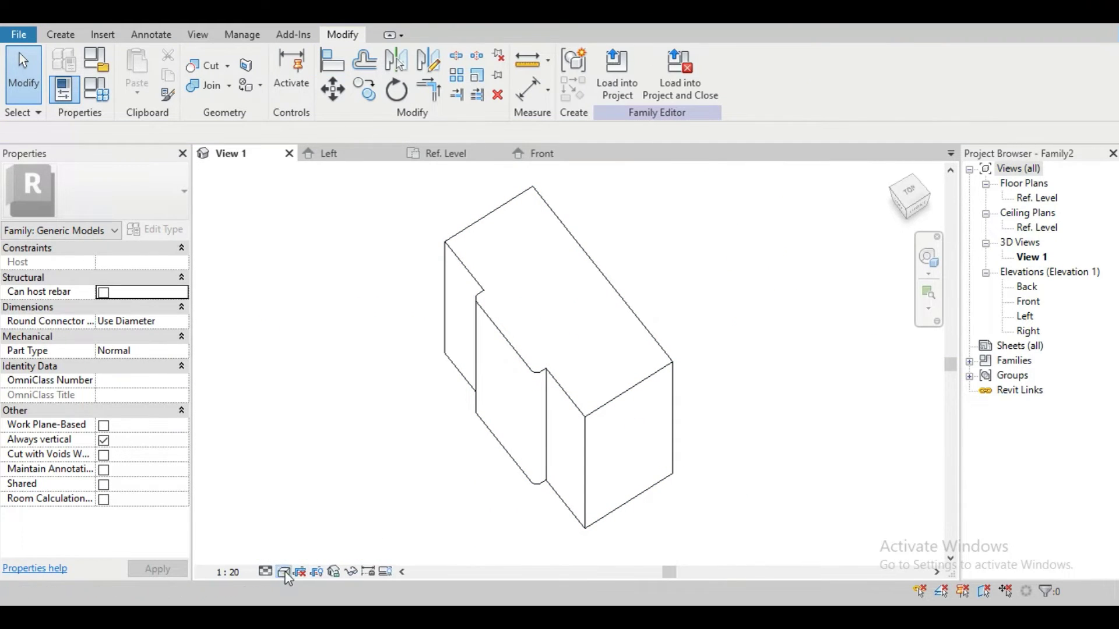
pyautogui.click(284, 572)
pyautogui.click(329, 552)
pyautogui.scroll(1, 687, 358)
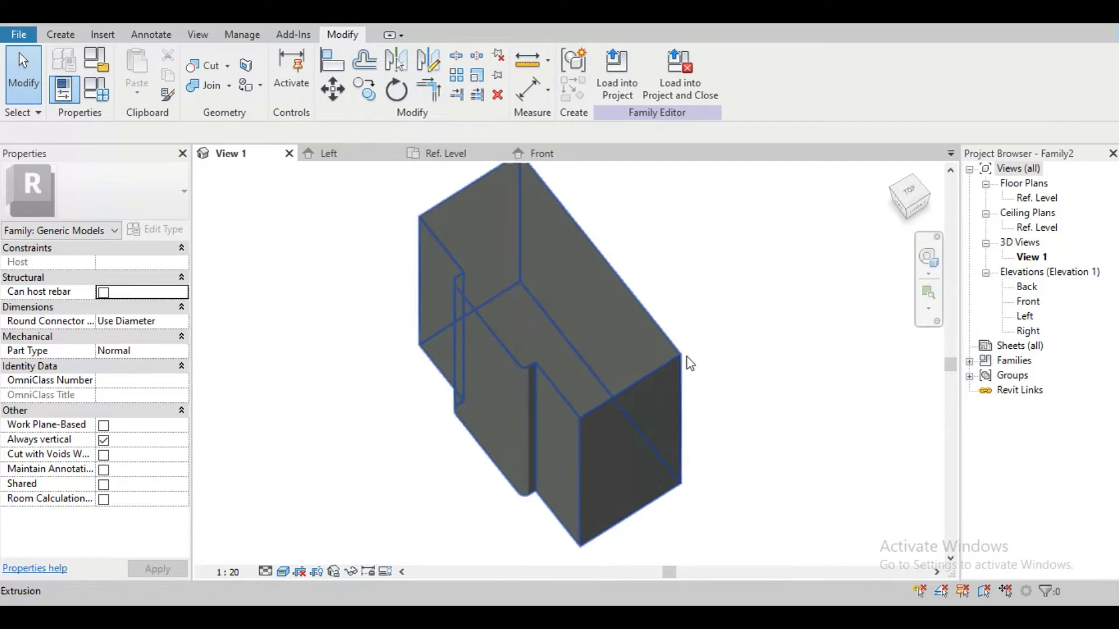
pyautogui.scroll(-3, 646, 371)
pyautogui.keyDown('shift'); pyautogui.moveTo(526, 424); pyautogui.dragTo(647, 377, button='middle'); pyautogui.keyUp('shift')
pyautogui.scroll(2, 647, 371)
pyautogui.keyDown('shift'); pyautogui.moveTo(756, 380); pyautogui.dragTo(740, 416, button='middle'); pyautogui.keyUp('shift')
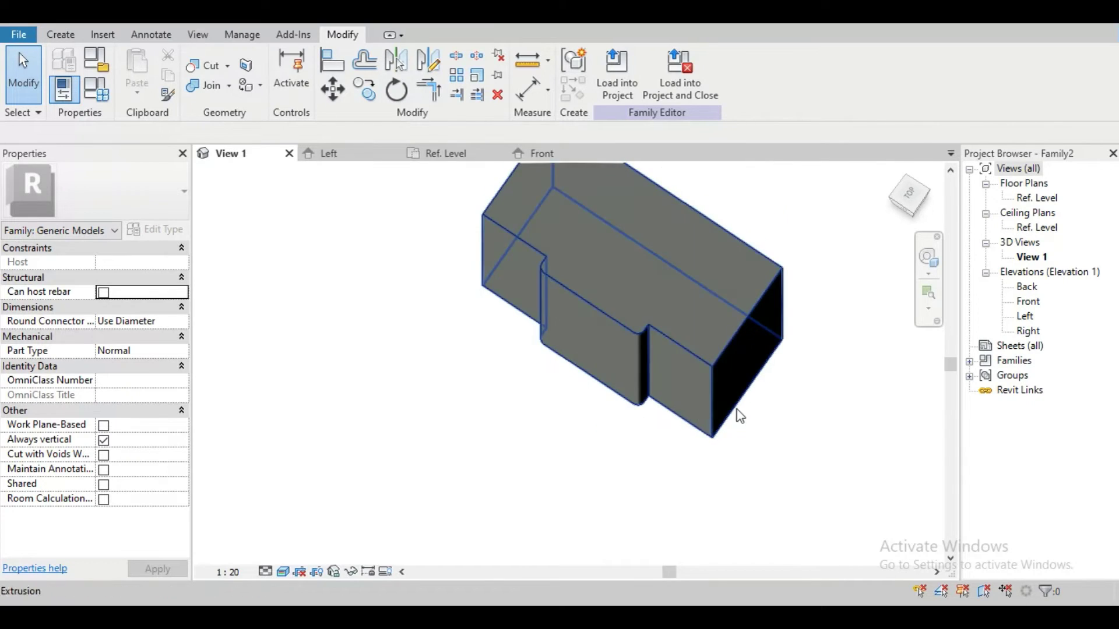
# Step: For the body extrusion's material, duplicate Default together with its assets and name the copy red
pyautogui.scroll(2, 739, 415)
pyautogui.click(715, 369)
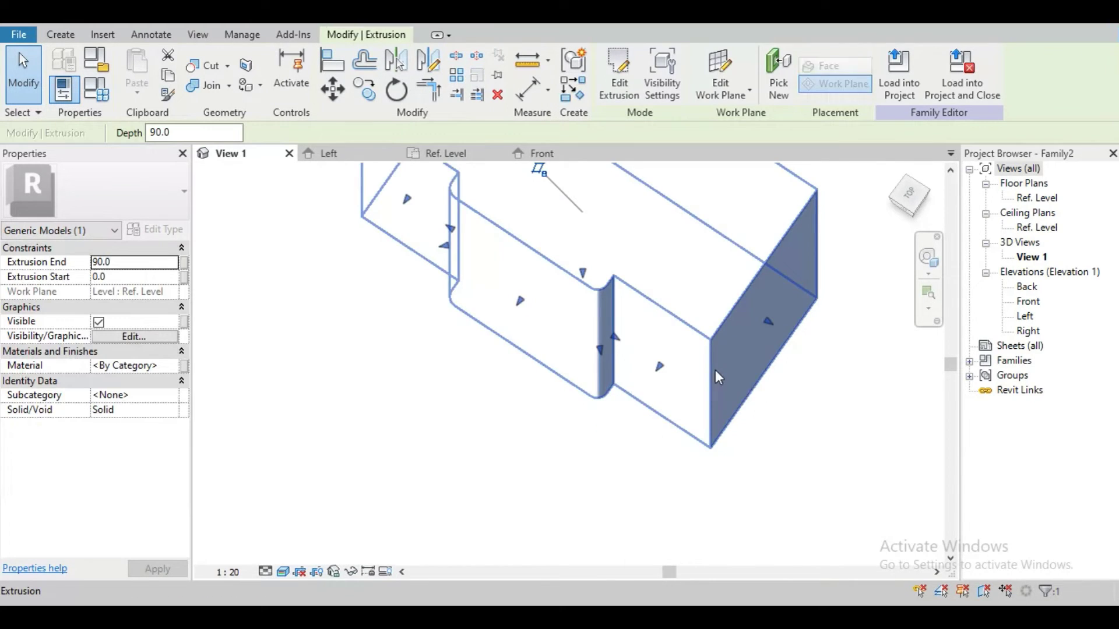
pyautogui.click(173, 367)
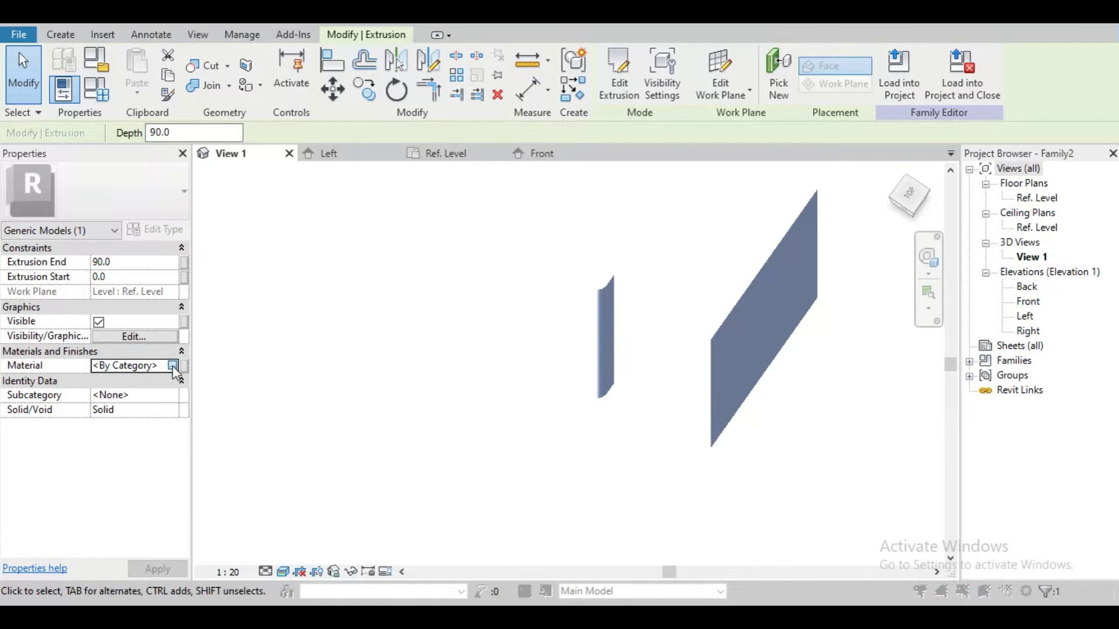
pyautogui.click(173, 366)
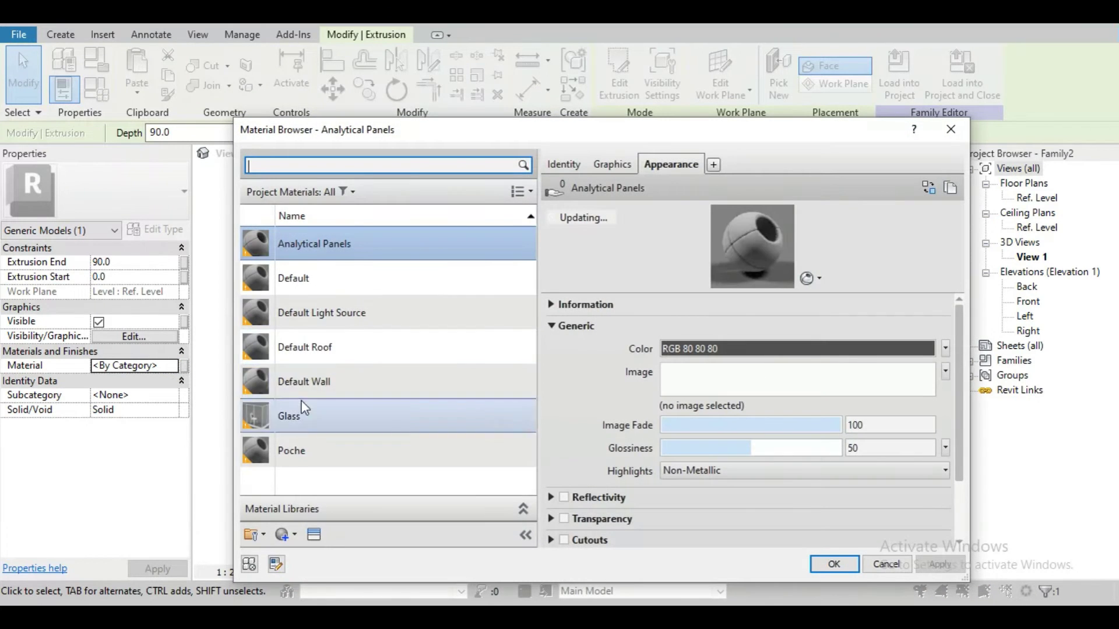
pyautogui.click(300, 281)
pyautogui.rightClick(300, 281)
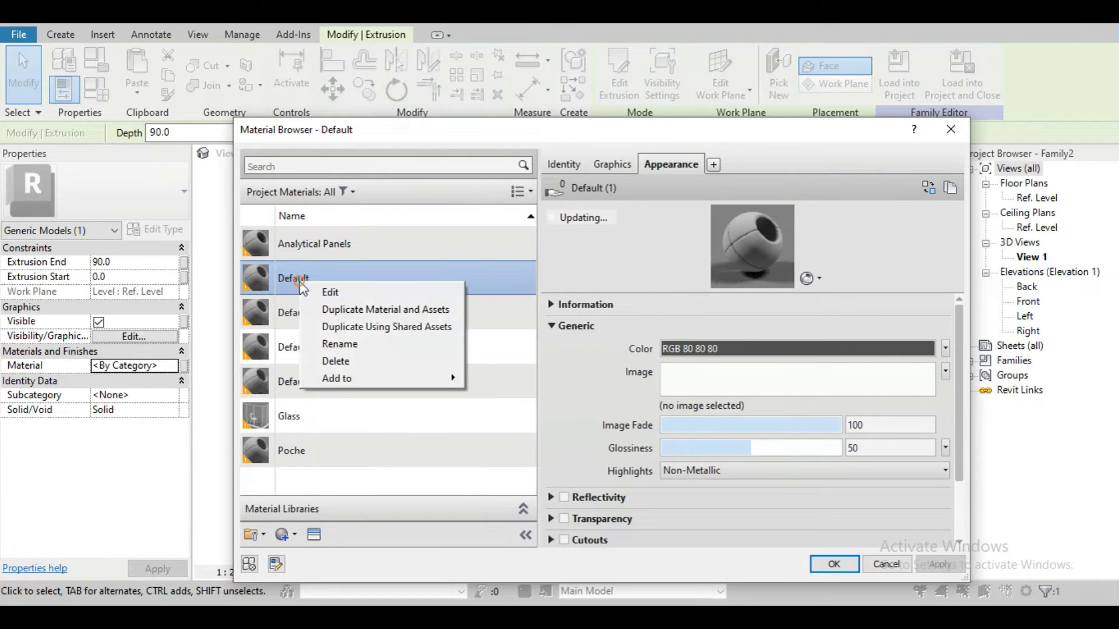
pyautogui.click(382, 310)
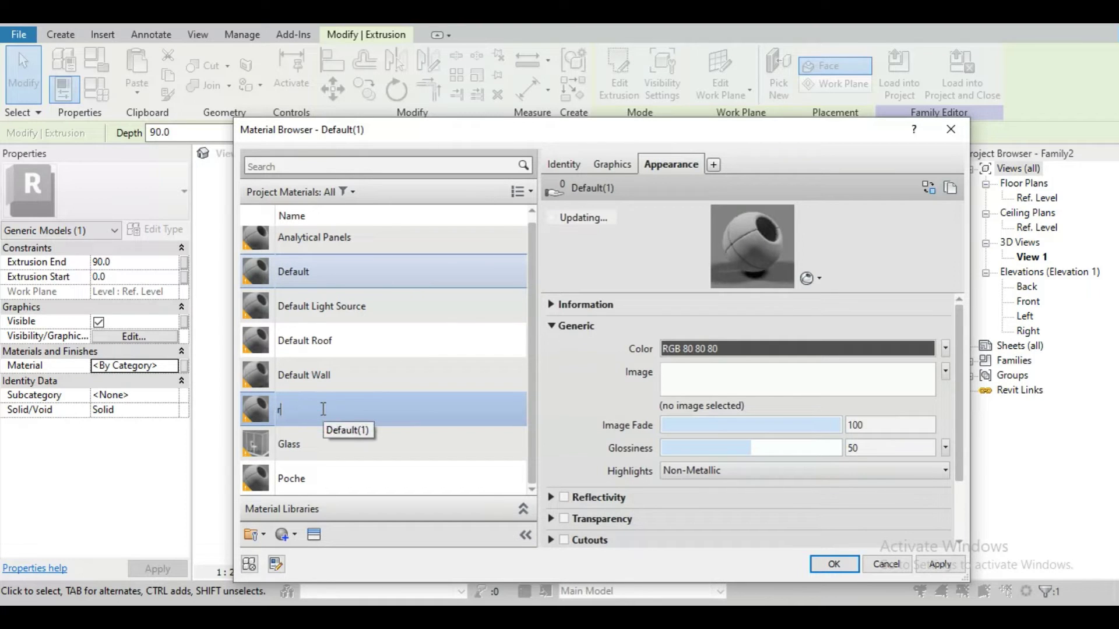
pyautogui.press('Return')
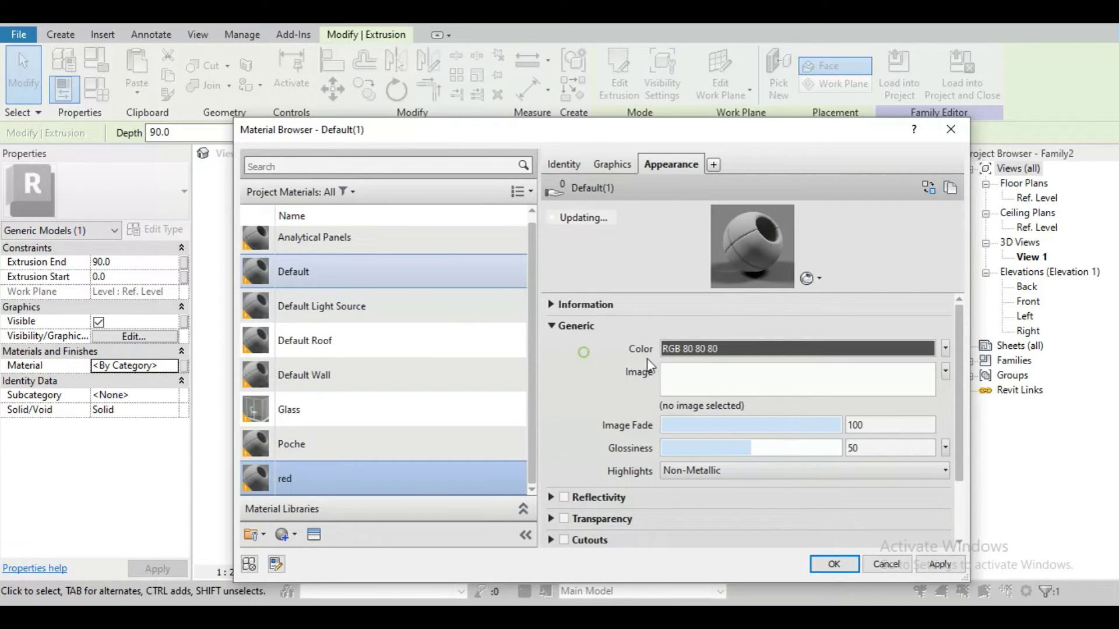
# Step: Set the red material's appearance colour to RGB 255 0 0 and apply the material to the body
pyautogui.click(697, 352)
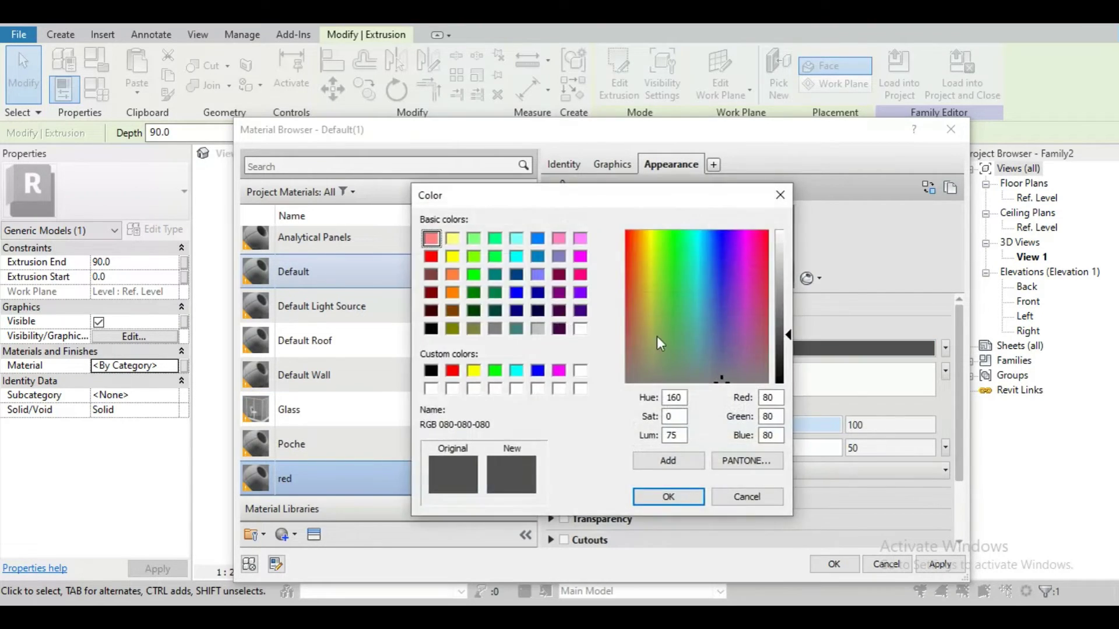
pyautogui.click(431, 257)
pyautogui.click(669, 499)
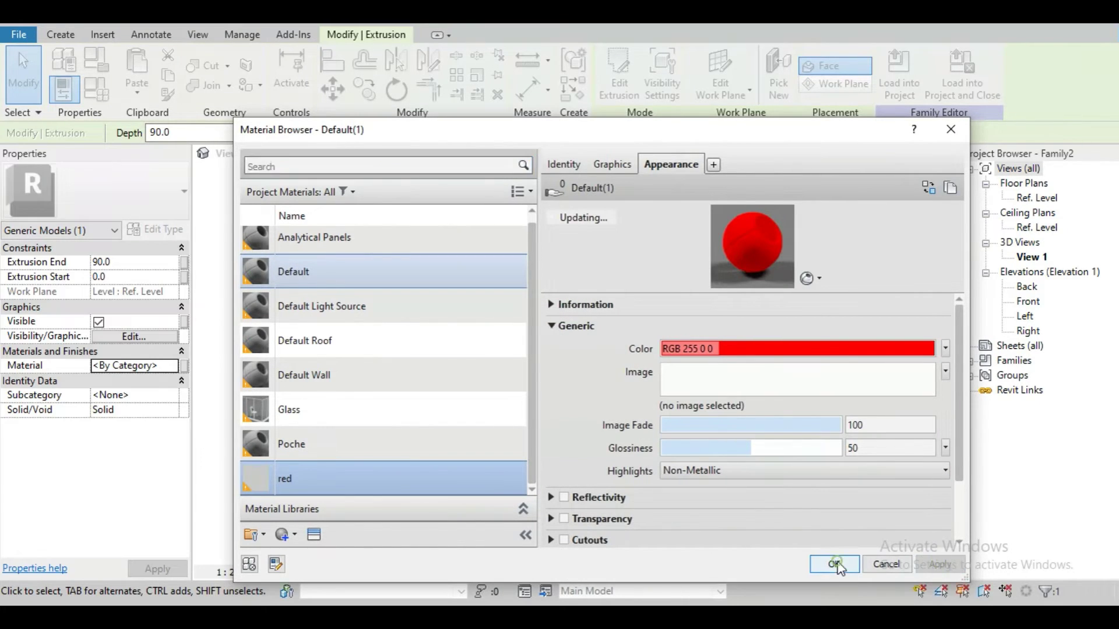
pyautogui.click(834, 564)
pyautogui.click(790, 400)
pyautogui.scroll(-4, 796, 429)
pyautogui.keyDown('shift'); pyautogui.moveTo(669, 447); pyautogui.dragTo(803, 356, button='middle'); pyautogui.keyUp('shift')
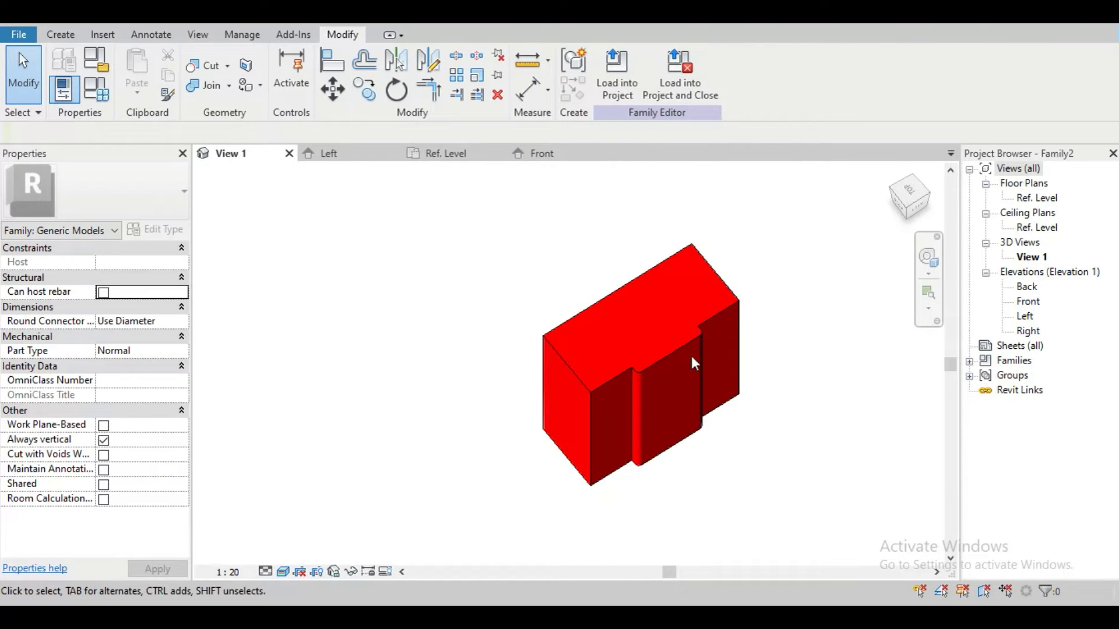
# Step: Change the red material's appearance colour to RGB 255 128 128 and apply it to the body
pyautogui.click(660, 358)
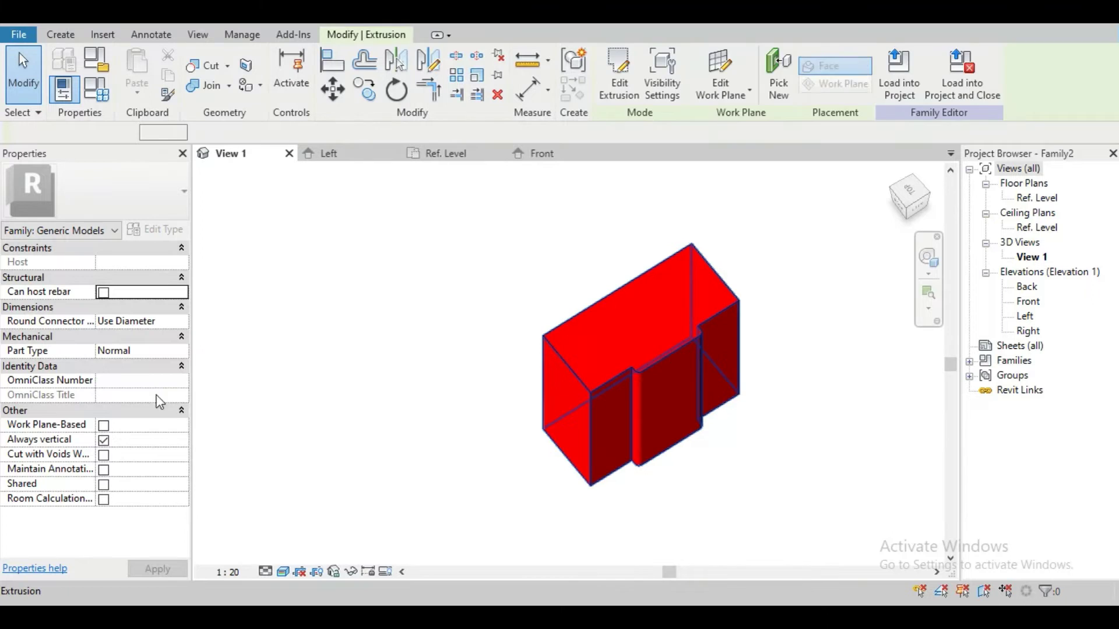
pyautogui.click(182, 367)
pyautogui.click(894, 349)
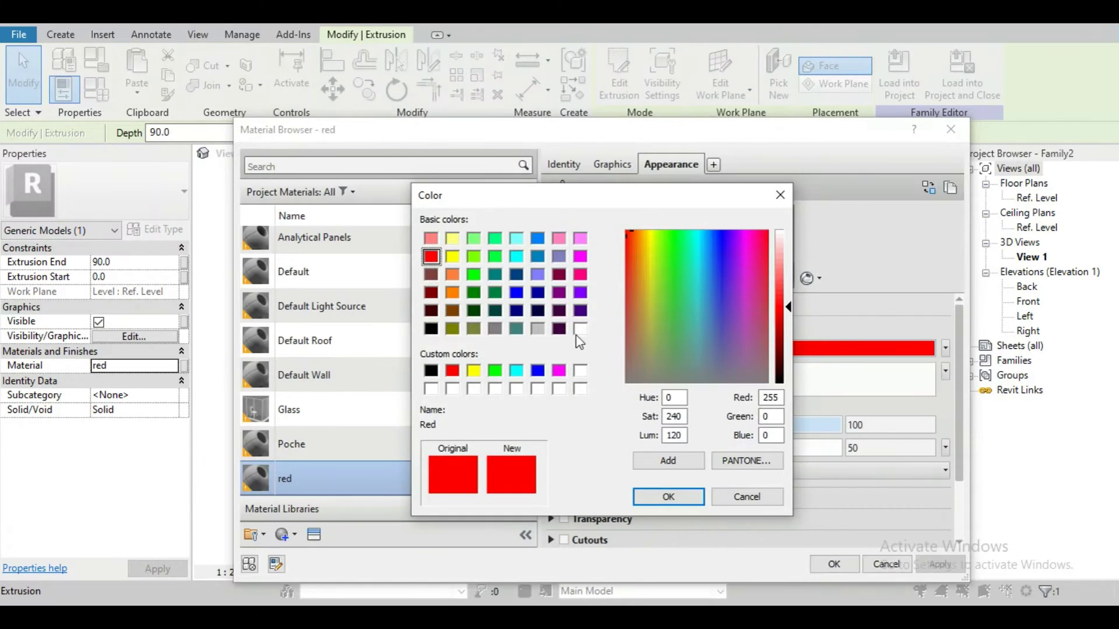
pyautogui.click(432, 239)
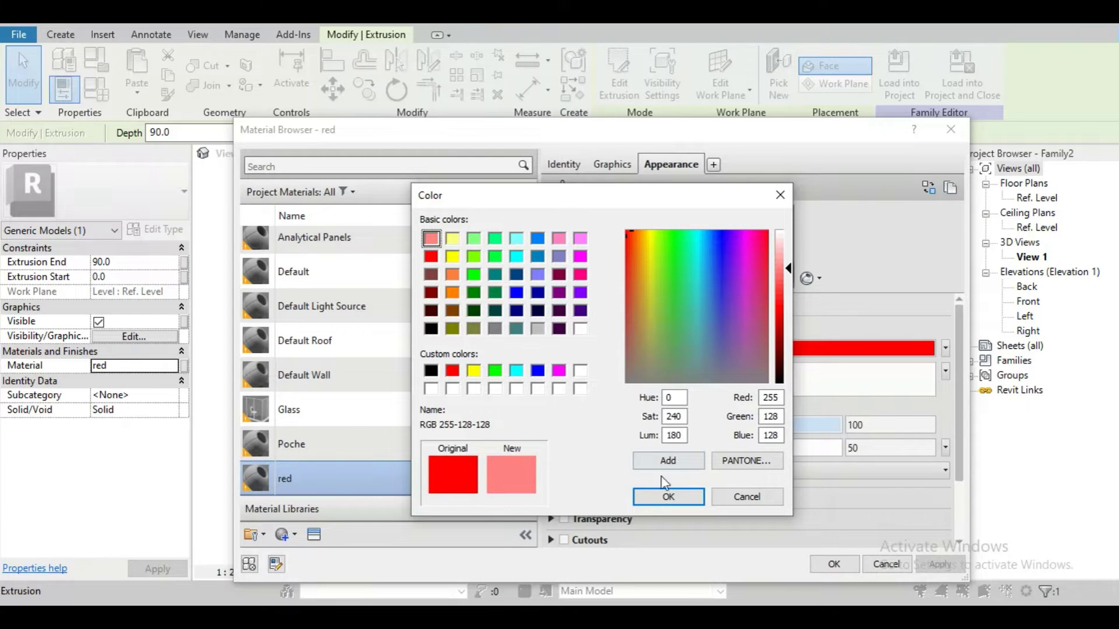
pyautogui.click(668, 497)
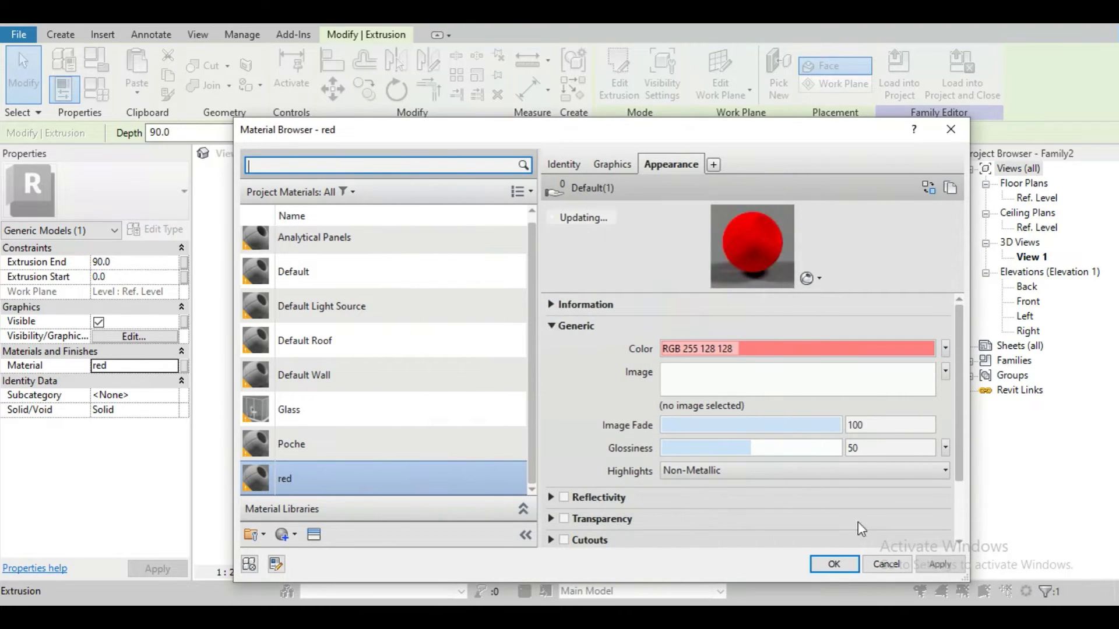
pyautogui.click(828, 562)
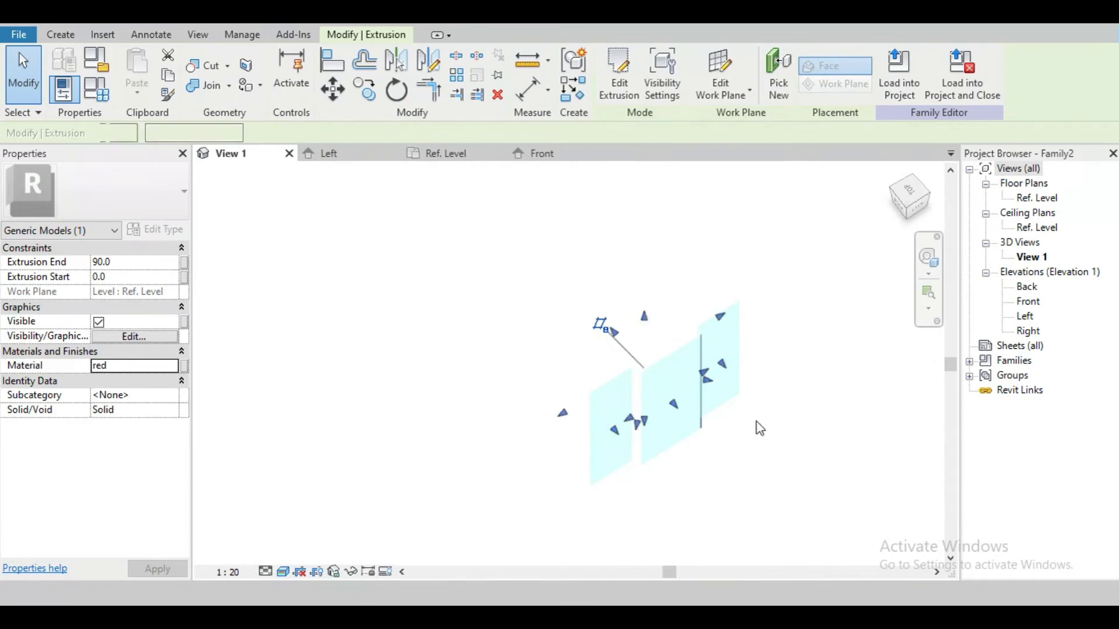
pyautogui.click(802, 433)
pyautogui.keyDown('shift'); pyautogui.moveTo(782, 470); pyautogui.dragTo(795, 403, button='middle'); pyautogui.keyUp('shift')
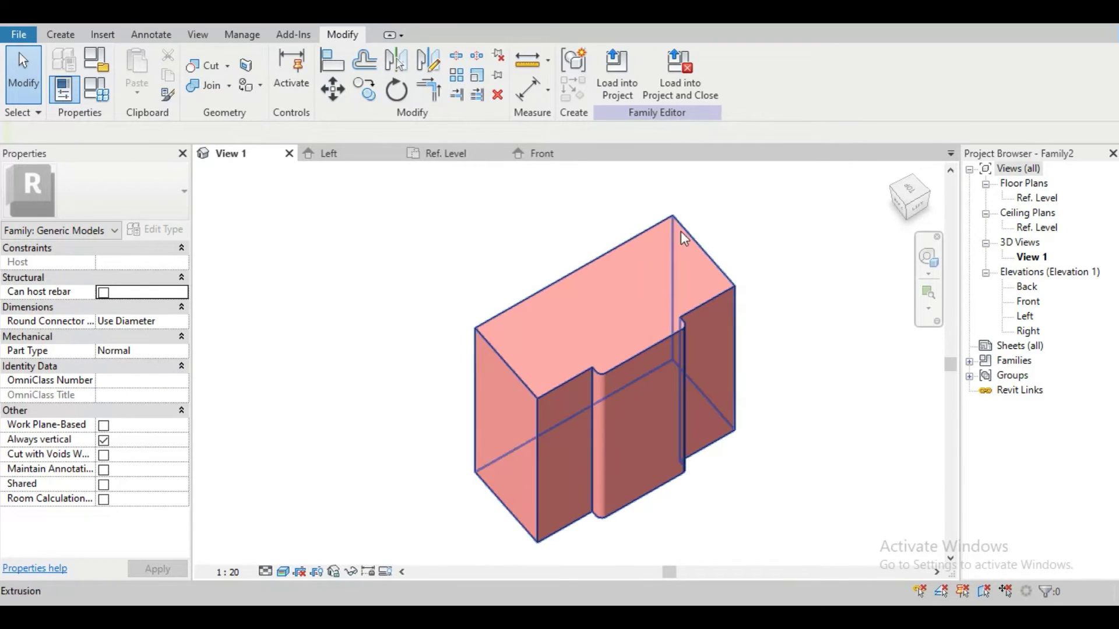
# Step: In the Ref. Level plan, edit the body extrusion's sketch and draw an arc of about 7 mm radius across its upper-right corner
pyautogui.click(446, 153)
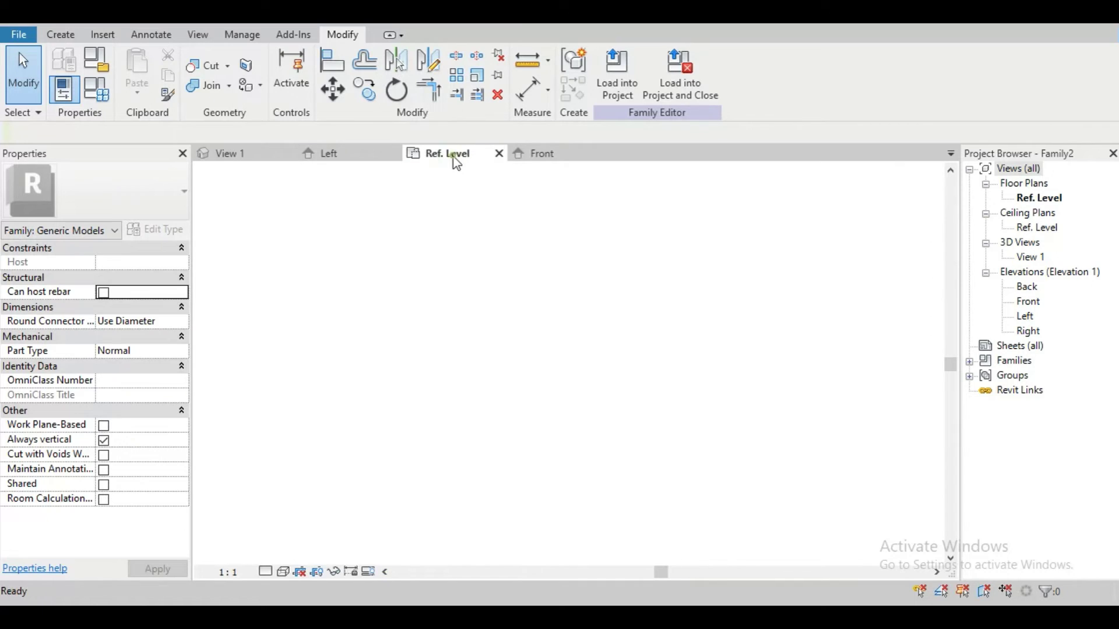
pyautogui.scroll(4, 544, 313)
pyautogui.moveTo(514, 295); pyautogui.dragTo(510, 291, button='middle')
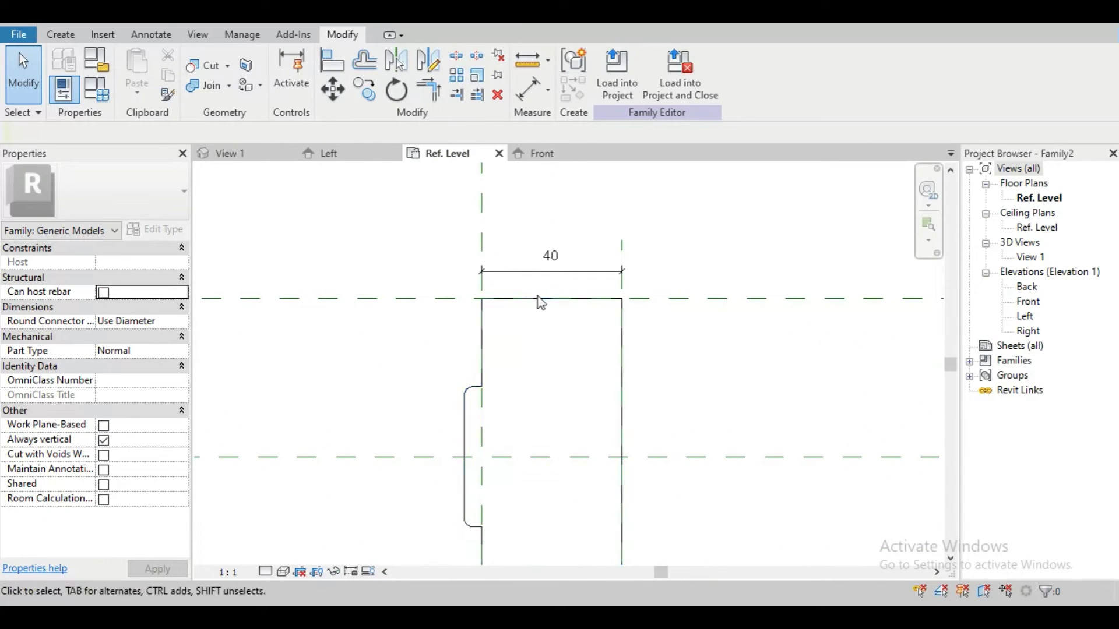
pyautogui.click(535, 301)
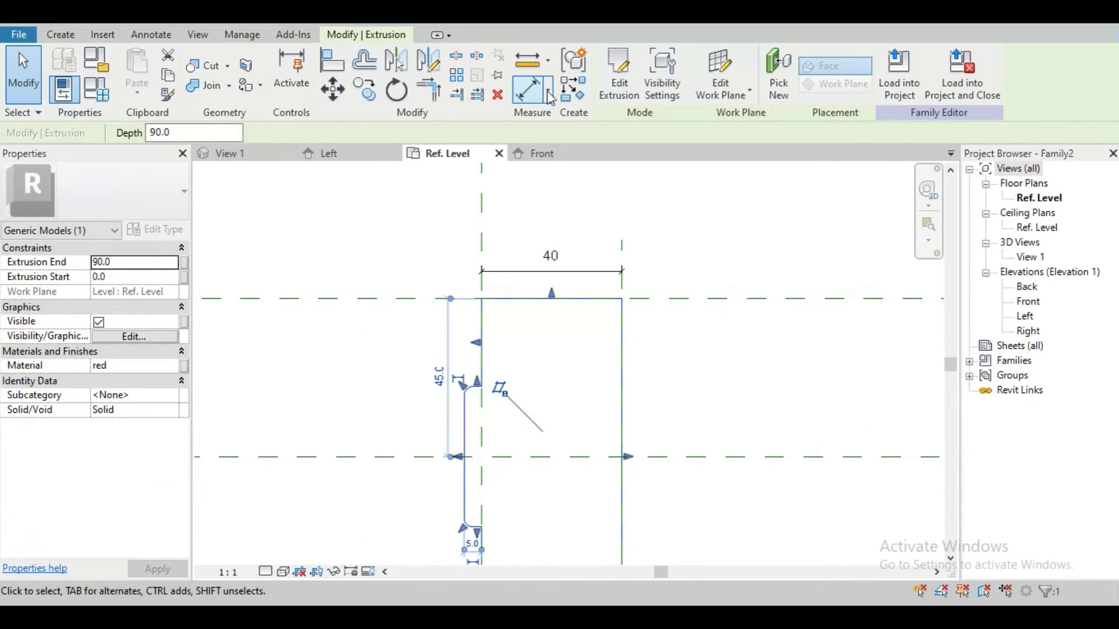
pyautogui.scroll(6, 603, 368)
pyautogui.moveTo(599, 307); pyautogui.dragTo(583, 349, button='middle')
pyautogui.scroll(-2, 584, 346)
pyautogui.click(647, 82)
pyautogui.scroll(2, 554, 361)
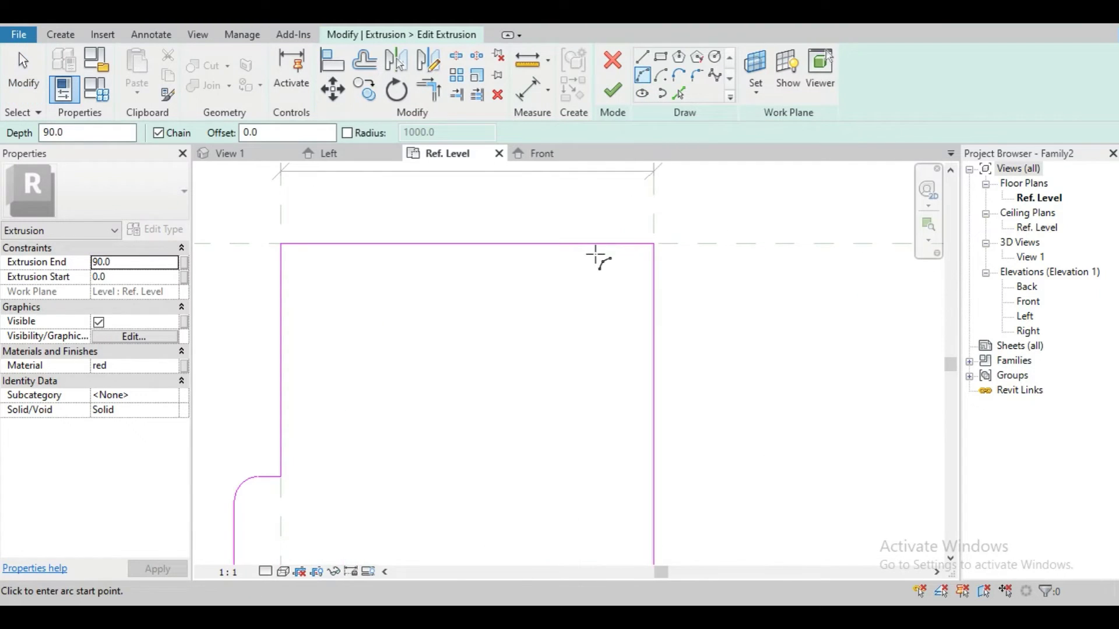
pyautogui.click(600, 243)
pyautogui.click(653, 291)
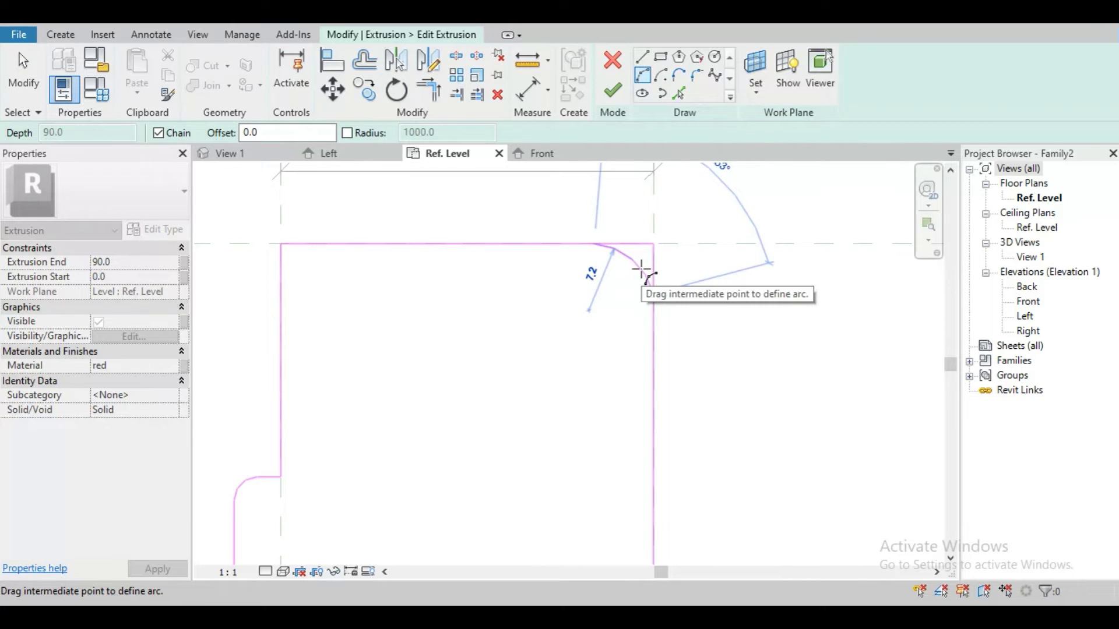
pyautogui.click(641, 270)
pyautogui.press('Escape')
pyautogui.press('Escape')
pyautogui.scroll(3, 638, 296)
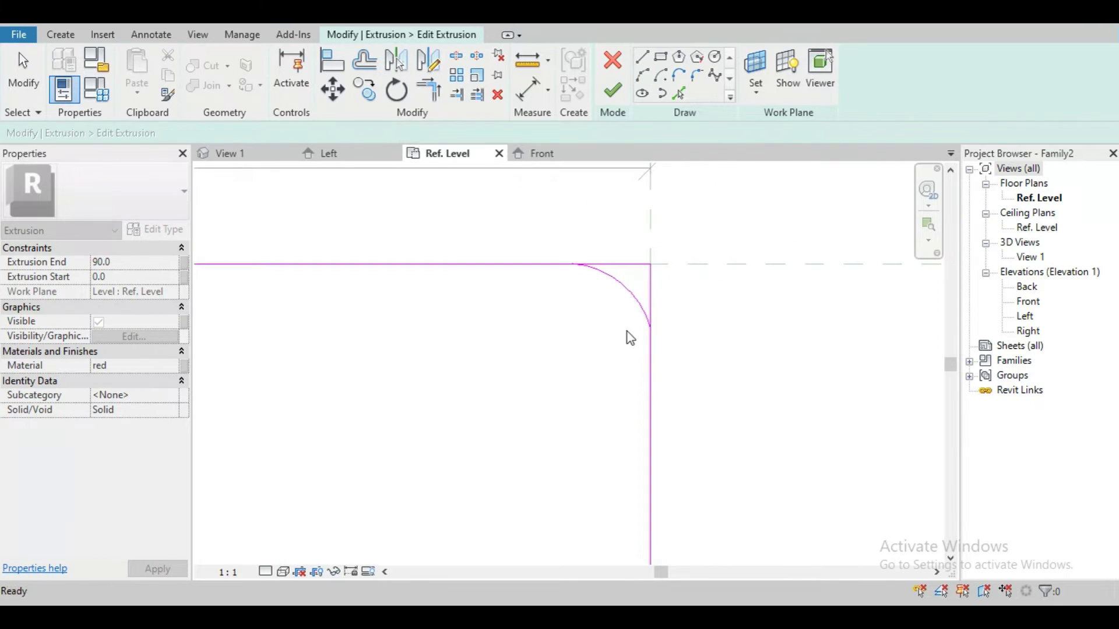
# Step: Trim the profile's top and right lines to the new corner arc
pyautogui.press('t')
pyautogui.press('r')
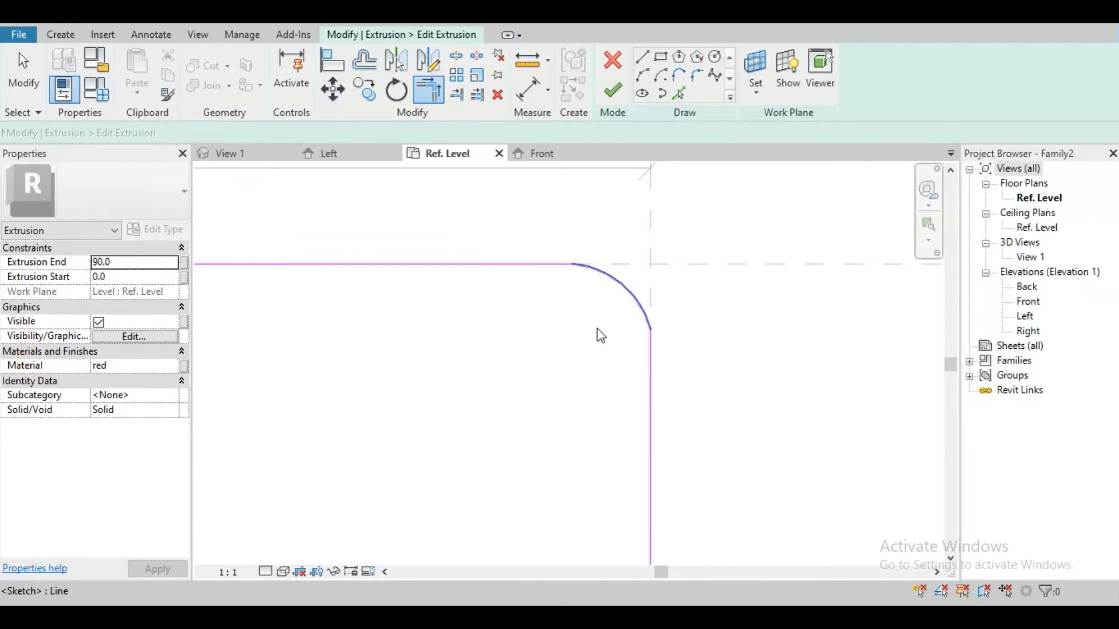
pyautogui.press('Escape')
# Step: Mirror the corner arc about the horizontal centre reference plane to round the profile's lower-right corner
pyautogui.scroll(-2, 632, 314)
pyautogui.click(623, 310)
pyautogui.press('m')
pyautogui.press('m')
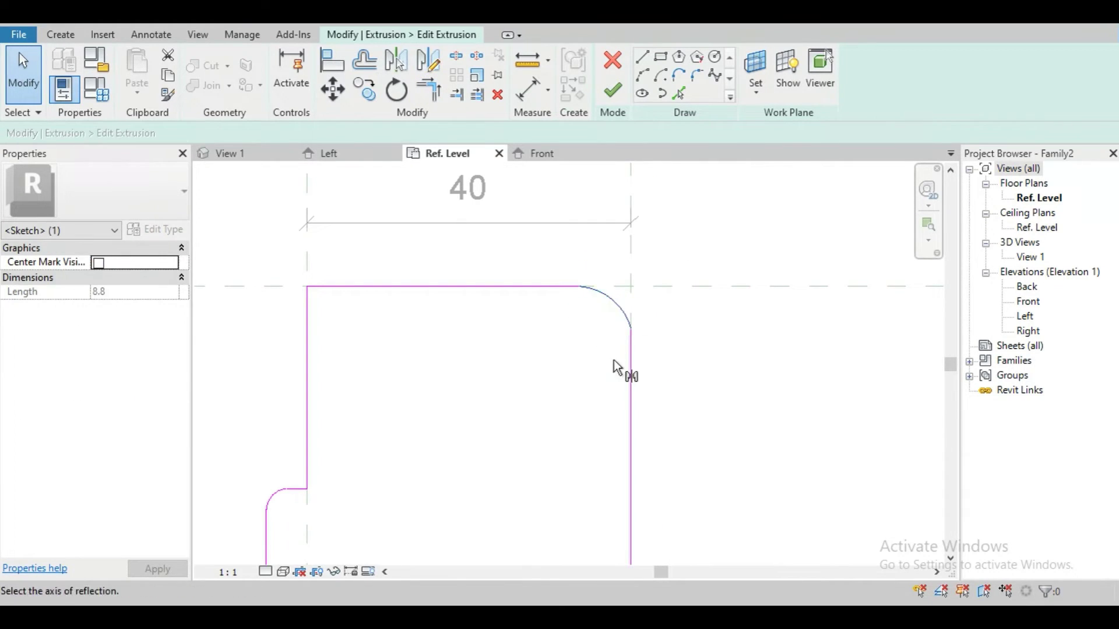
pyautogui.scroll(-3, 614, 360)
pyautogui.click(558, 415)
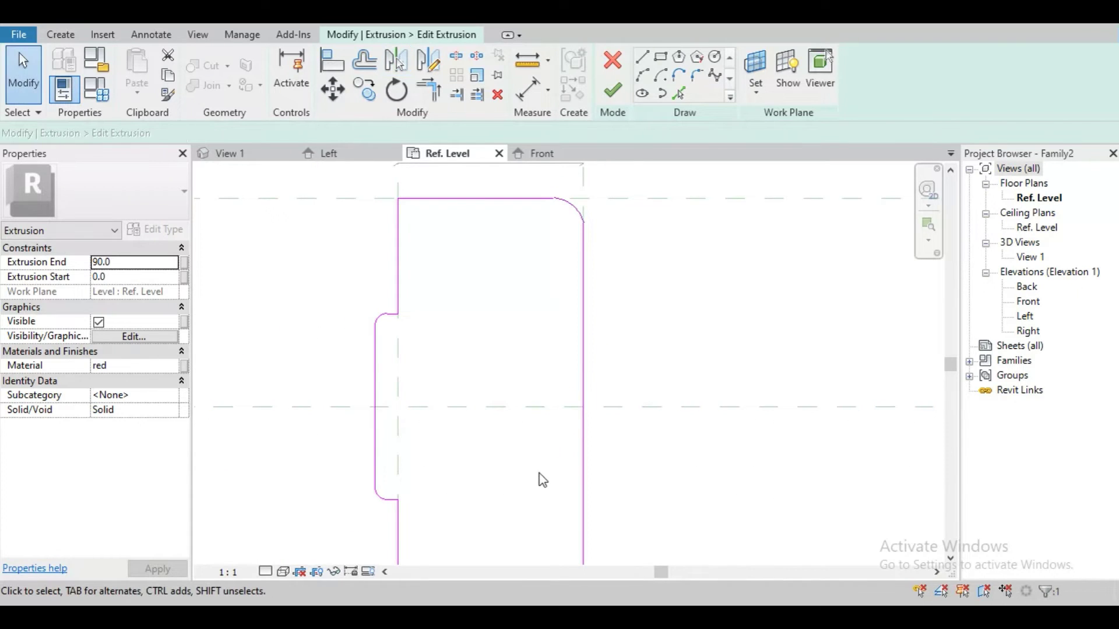
# Step: Trim the profile's right and bottom lines to the mirrored arc and finish the extrusion sketch
pyautogui.moveTo(540, 480); pyautogui.dragTo(523, 326, button='middle')
pyautogui.scroll(1, 548, 447)
pyautogui.scroll(2, 544, 440)
pyautogui.click(621, 410)
pyautogui.press('t')
pyautogui.press('r')
pyautogui.press('t')
pyautogui.press('r')
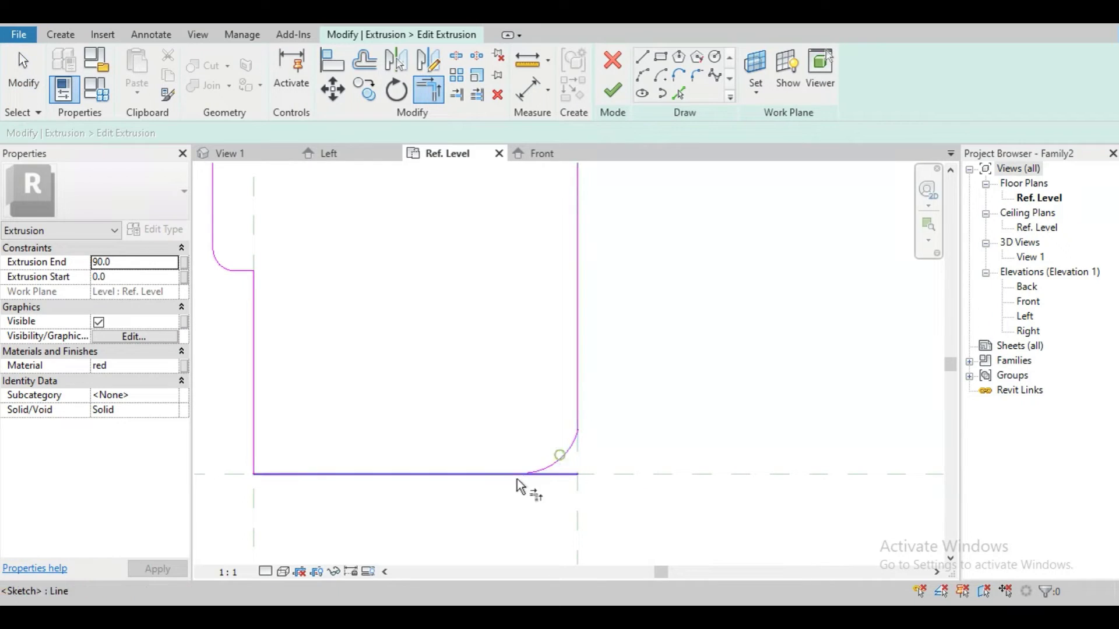
pyautogui.click(542, 477)
pyautogui.scroll(-3, 599, 442)
pyautogui.press('Escape')
pyautogui.press('Escape')
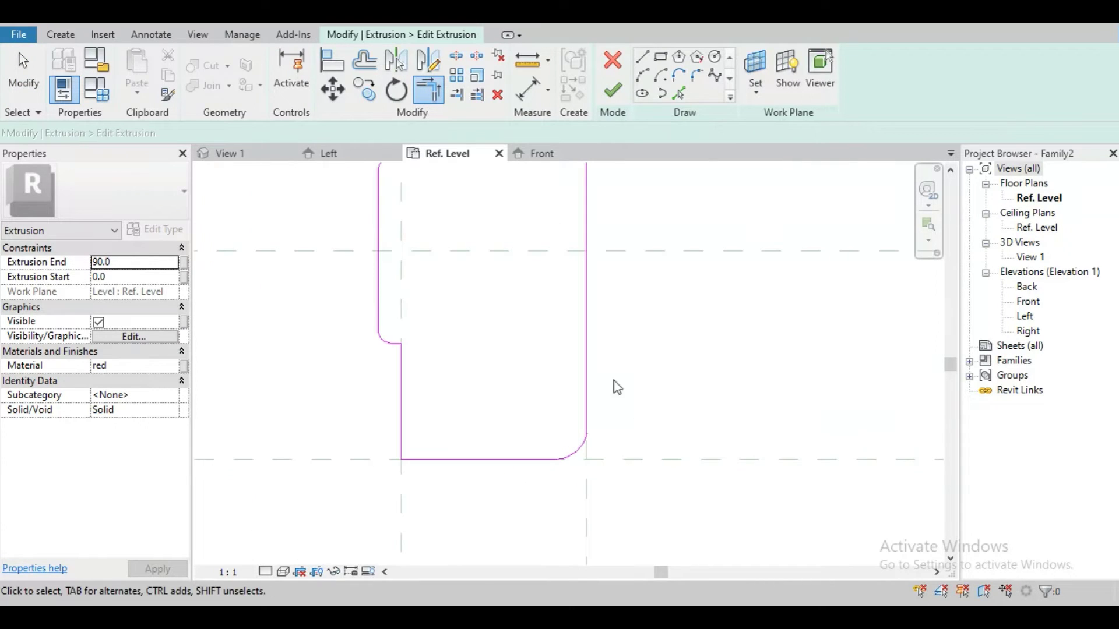
pyautogui.click(613, 92)
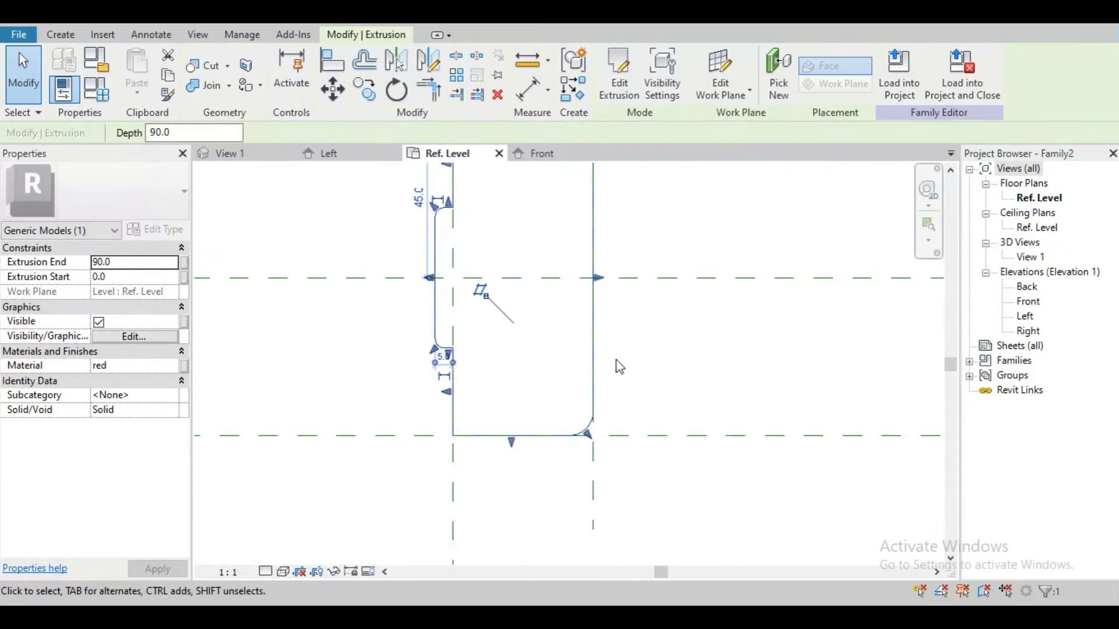
# Step: Inspect the rounded body by orbiting it in 3D with the views tiled, and compare it with the reference image mcp.png
pyautogui.scroll(-1, 616, 361)
pyautogui.click(621, 361)
pyautogui.press('t')
pyautogui.scroll(-1, 622, 385)
pyautogui.scroll(-5, 437, 448)
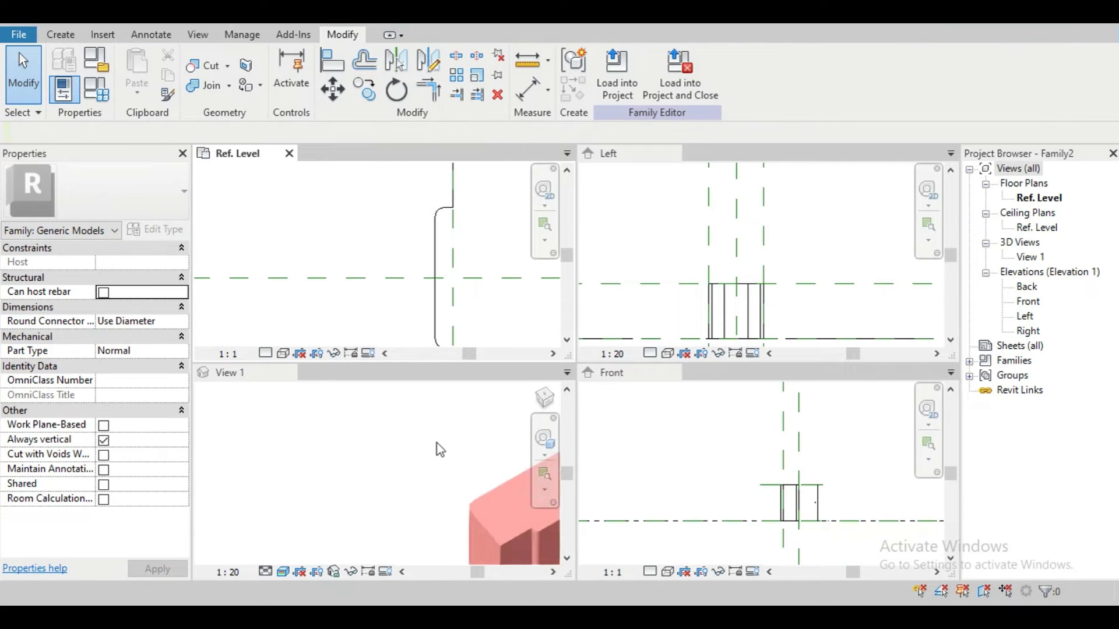
pyautogui.scroll(3, 412, 469)
pyautogui.click(326, 438)
pyautogui.scroll(-3, 328, 446)
pyautogui.keyDown('shift'); pyautogui.moveTo(334, 478); pyautogui.dragTo(466, 497, button='middle'); pyautogui.keyUp('shift')
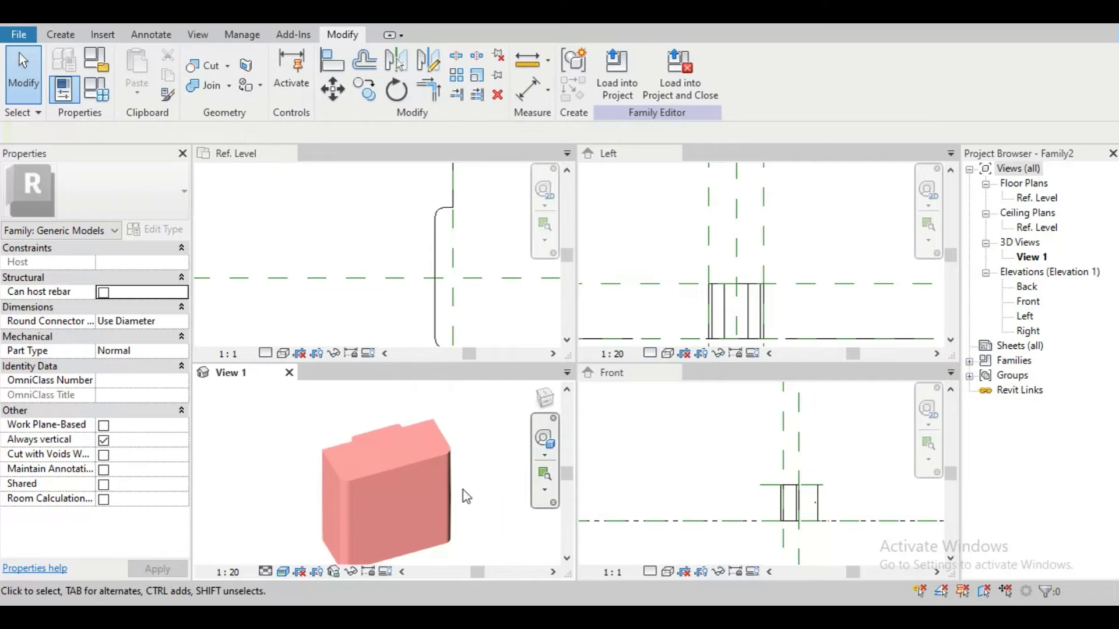
pyautogui.hotkey('alt', 'Tab')
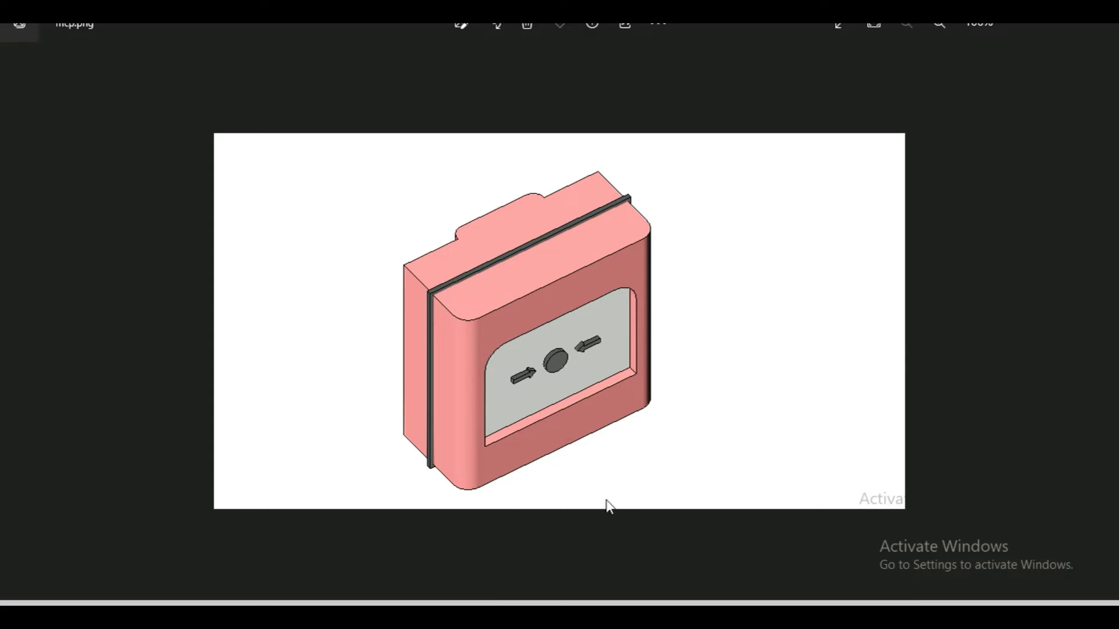
pyautogui.click(458, 605)
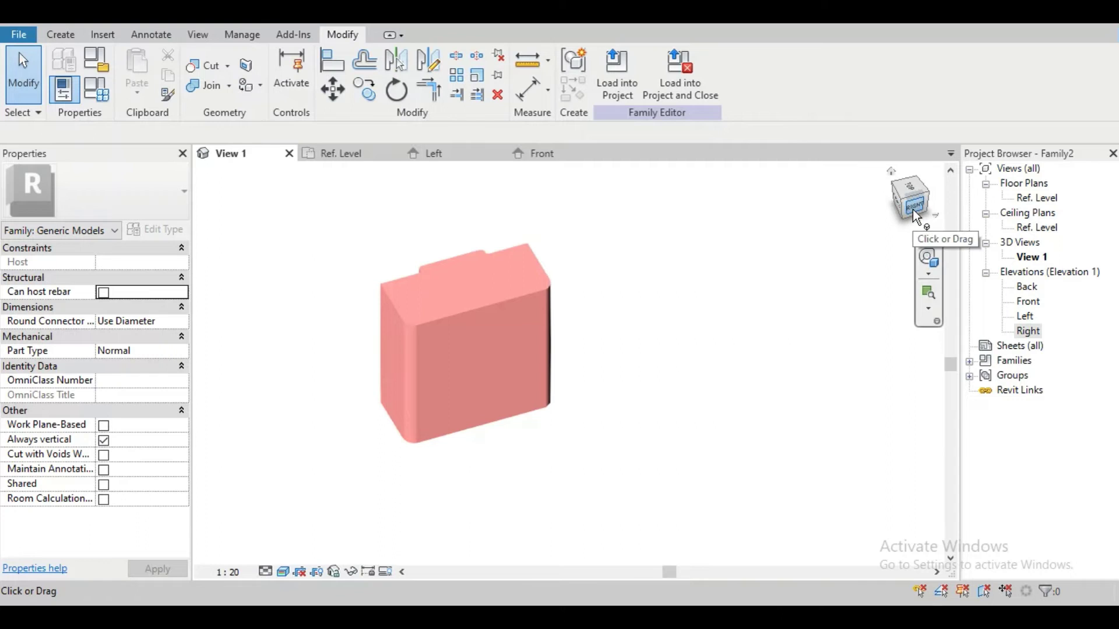
# Step: In the Right elevation, copy the horizontal reference plane at the body's top edge 20 mm downward
pyautogui.doubleClick(1028, 331)
pyautogui.scroll(3, 651, 523)
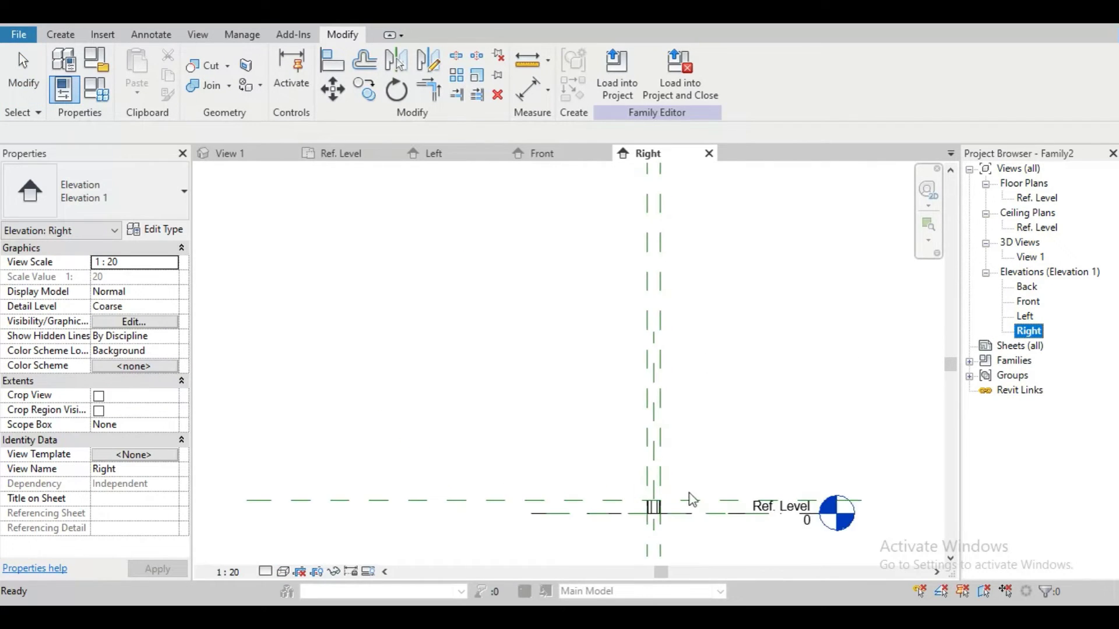
pyautogui.scroll(2, 625, 395)
pyautogui.moveTo(643, 450); pyautogui.dragTo(504, 249, button='middle')
pyautogui.scroll(2, 533, 345)
pyautogui.moveTo(533, 345); pyautogui.dragTo(512, 232, button='middle')
pyautogui.scroll(2, 500, 342)
pyautogui.scroll(1, 513, 333)
pyautogui.scroll(-2, 530, 337)
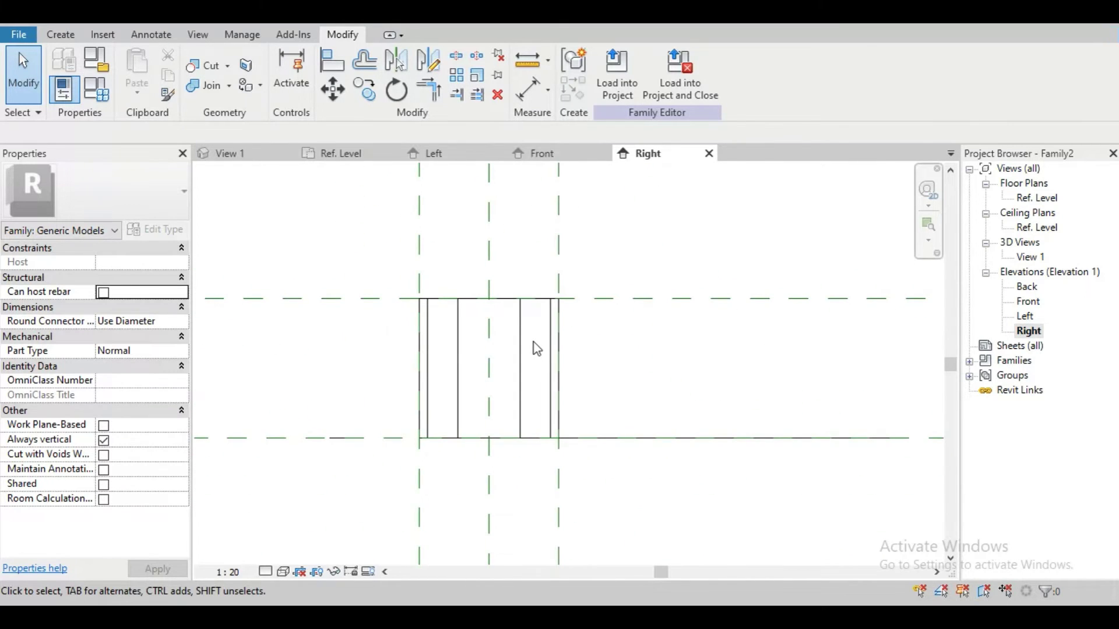
pyautogui.scroll(1, 533, 345)
pyautogui.moveTo(611, 367); pyautogui.dragTo(630, 398, button='middle')
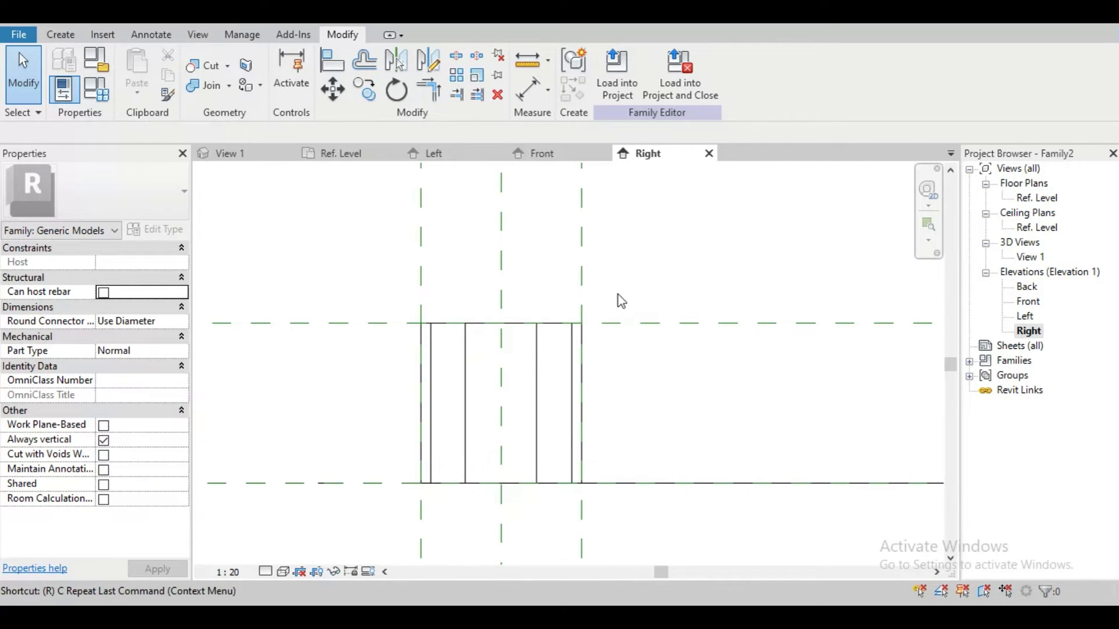
pyautogui.scroll(-1, 651, 302)
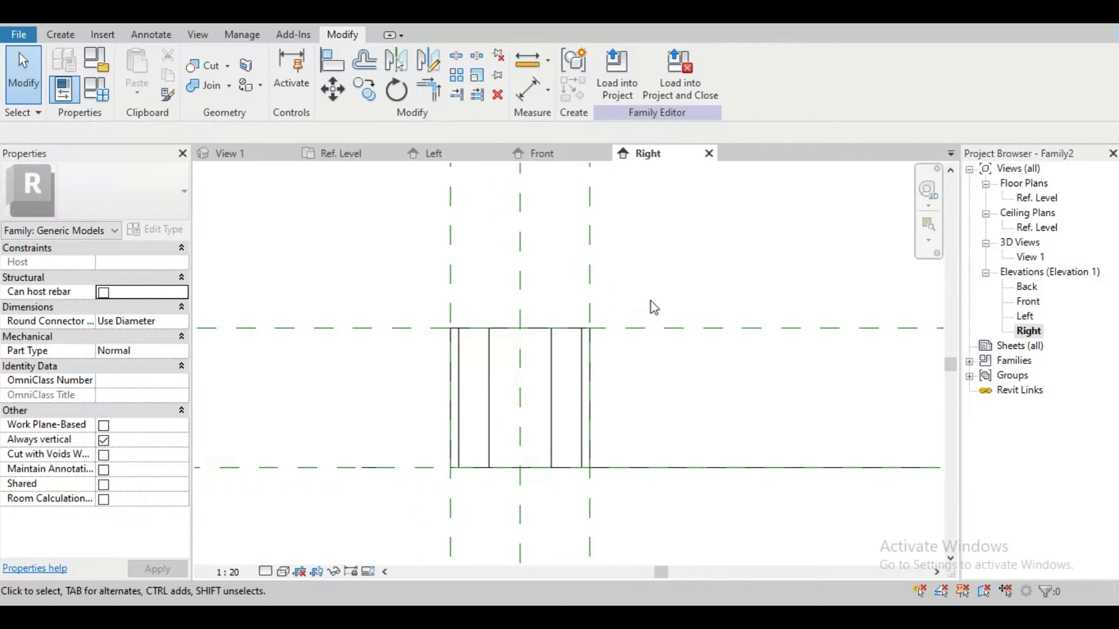
pyautogui.click(657, 329)
pyautogui.press('c')
pyautogui.press('o')
pyautogui.click(654, 355)
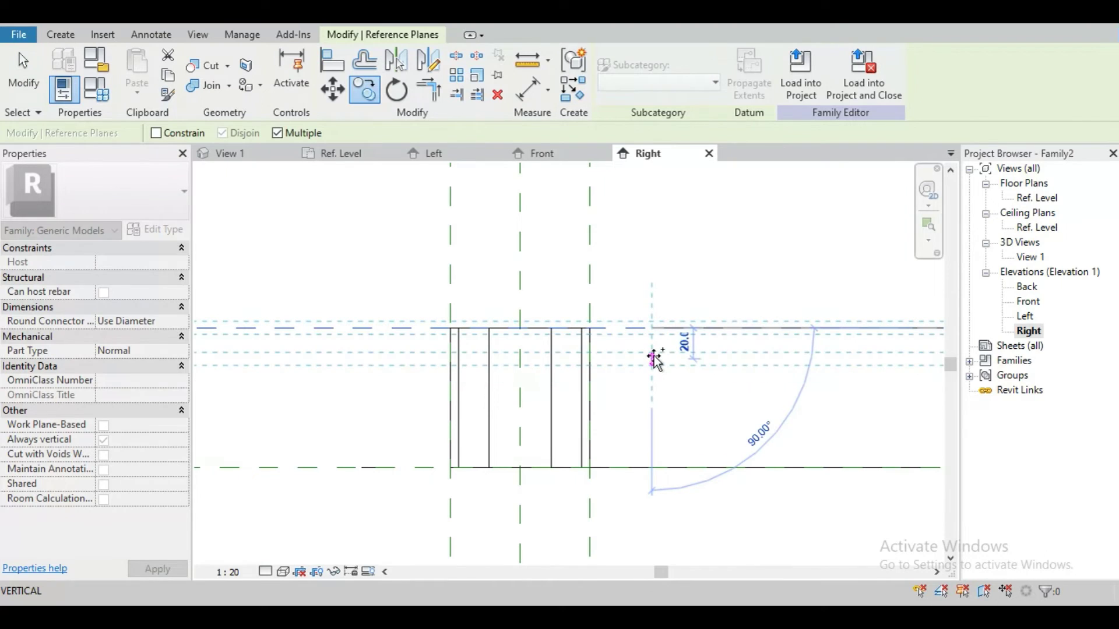
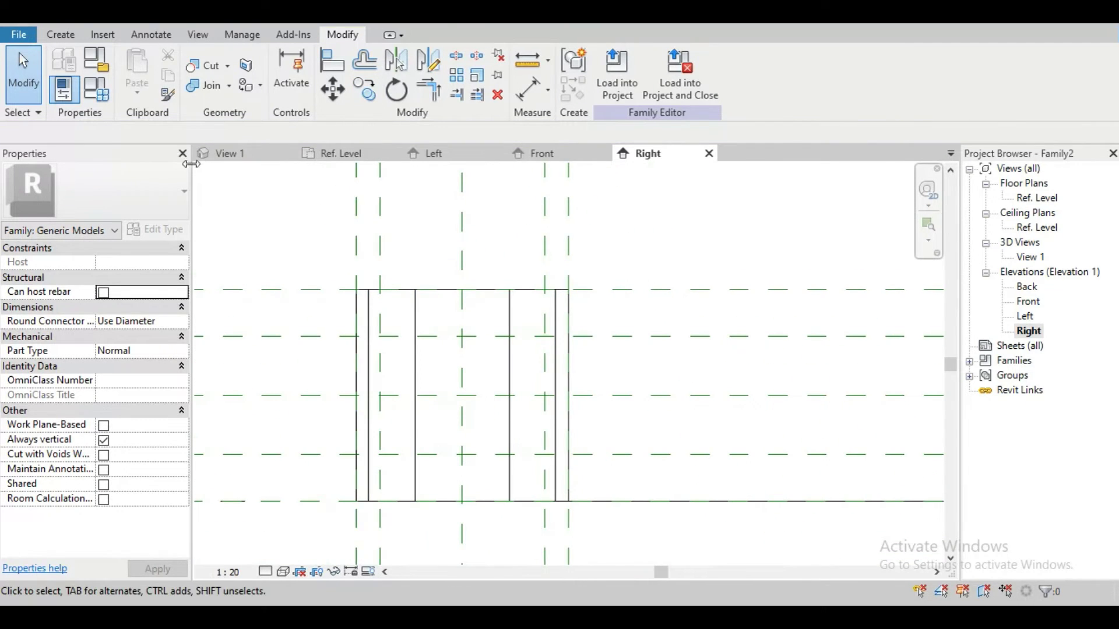
# Step: Start a void extrusion and sketch a rectangle between the inner reference planes on the body's face
pyautogui.click(62, 36)
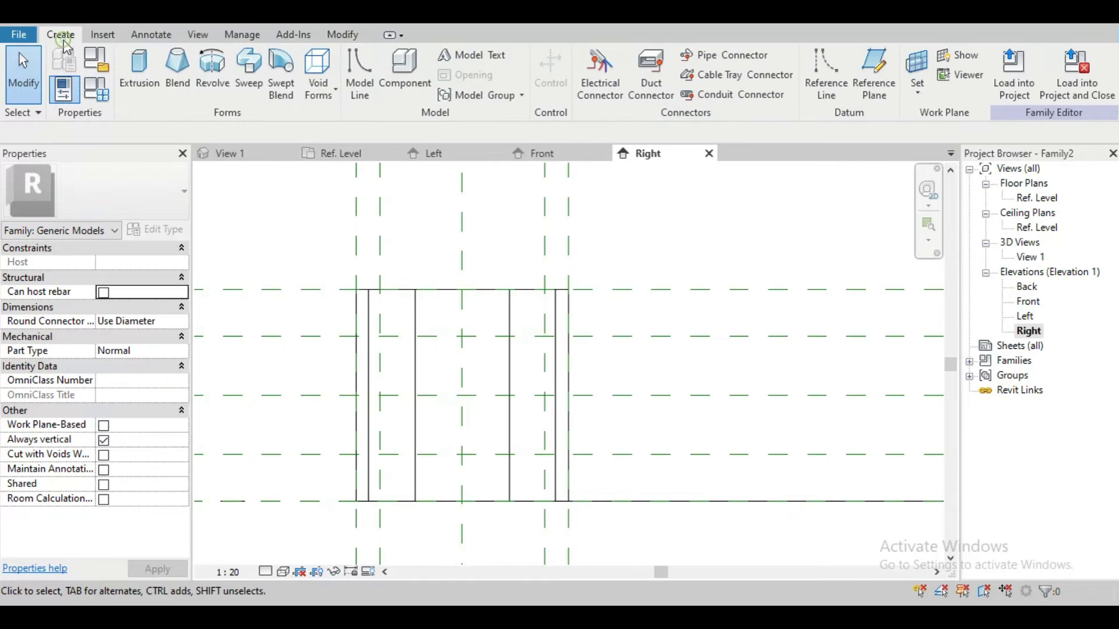
pyautogui.click(332, 104)
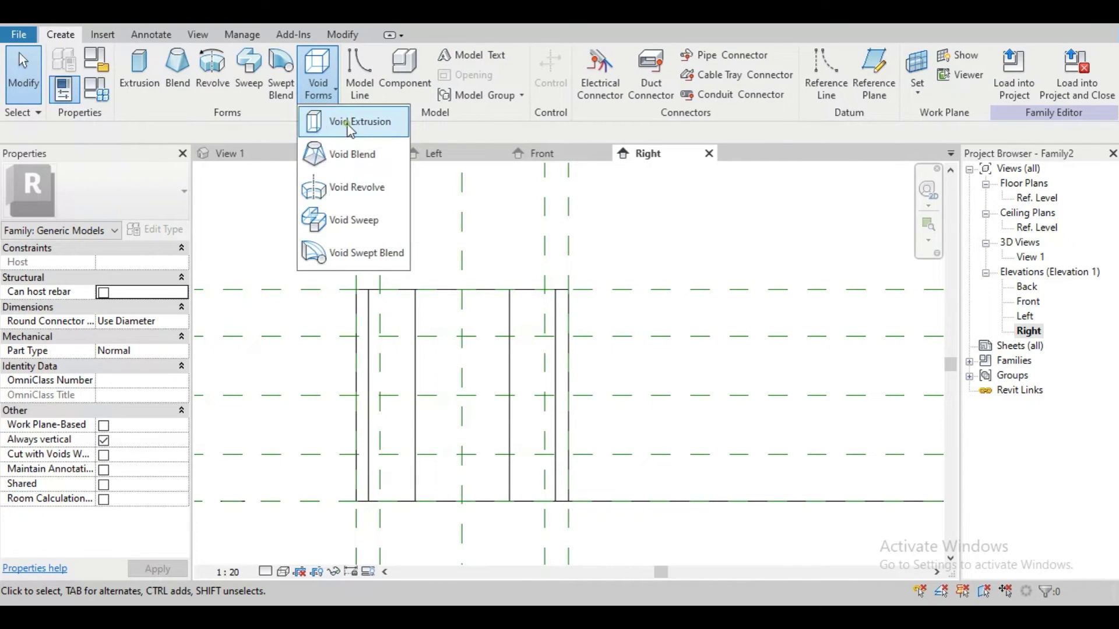
pyautogui.click(345, 121)
pyautogui.click(660, 56)
pyautogui.scroll(3, 382, 400)
pyautogui.click(375, 300)
pyautogui.moveTo(561, 451); pyautogui.dragTo(515, 323, button='middle')
pyautogui.scroll(-2, 527, 345)
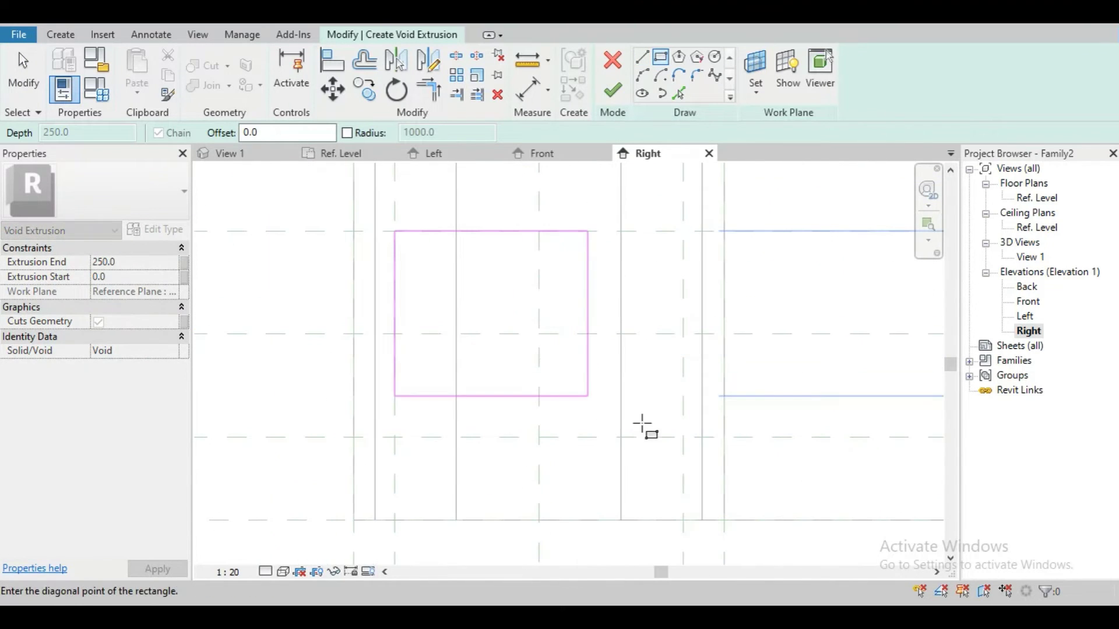
pyautogui.click(690, 437)
pyautogui.press('Escape')
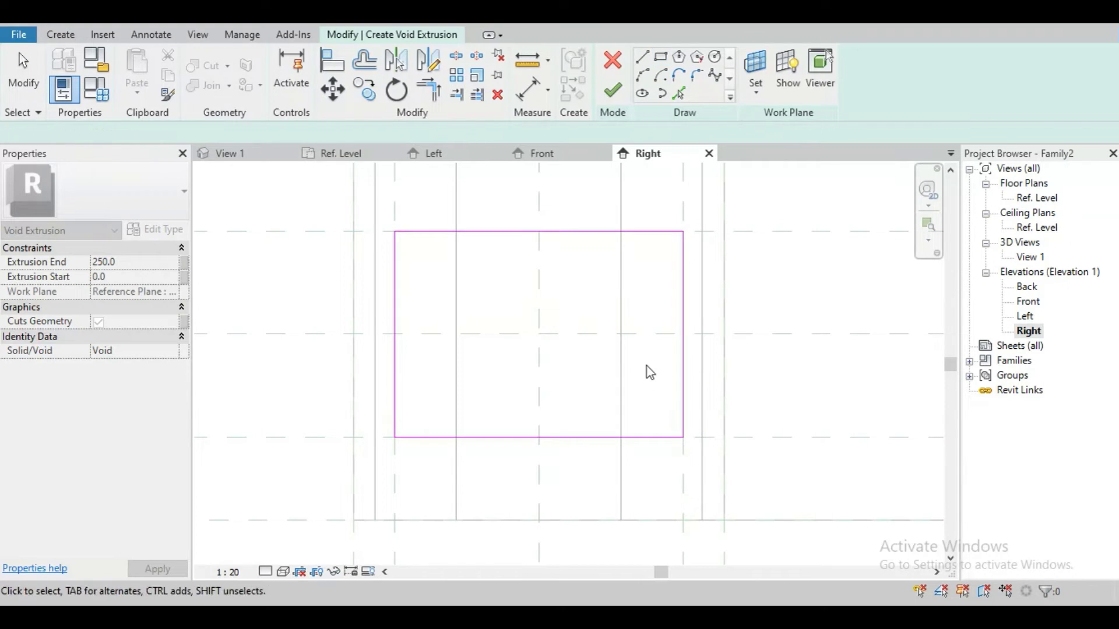
# Step: Draw an arc of about 5 mm radius across the upper-left corner of the void's rectangle sketch
pyautogui.moveTo(646, 285); pyautogui.dragTo(660, 319, button='middle')
pyautogui.scroll(1, 618, 314)
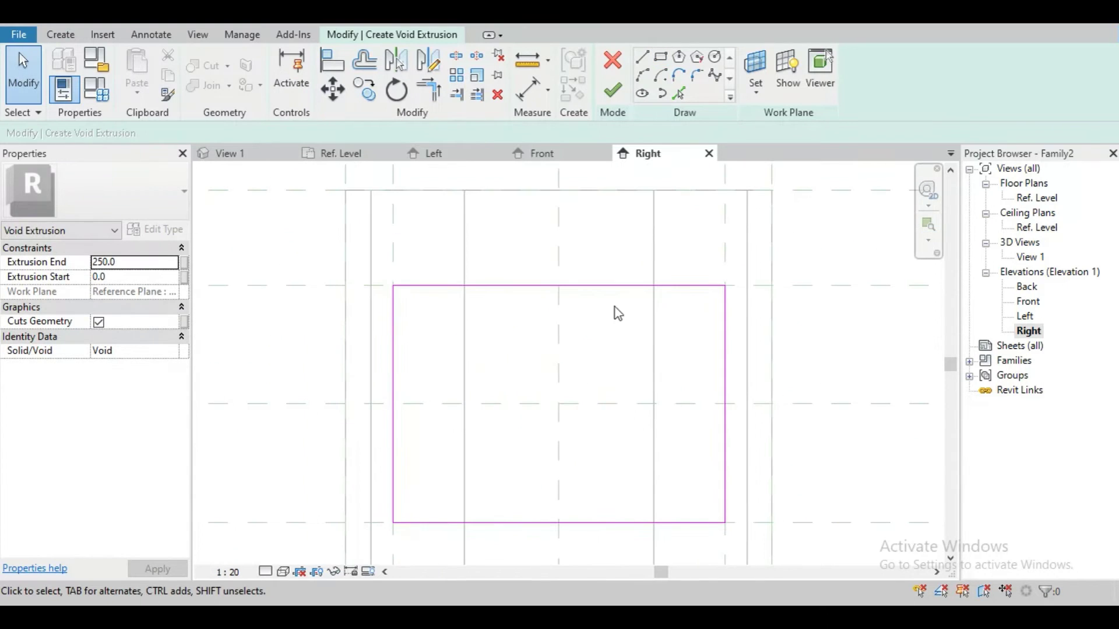
pyautogui.click(642, 81)
pyautogui.scroll(2, 425, 300)
pyautogui.click(361, 308)
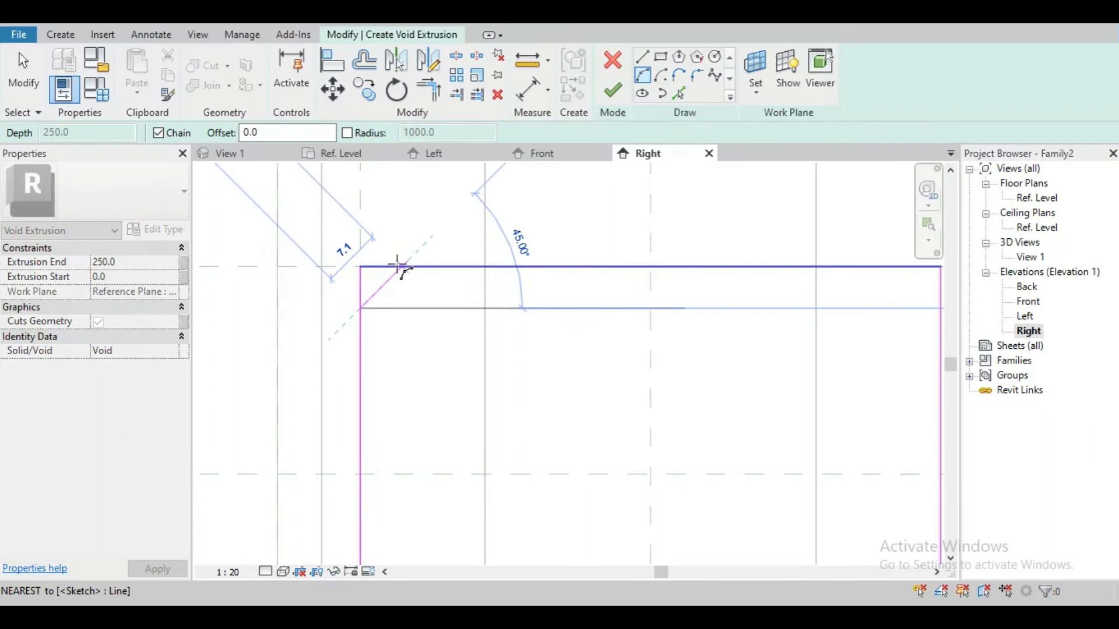
pyautogui.click(376, 268)
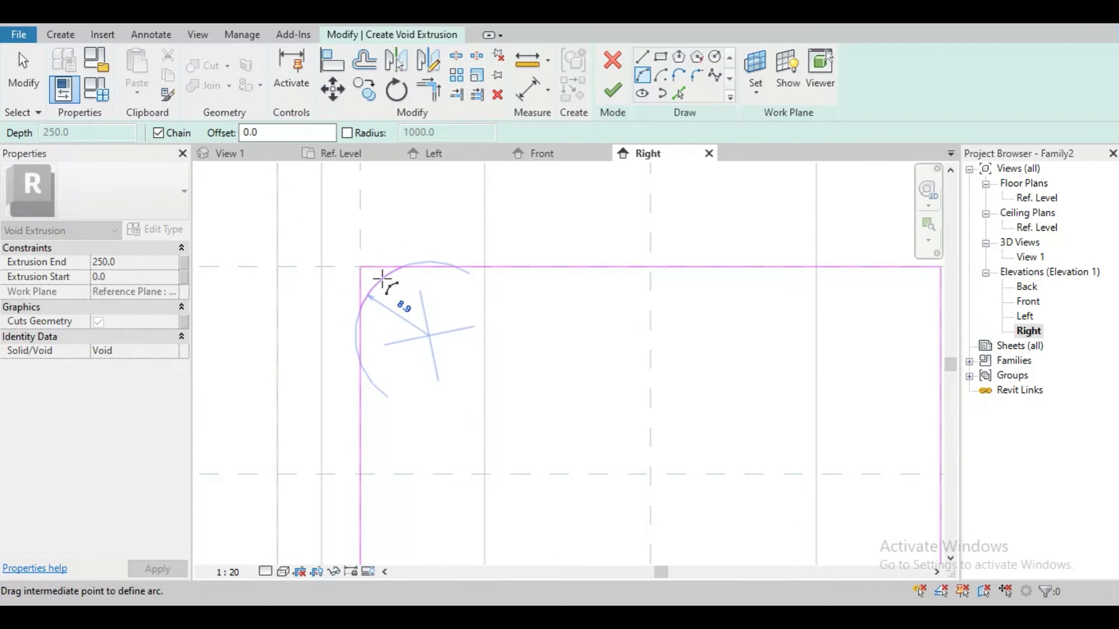
pyautogui.scroll(2, 382, 280)
pyautogui.click(373, 280)
pyautogui.press('Escape')
pyautogui.press('Escape')
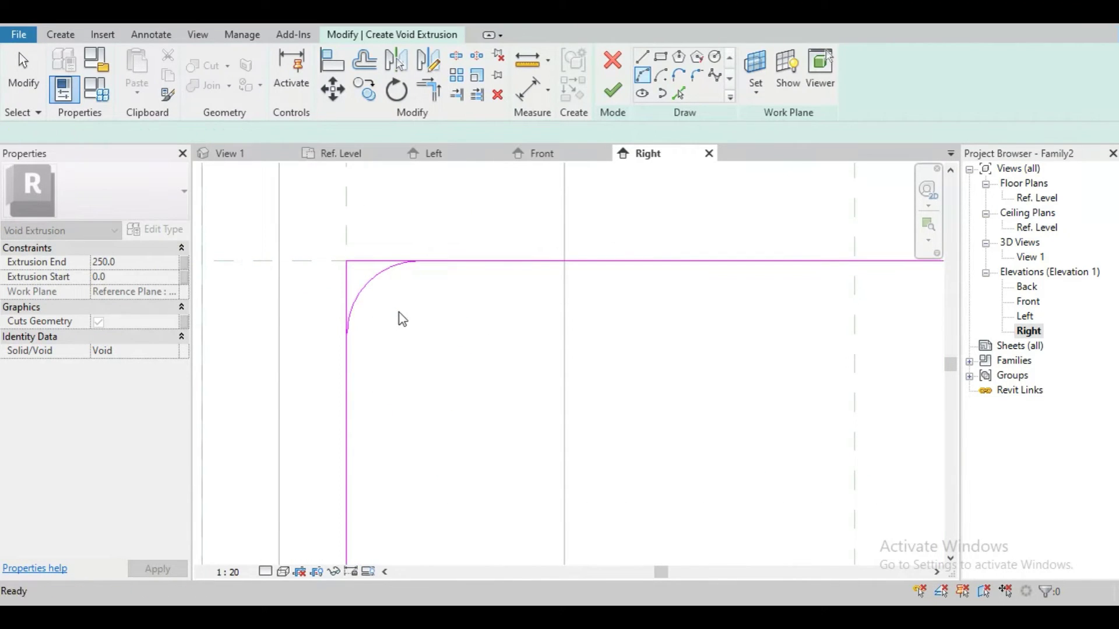
# Step: Trim the void rectangle's top and left lines to the upper-left corner arc
pyautogui.scroll(1, 415, 312)
pyautogui.press('t')
pyautogui.press('r')
pyautogui.click(459, 254)
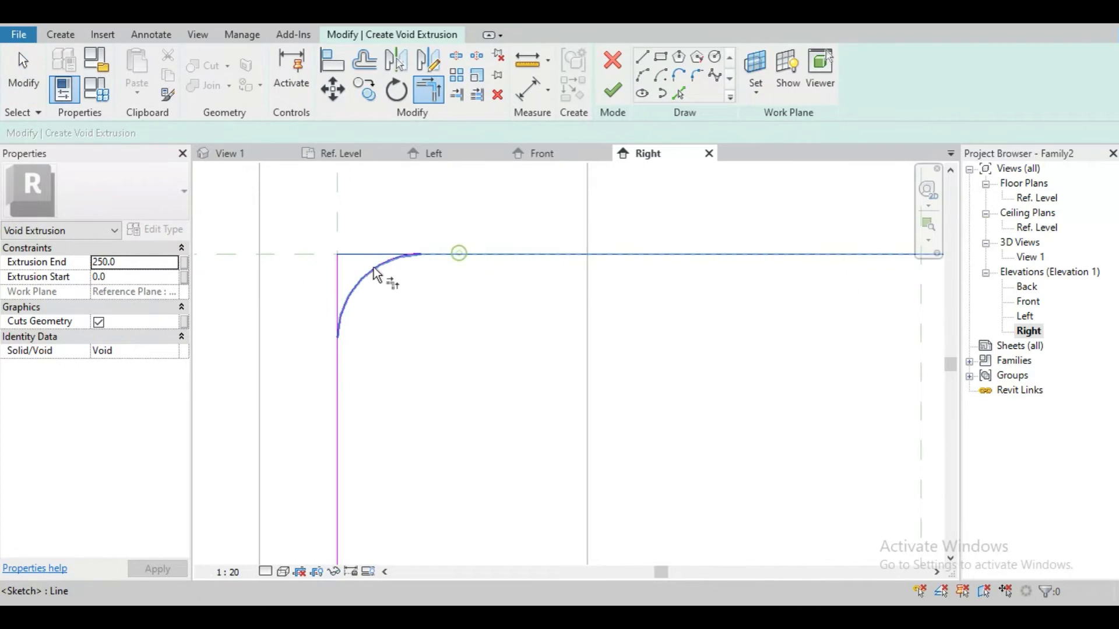
pyautogui.click(356, 316)
pyautogui.scroll(-2, 420, 317)
pyautogui.press('Escape')
# Step: Mirror the upper-left corner arc about the vertical centre reference plane onto the rectangle's upper-right corner
pyautogui.click(380, 302)
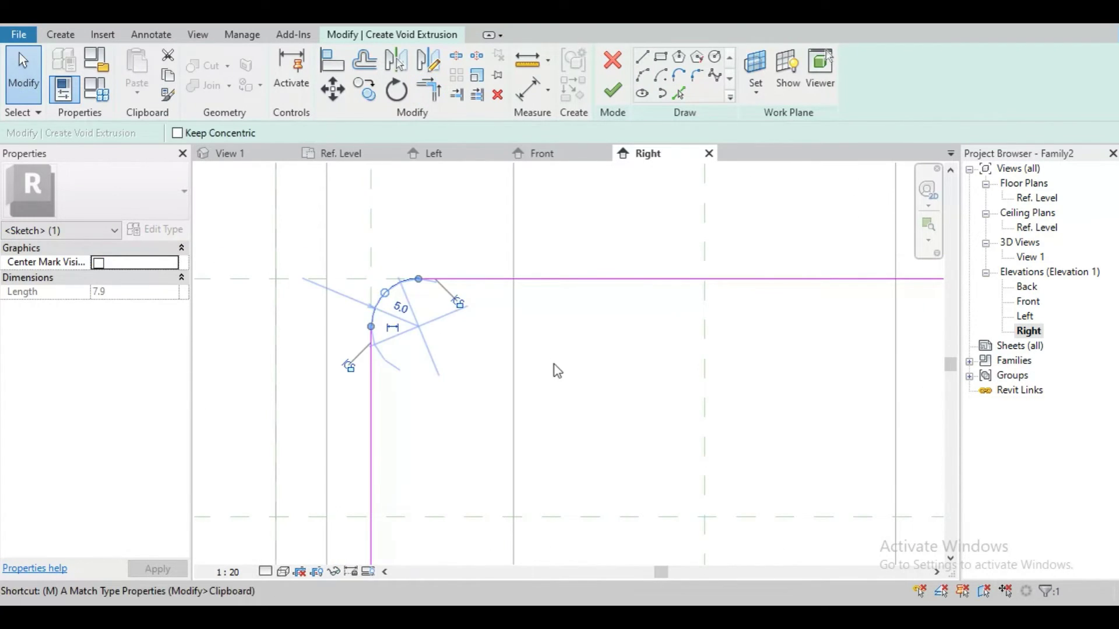
pyautogui.scroll(-2, 567, 392)
pyautogui.press('Escape')
pyautogui.click(453, 326)
pyautogui.press('m')
pyautogui.click(655, 417)
pyautogui.moveTo(745, 420); pyautogui.dragTo(617, 391, button='middle')
pyautogui.press('Escape')
# Step: Trim the void rectangle's top and right lines to the mirrored upper-right arc
pyautogui.scroll(3, 732, 345)
pyautogui.moveTo(752, 334); pyautogui.dragTo(711, 395, button='middle')
pyautogui.press('t')
pyautogui.press('r')
pyautogui.click(728, 402)
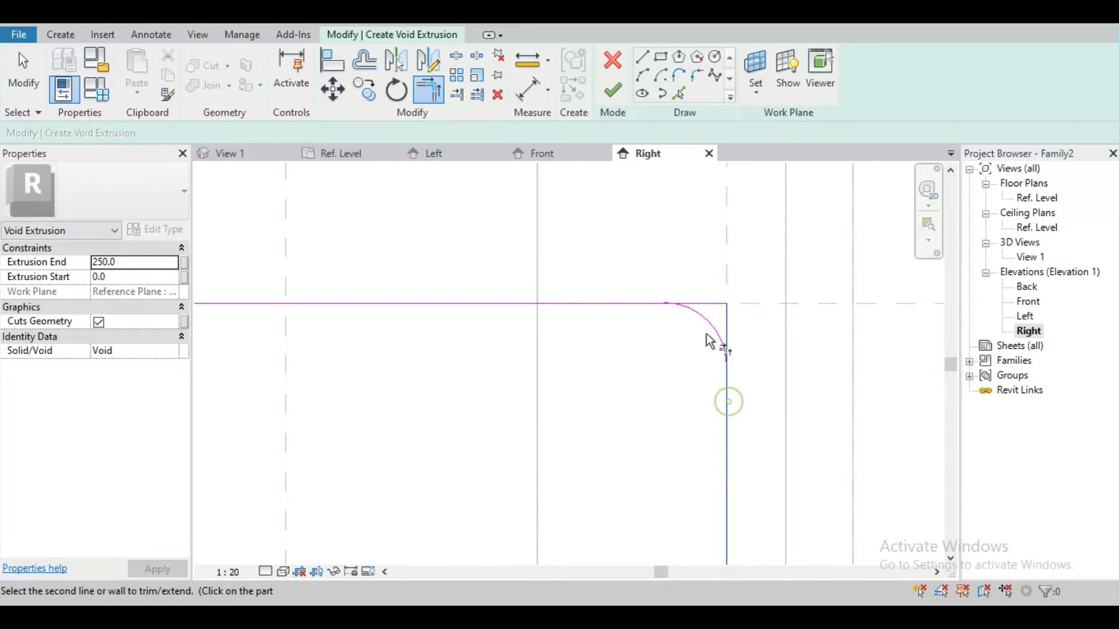
pyautogui.click(626, 304)
pyautogui.scroll(-3, 687, 374)
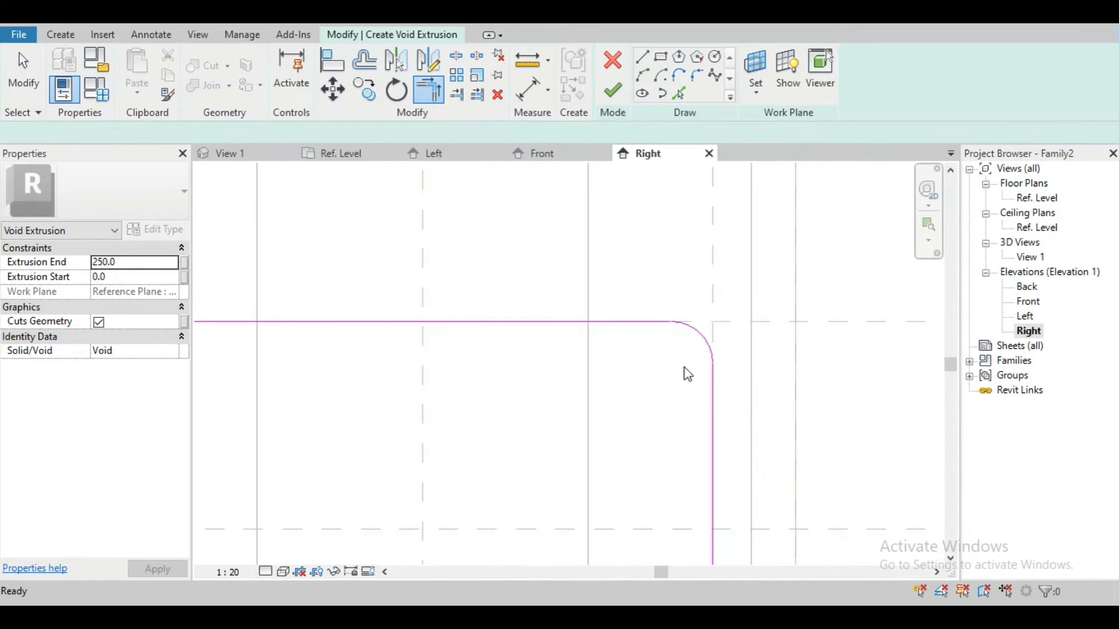
pyautogui.press('Escape')
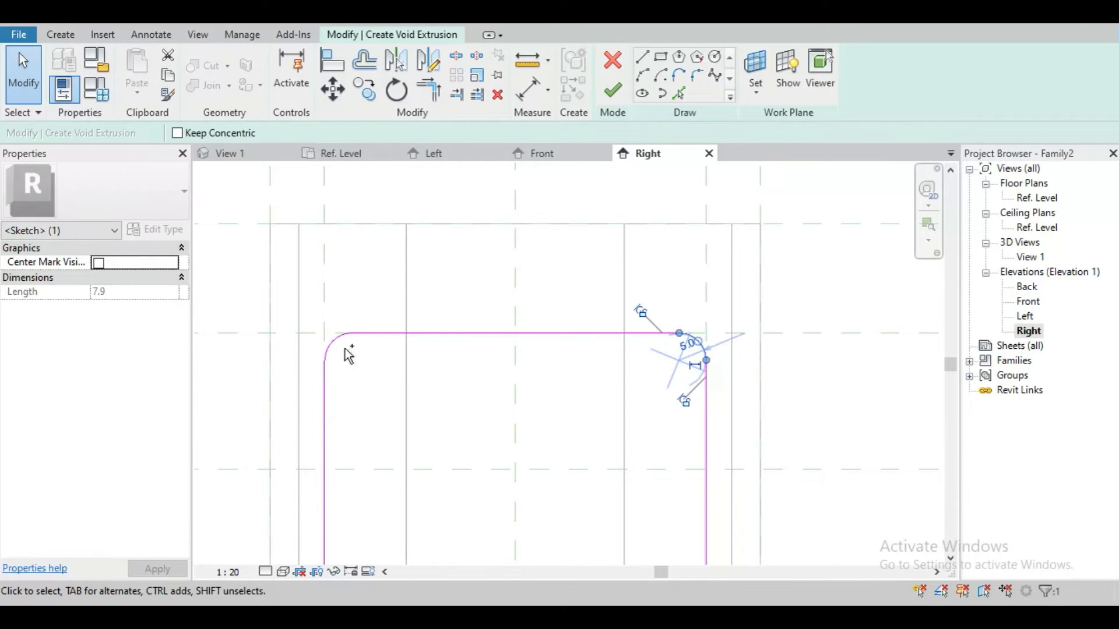
# Step: Mirror the upper-left corner arc about the horizontal centre reference plane onto the rectangle's lower-left corner
pyautogui.click(332, 352)
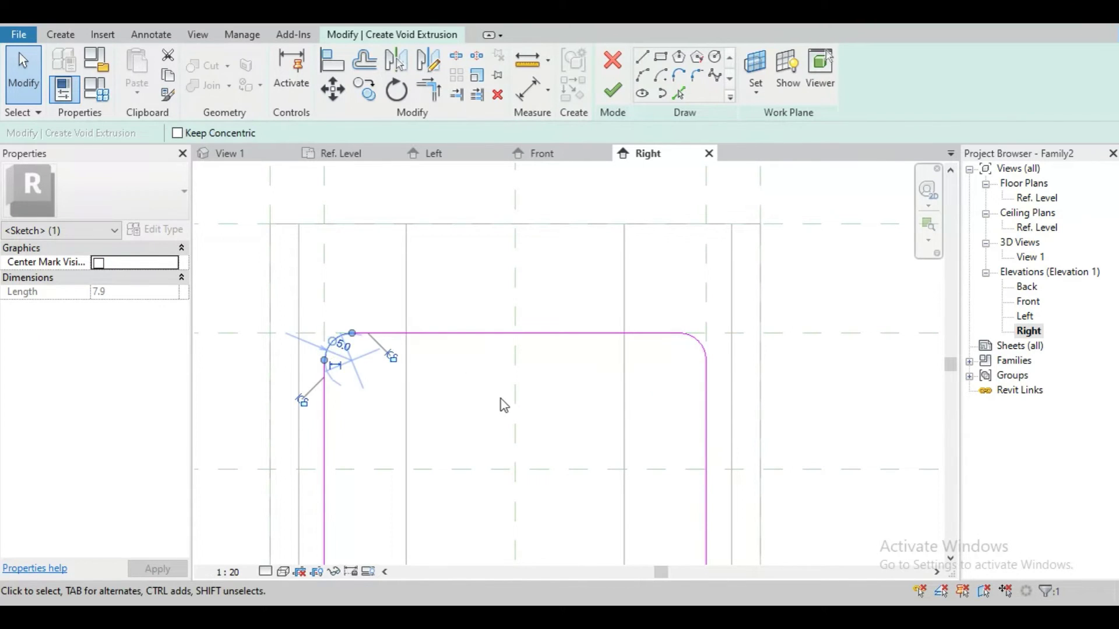
pyautogui.press('m')
pyautogui.press('m')
pyautogui.scroll(-2, 546, 426)
pyautogui.moveTo(474, 528); pyautogui.dragTo(485, 456, button='middle')
pyautogui.scroll(5, 482, 456)
pyautogui.click(410, 407)
pyautogui.moveTo(410, 398); pyautogui.dragTo(432, 394, button='middle')
# Step: Trim the void rectangle's left and bottom lines to the lower-left arc
pyautogui.press('t')
pyautogui.press('r')
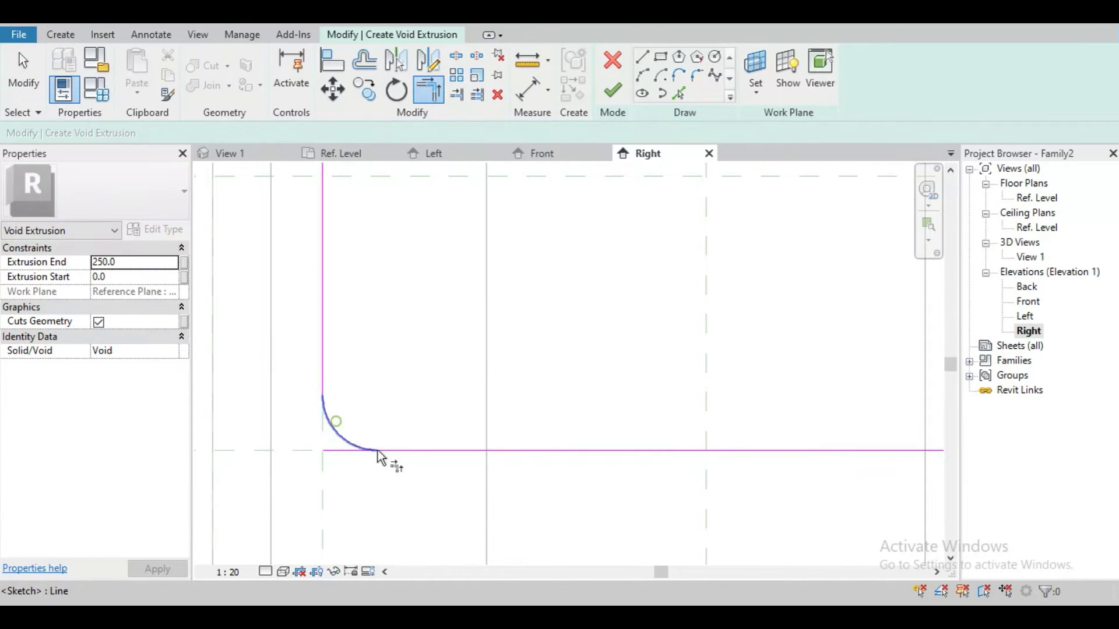
pyautogui.click(345, 440)
pyautogui.moveTo(345, 438); pyautogui.dragTo(319, 437, button='middle')
pyautogui.scroll(-3, 406, 442)
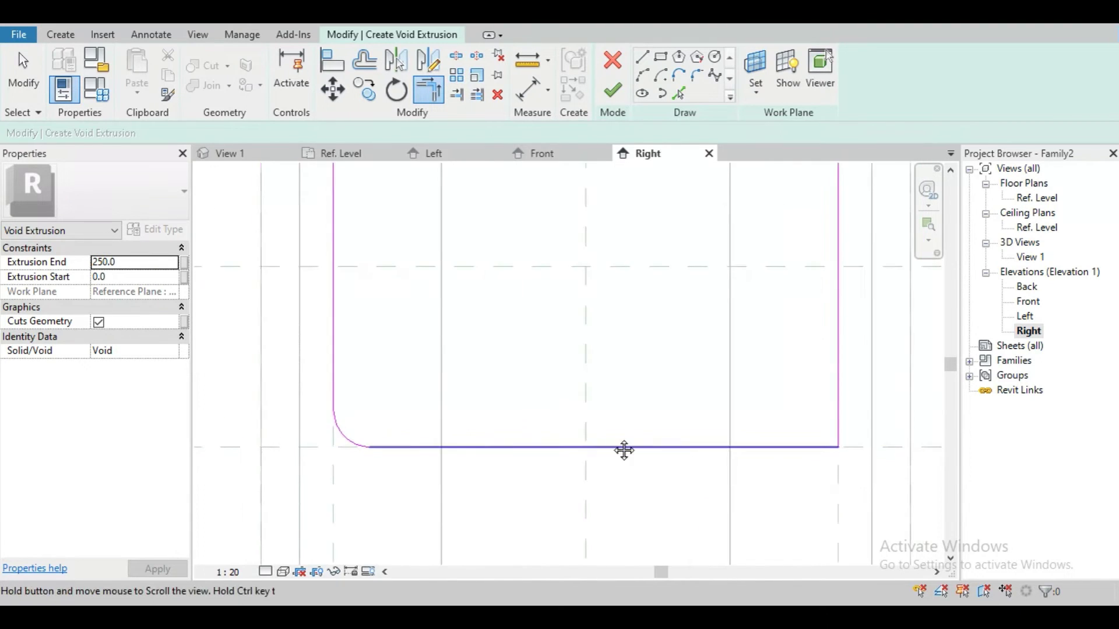
pyautogui.moveTo(624, 449); pyautogui.dragTo(459, 530, button='middle')
pyautogui.press('Escape')
# Step: Mirror the upper-right corner arc about the horizontal centre reference plane onto the rectangle's lower-right corner
pyautogui.scroll(1, 667, 541)
pyautogui.moveTo(667, 541); pyautogui.dragTo(659, 583, button='middle')
pyautogui.moveTo(665, 238)
pyautogui.mouseDown(button='middle')
pyautogui.moveTo(662, 337)
pyautogui.moveTo(654, 168)
pyautogui.mouseUp(button='middle')
pyautogui.click(652, 268)
pyautogui.press('m')
pyautogui.press('m')
pyautogui.click(603, 375)
pyautogui.scroll(-2, 605, 407)
pyautogui.moveTo(605, 364); pyautogui.dragTo(589, 238, button='middle')
pyautogui.scroll(4, 594, 340)
pyautogui.click(602, 390)
pyautogui.scroll(1, 605, 426)
pyautogui.moveTo(604, 427); pyautogui.dragTo(578, 351, button='middle')
# Step: Trim the void rectangle's right and bottom lines to the lower-right arc and finish the void extrusion sketch
pyautogui.press('t')
pyautogui.press('r')
pyautogui.click(635, 330)
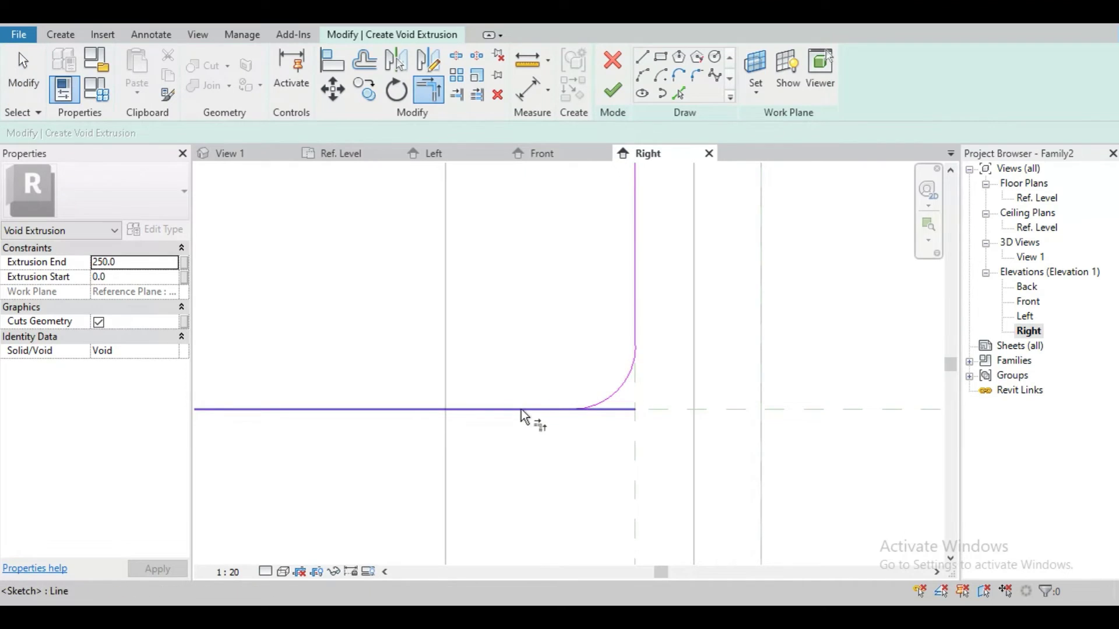
pyautogui.scroll(-2, 618, 362)
pyautogui.moveTo(617, 361)
pyautogui.mouseDown(button='middle')
pyautogui.moveTo(603, 408)
pyautogui.moveTo(605, 387)
pyautogui.moveTo(661, 384)
pyautogui.moveTo(684, 406)
pyautogui.moveTo(688, 386)
pyautogui.mouseUp(button='middle')
pyautogui.scroll(-2, 604, 366)
pyautogui.click(619, 94)
# Step: Tile the open views, orbit the 3D view to check the void, and close the Left elevation
pyautogui.scroll(-2, 598, 334)
pyautogui.scroll(1, 637, 373)
pyautogui.press('w')
pyautogui.press('t')
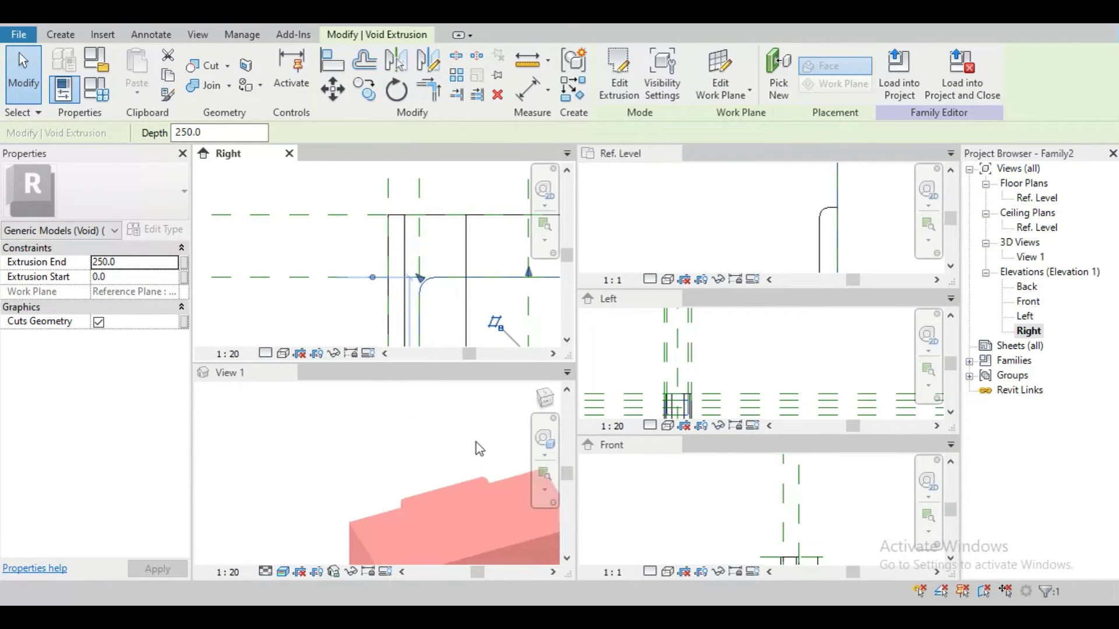
pyautogui.scroll(-5, 357, 408)
pyautogui.keyDown('shift'); pyautogui.moveTo(376, 463); pyautogui.dragTo(442, 421, button='middle'); pyautogui.keyUp('shift')
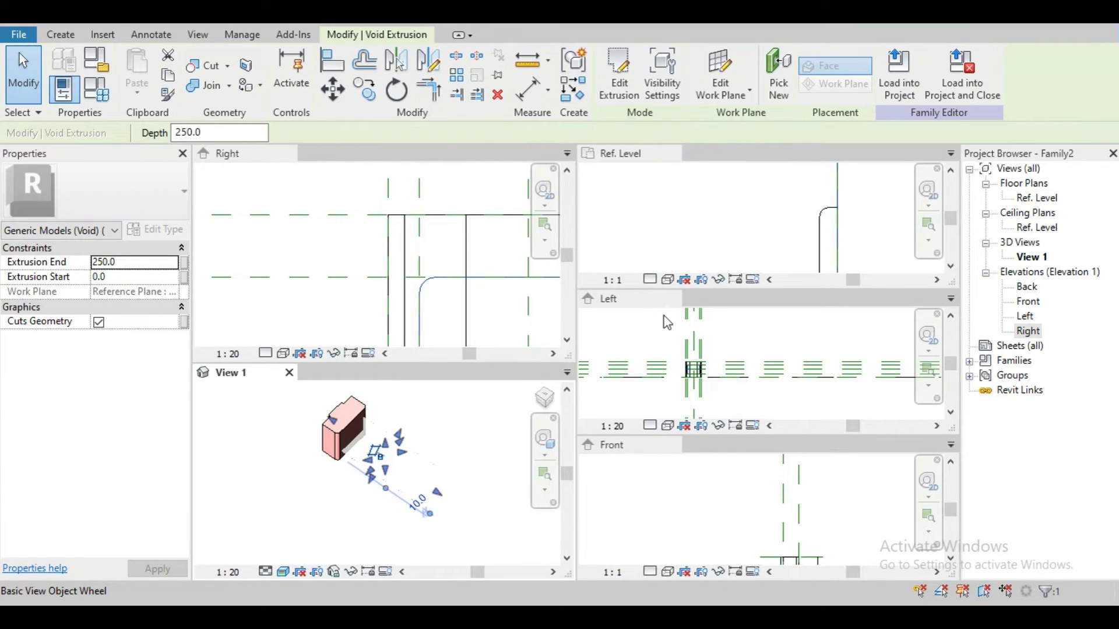
pyautogui.press('Escape')
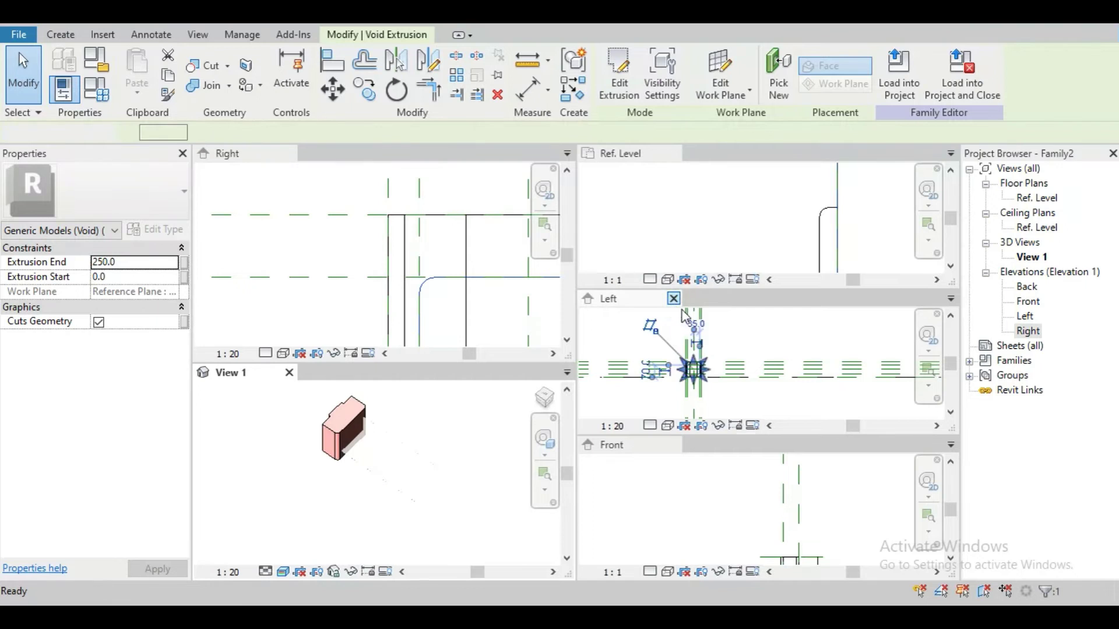
pyautogui.click(673, 298)
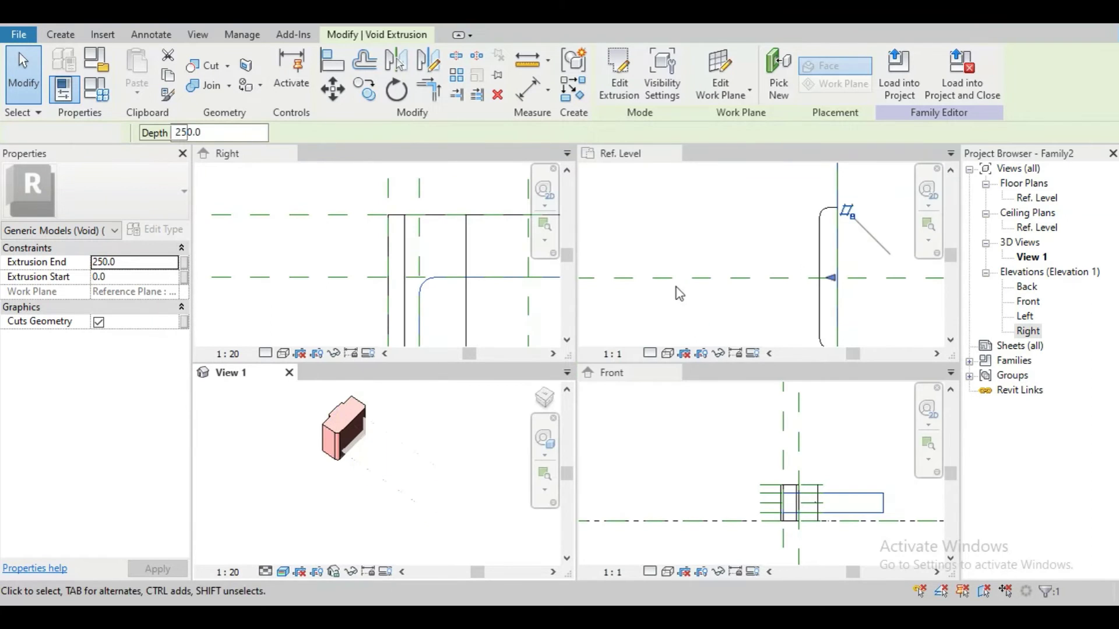
# Step: In the Ref. Level plan, shorten the void by its end grips to start at 22.7 mm and end at about 34.4 mm
pyautogui.scroll(-5, 676, 268)
pyautogui.moveTo(731, 289); pyautogui.dragTo(735, 294, button='middle')
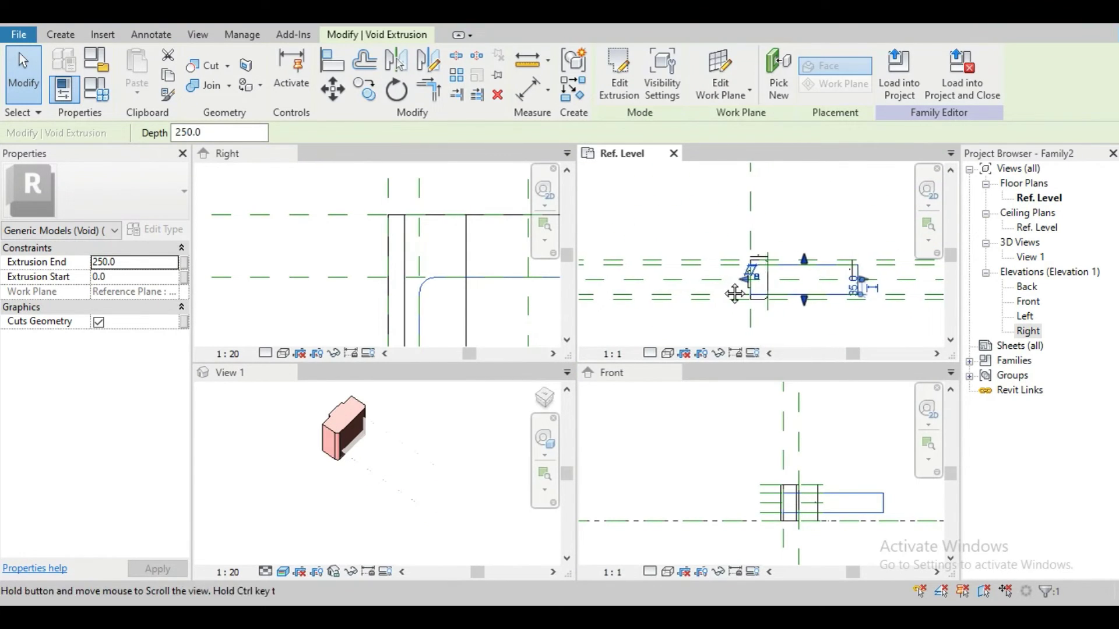
pyautogui.scroll(5, 842, 293)
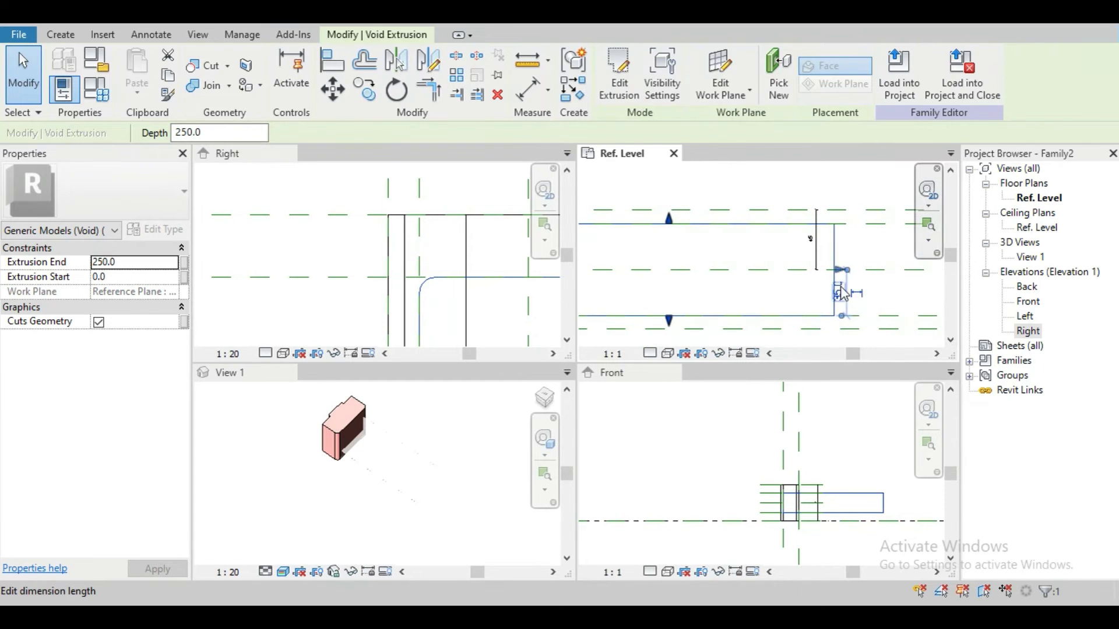
pyautogui.moveTo(840, 274); pyautogui.dragTo(716, 280)
pyautogui.moveTo(729, 288); pyautogui.dragTo(895, 282, button='middle')
pyautogui.moveTo(873, 269); pyautogui.dragTo(712, 278)
pyautogui.scroll(3, 712, 278)
pyautogui.moveTo(630, 259); pyautogui.dragTo(656, 277, button='middle')
pyautogui.moveTo(643, 263); pyautogui.dragTo(732, 272)
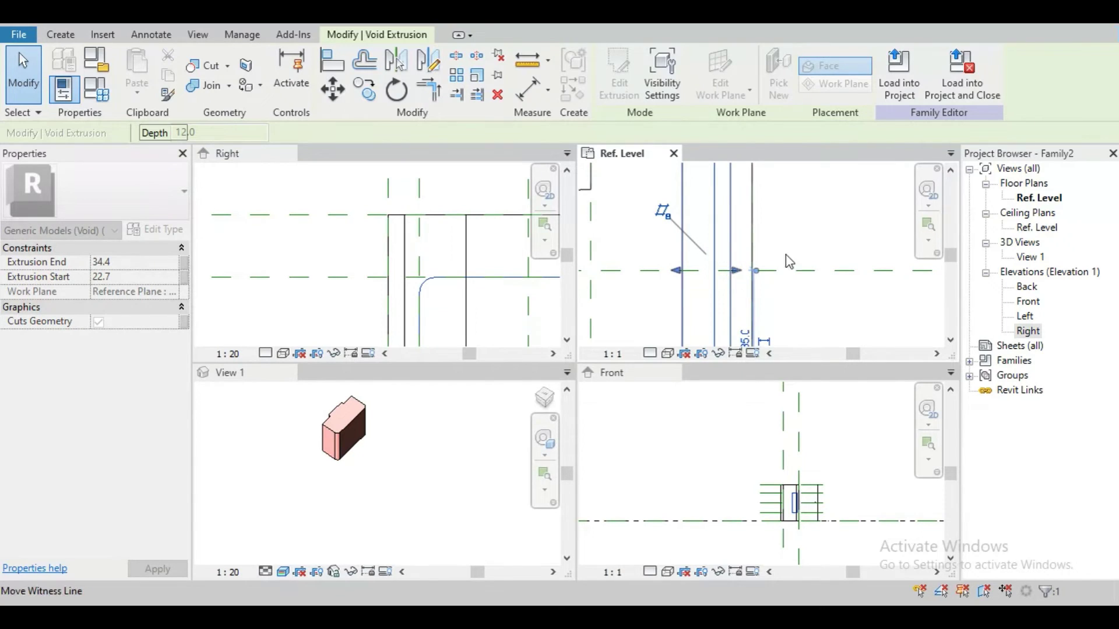
pyautogui.click(799, 239)
# Step: In the Ref. Level plan, extend the void's outer end to the body's front face, setting its extrusion end to 40 mm
pyautogui.scroll(-2, 760, 263)
pyautogui.click(401, 461)
pyautogui.scroll(2, 379, 457)
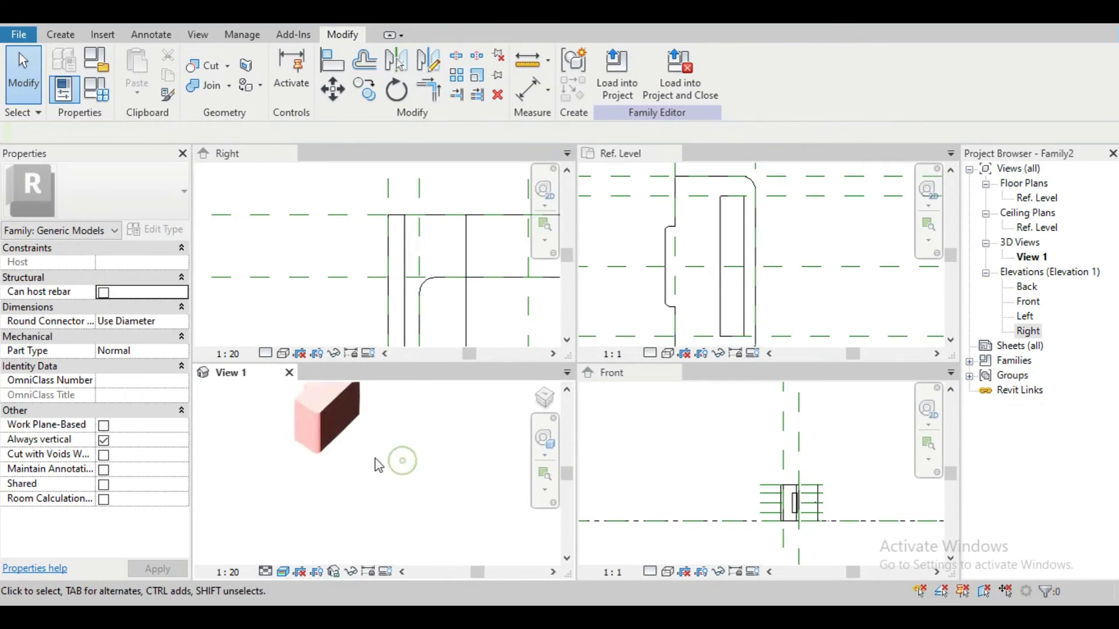
pyautogui.moveTo(367, 444); pyautogui.dragTo(403, 514, button='middle')
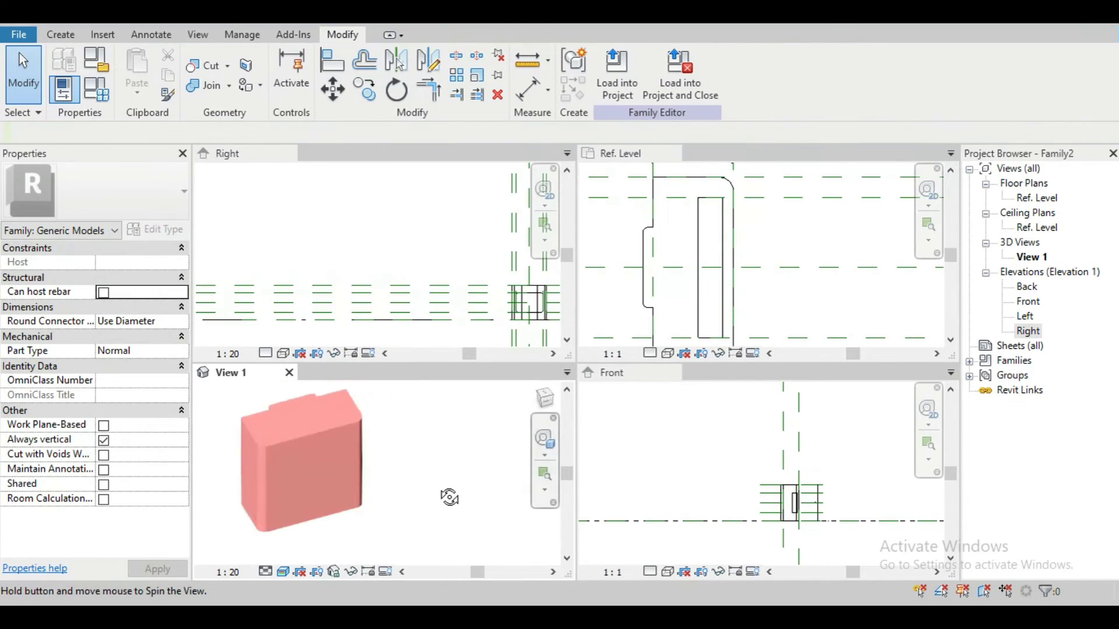
pyautogui.keyDown('shift'); pyautogui.moveTo(449, 498); pyautogui.dragTo(498, 412, button='middle'); pyautogui.keyUp('shift')
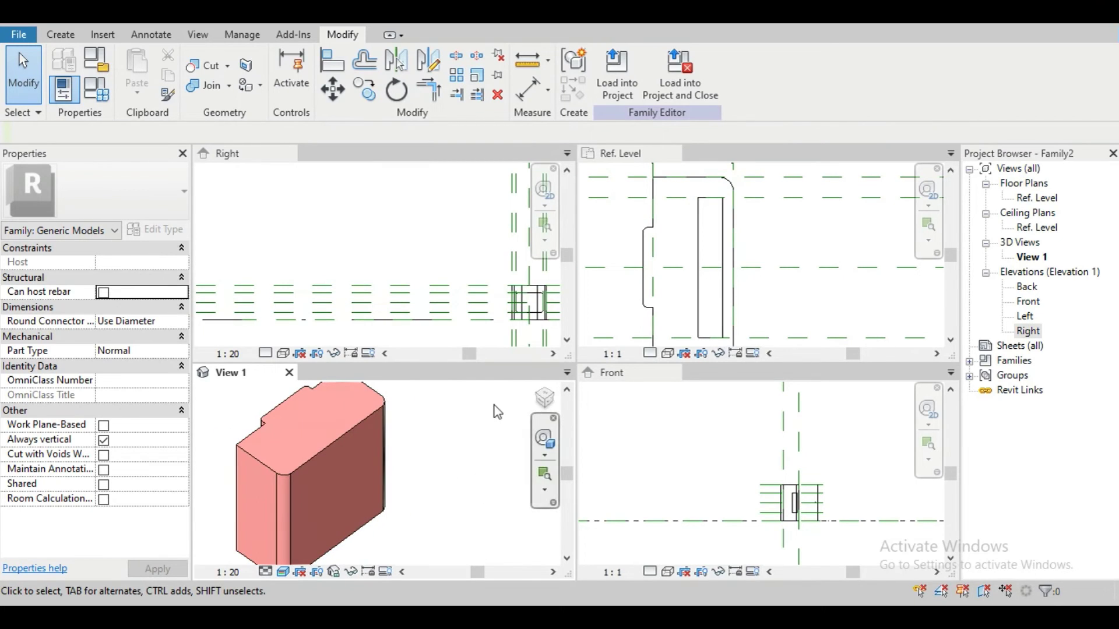
pyautogui.click(721, 263)
pyautogui.scroll(2, 725, 287)
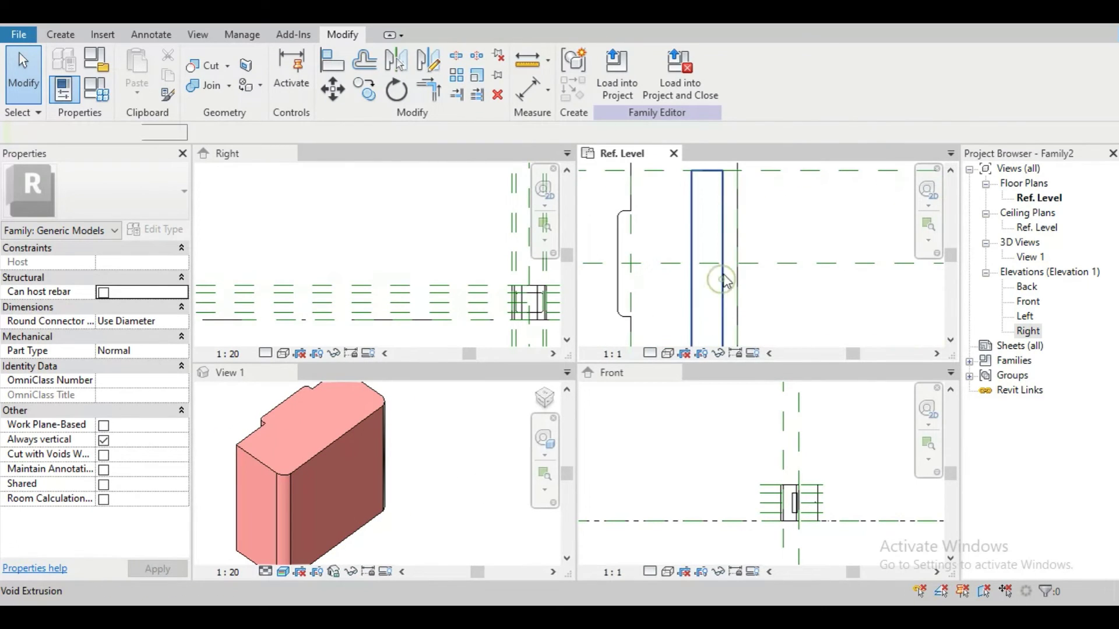
pyautogui.click(723, 278)
pyautogui.moveTo(728, 265); pyautogui.dragTo(738, 263)
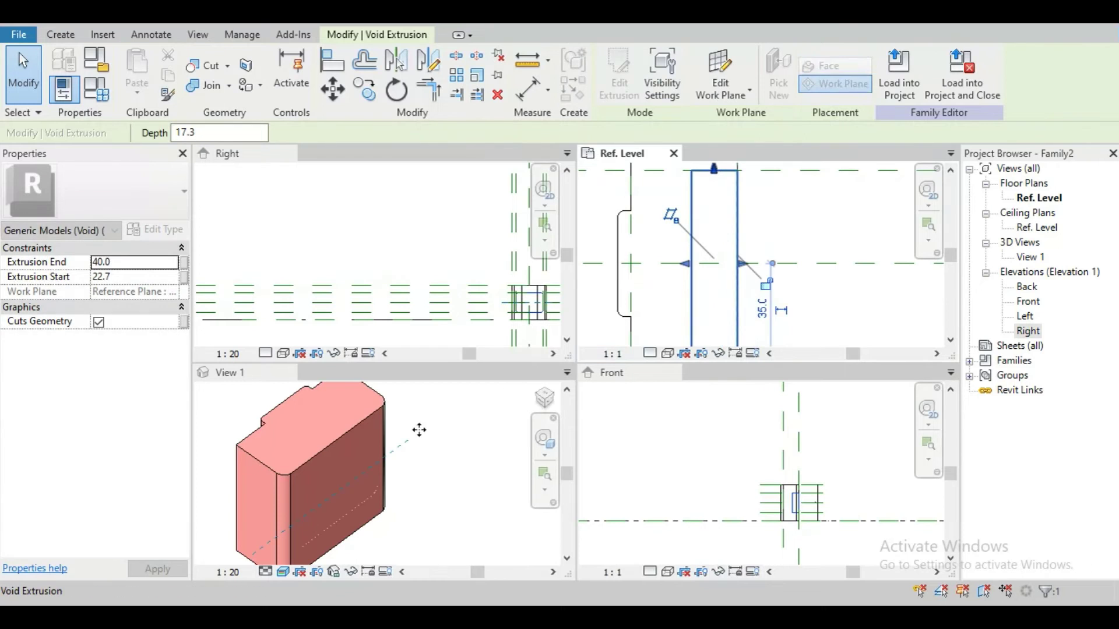
# Step: Inspect the rounded recess cut into the body's face by orbiting the 3D view
pyautogui.click(413, 483)
pyautogui.click(416, 495)
pyautogui.scroll(2, 398, 480)
pyautogui.moveTo(399, 480); pyautogui.dragTo(416, 527, button='middle')
pyautogui.scroll(-3, 401, 449)
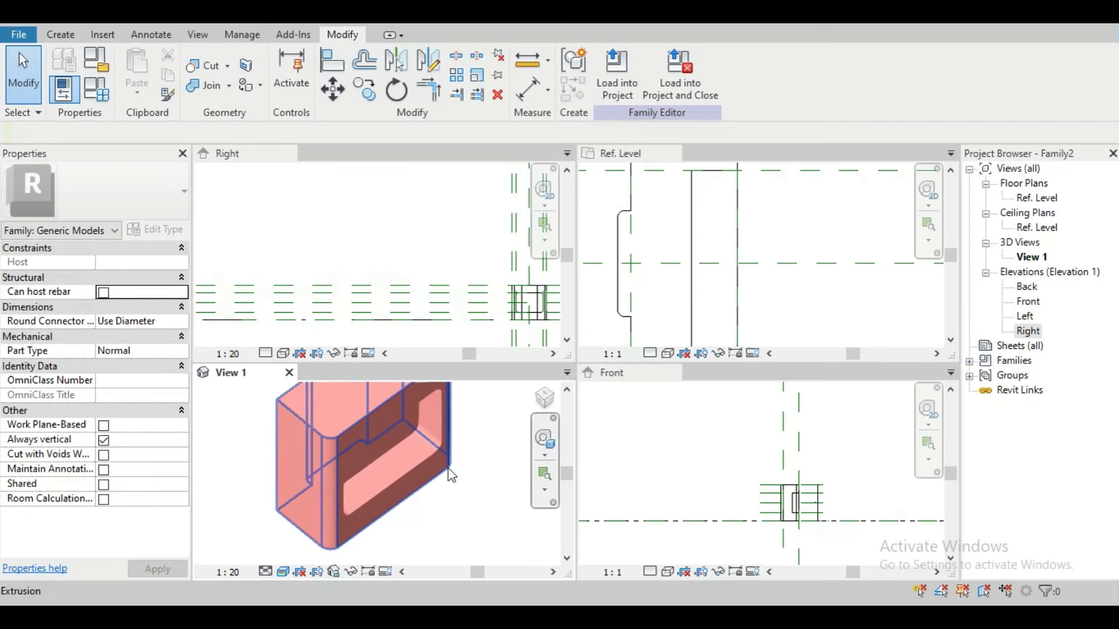
pyautogui.keyDown('shift'); pyautogui.moveTo(449, 466); pyautogui.dragTo(388, 488, button='middle'); pyautogui.keyUp('shift')
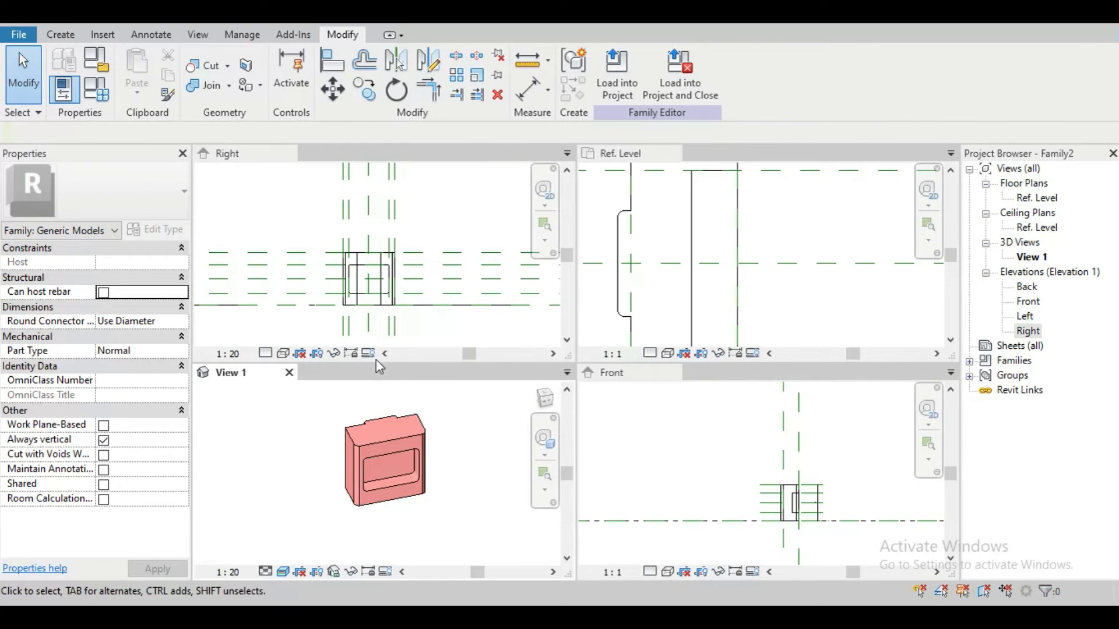
# Step: Return the tiled views to tabs with the Right elevation active and start a solid extrusion
pyautogui.scroll(5, 375, 312)
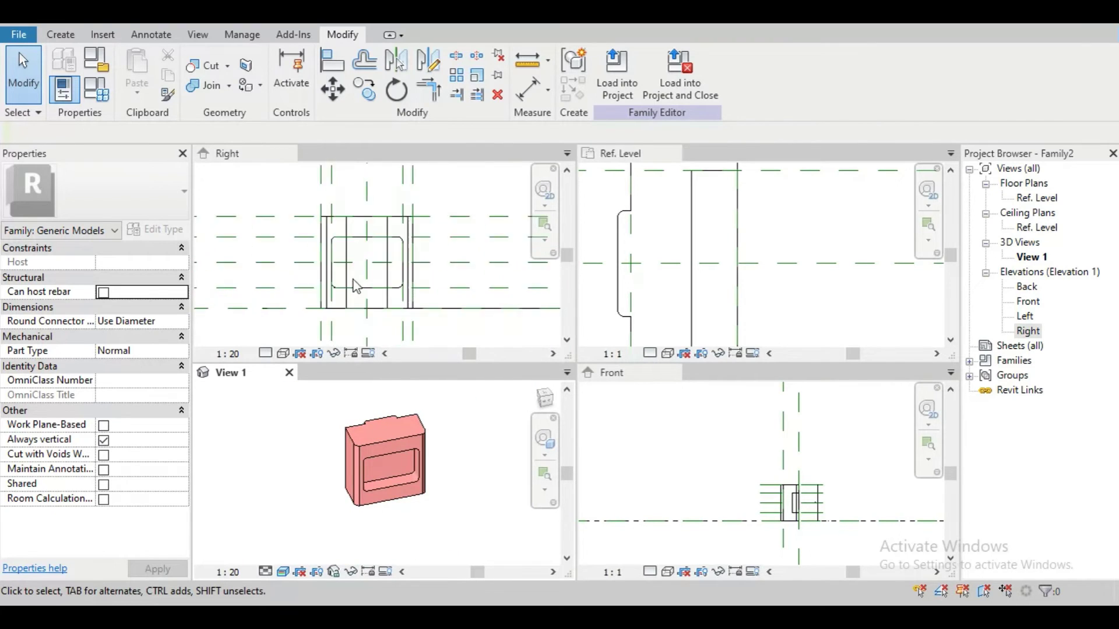
pyautogui.click(397, 245)
pyautogui.press('t')
pyautogui.press('w')
pyautogui.moveTo(397, 240); pyautogui.dragTo(468, 276, button='middle')
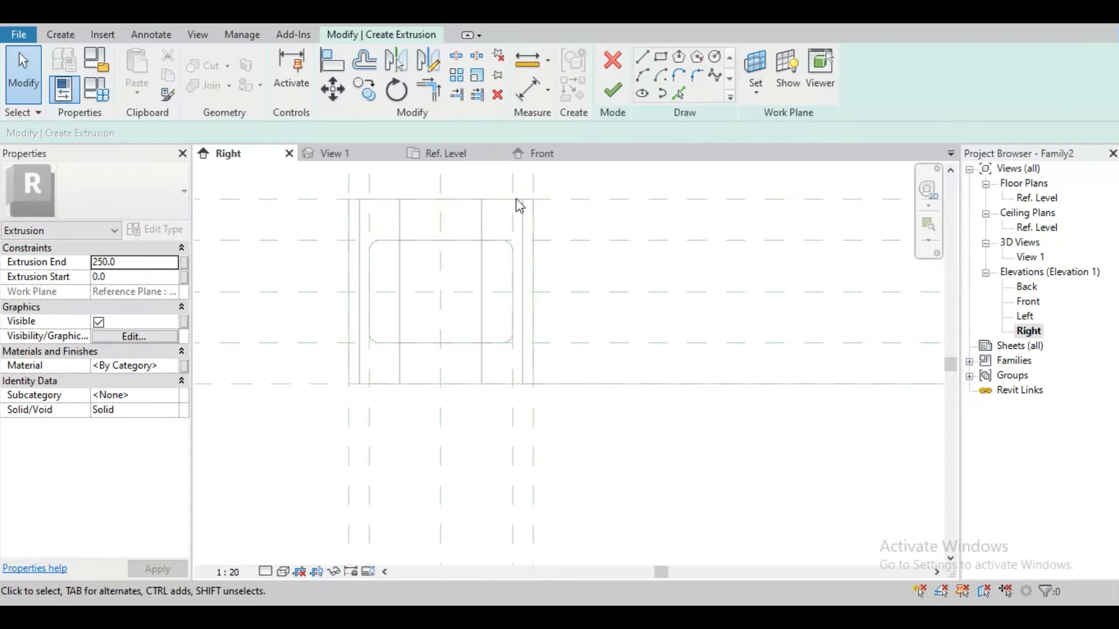
# Step: Pick the recess's straight edges and corner arcs as the solid's closed profile and finish the extrusion with a 250 mm depth
pyautogui.click(681, 98)
pyautogui.press('Escape')
pyautogui.click(679, 93)
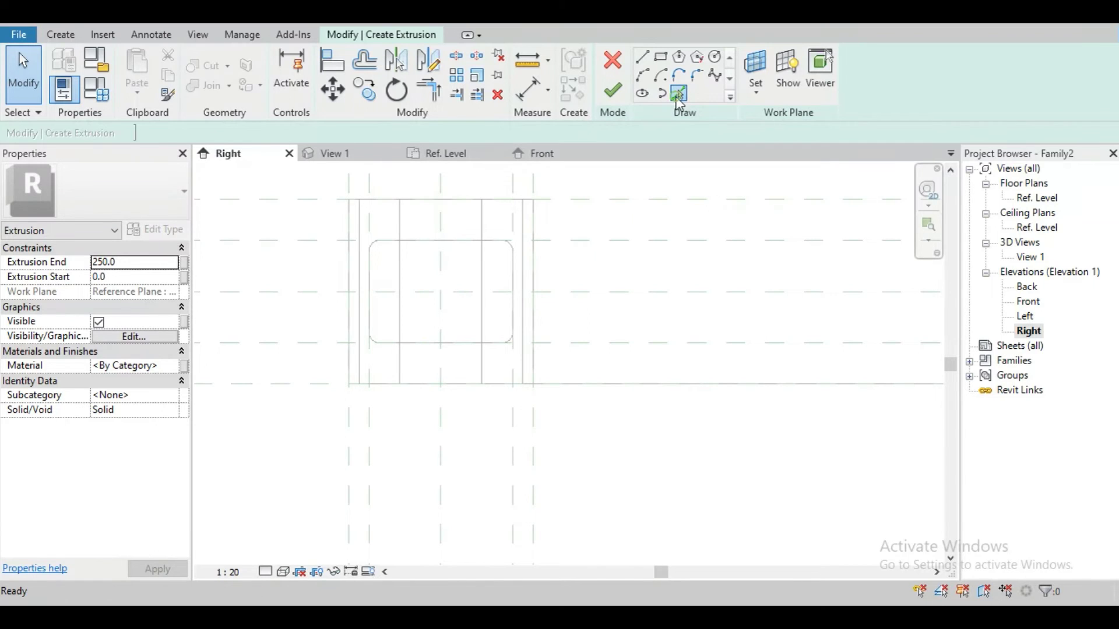
pyautogui.scroll(3, 379, 243)
pyautogui.click(408, 239)
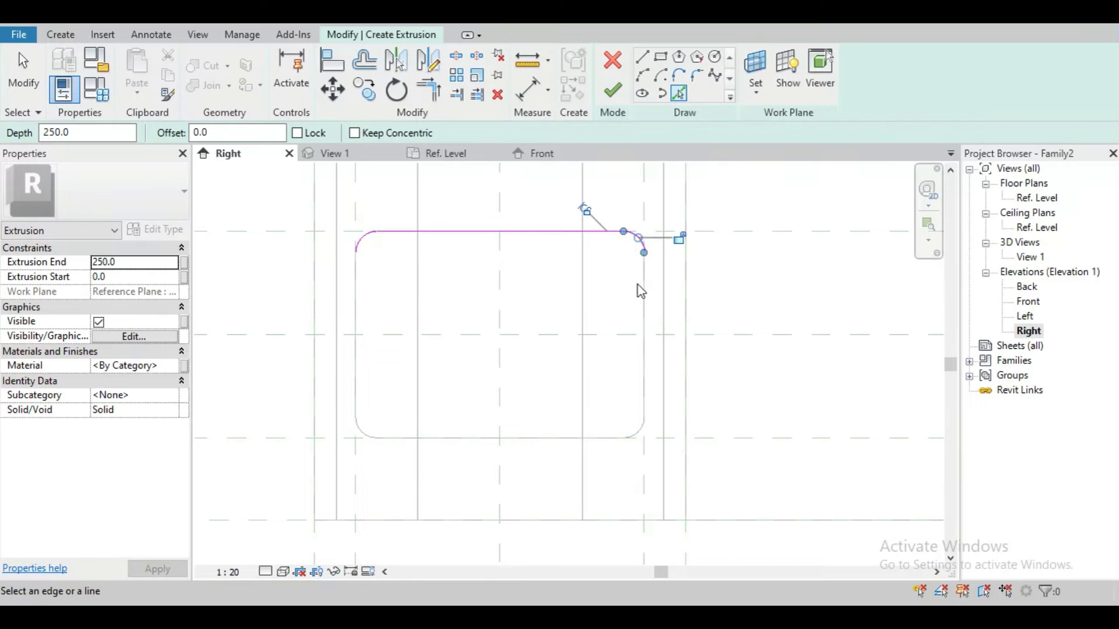
pyautogui.click(643, 299)
pyautogui.click(608, 437)
pyautogui.click(357, 382)
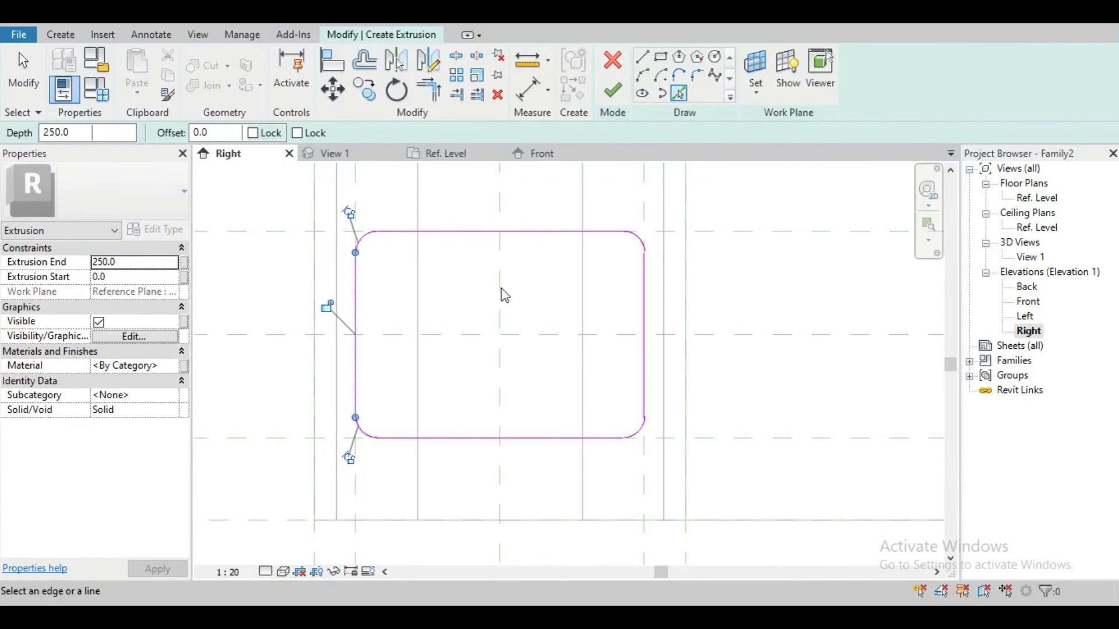
pyautogui.click(619, 92)
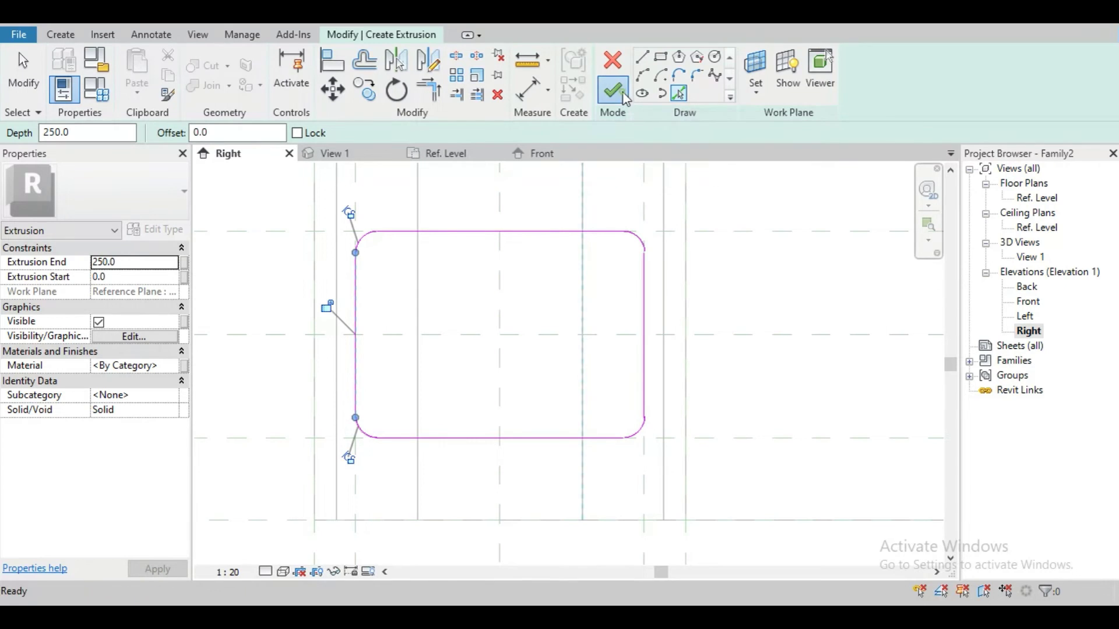
# Step: Deselect the new solid extrusion and tile the open views to show it in plan, elevation and 3D
pyautogui.scroll(-3, 548, 303)
pyautogui.moveTo(621, 329); pyautogui.dragTo(661, 373, button='middle')
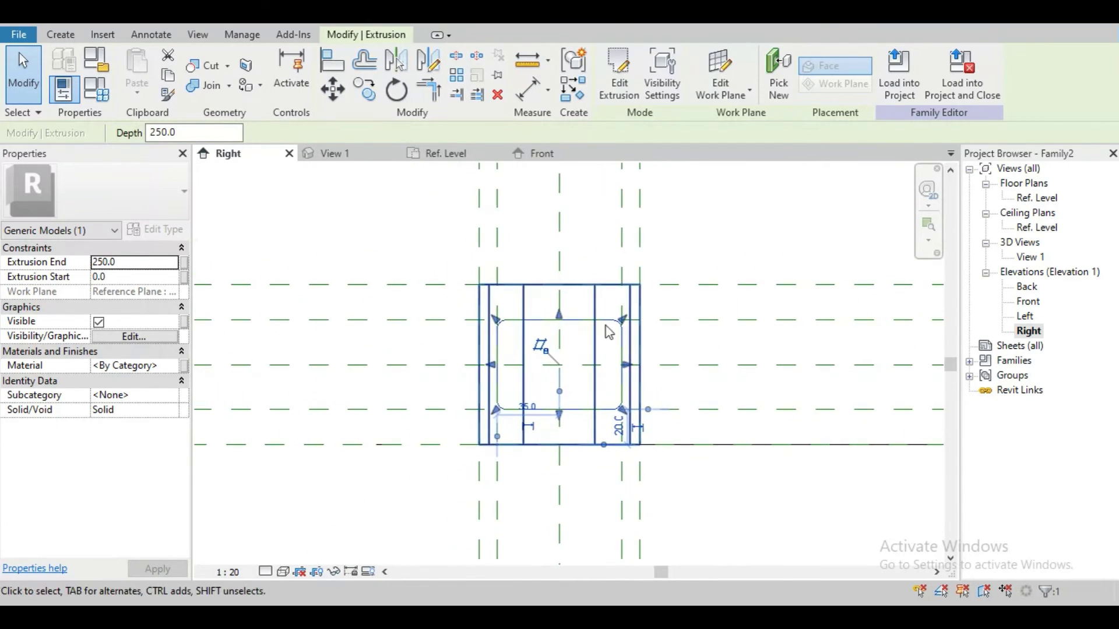
pyautogui.click(383, 239)
pyautogui.press('w')
pyautogui.press('t')
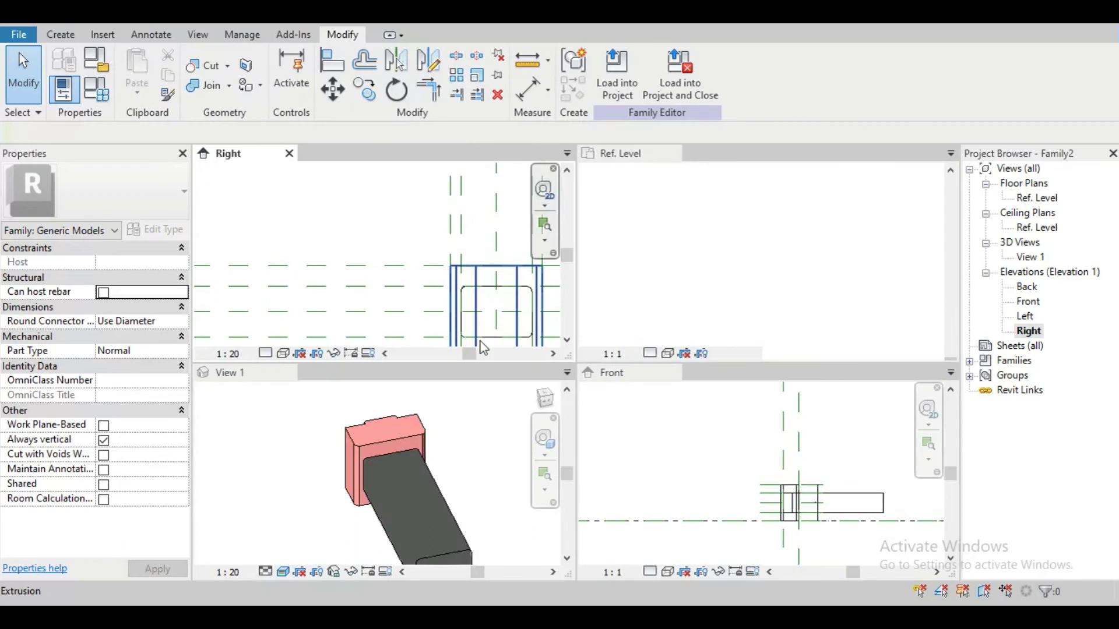
# Step: Examine the solid insert projecting from the body from the side in the 3D view
pyautogui.click(384, 478)
pyautogui.scroll(2, 389, 508)
pyautogui.keyDown('shift'); pyautogui.moveTo(389, 513); pyautogui.dragTo(449, 509, button='middle'); pyautogui.keyUp('shift')
pyautogui.scroll(2, 455, 496)
pyautogui.scroll(1, 454, 492)
pyautogui.scroll(-3, 653, 315)
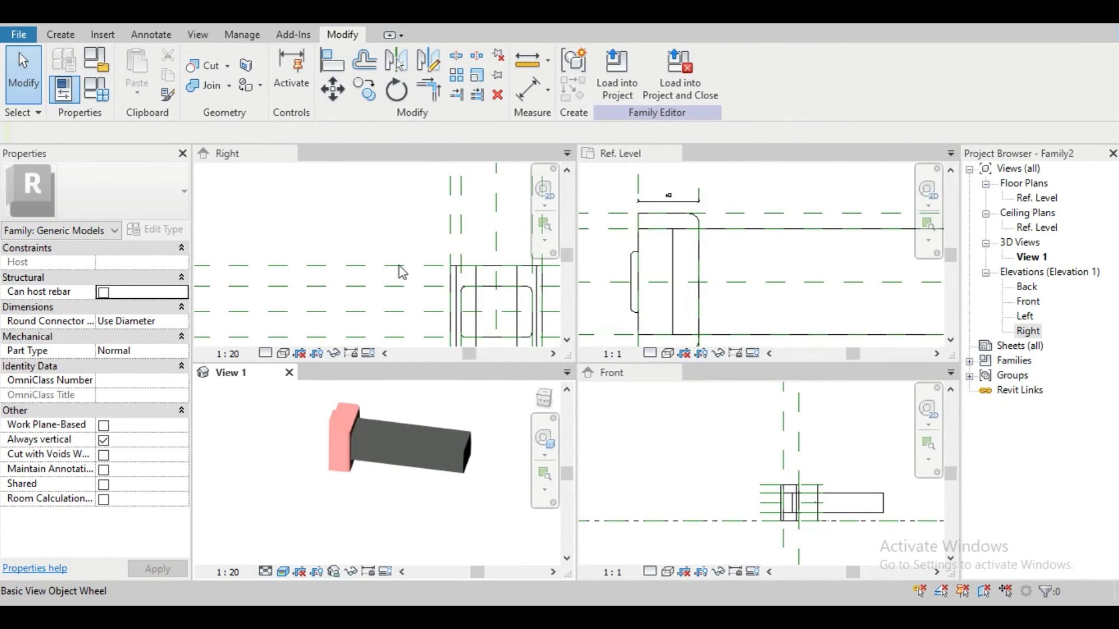
# Step: Shorten the insert extrusion from both ends in the Ref. Level plan to a plate about 3.9 mm thick inside the recess
pyautogui.scroll(-6, 379, 267)
pyautogui.scroll(-6, 668, 288)
pyautogui.click(717, 277)
pyautogui.click(722, 275)
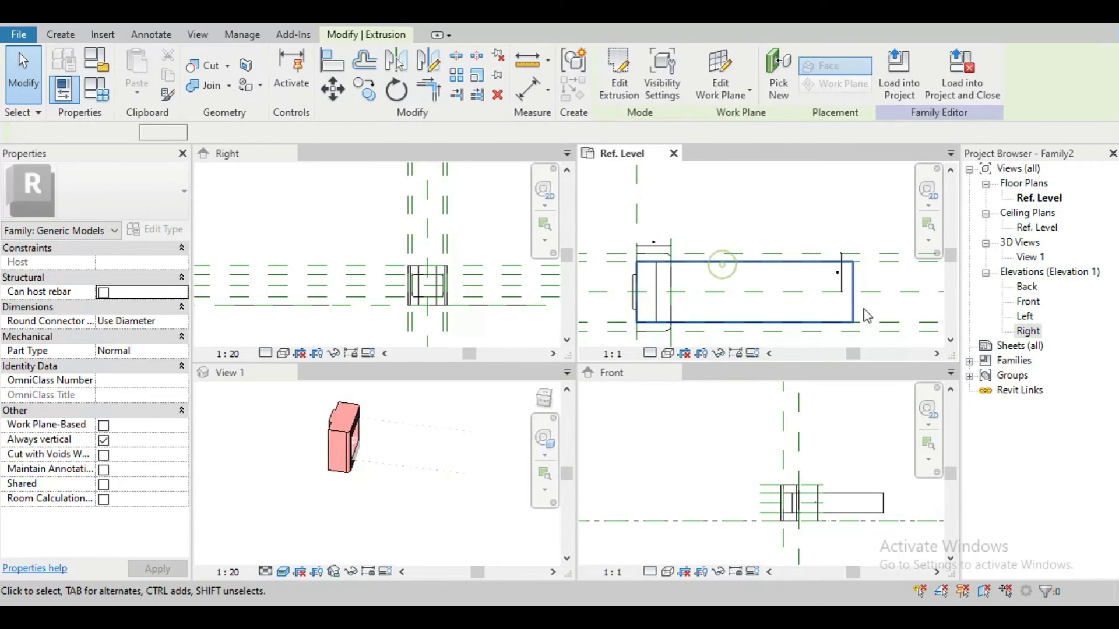
pyautogui.scroll(2, 771, 289)
pyautogui.moveTo(771, 292); pyautogui.dragTo(590, 287)
pyautogui.scroll(2, 711, 290)
pyautogui.moveTo(711, 289); pyautogui.dragTo(922, 295, button='middle')
pyautogui.scroll(1, 764, 286)
pyautogui.moveTo(737, 298); pyautogui.dragTo(746, 299)
pyautogui.moveTo(675, 293); pyautogui.dragTo(730, 298)
pyautogui.keyDown('shift'); pyautogui.moveTo(435, 450); pyautogui.dragTo(457, 465, button='middle'); pyautogui.keyUp('shift')
pyautogui.click(392, 478)
pyautogui.scroll(2, 397, 482)
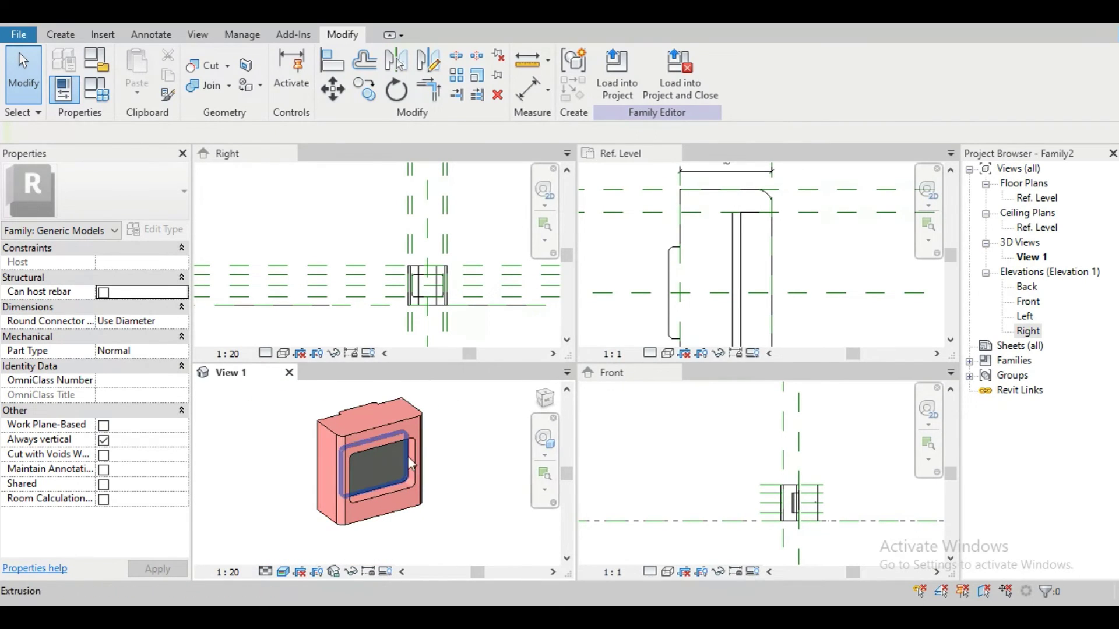
# Step: Select the thin insert in plan, open its material choice and duplicate the Default material
pyautogui.click(737, 280)
pyautogui.click(739, 285)
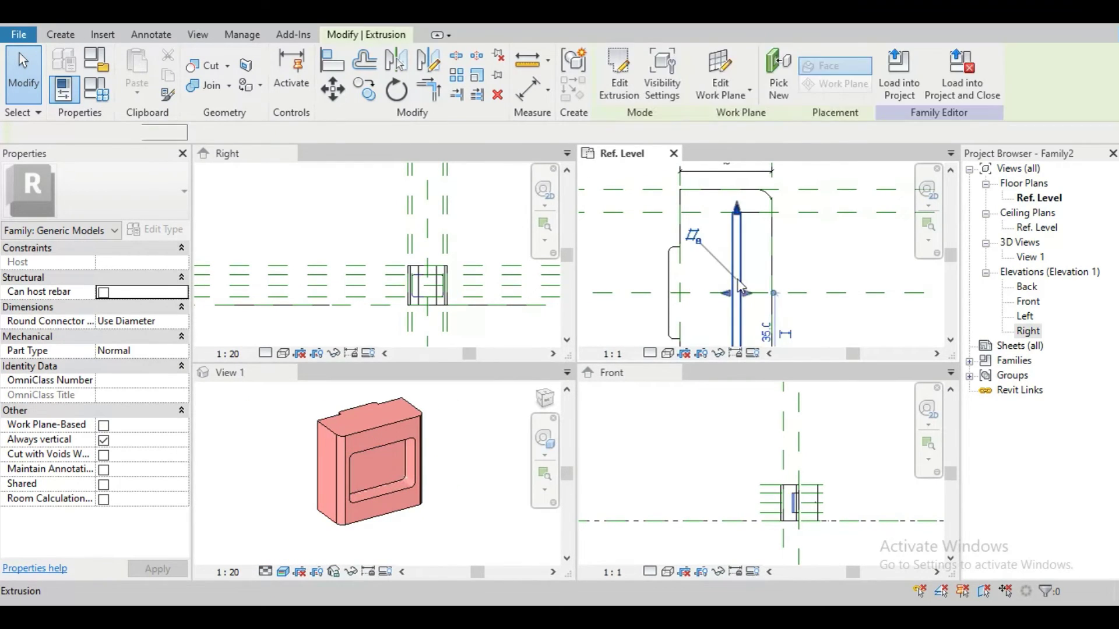
pyautogui.click(173, 367)
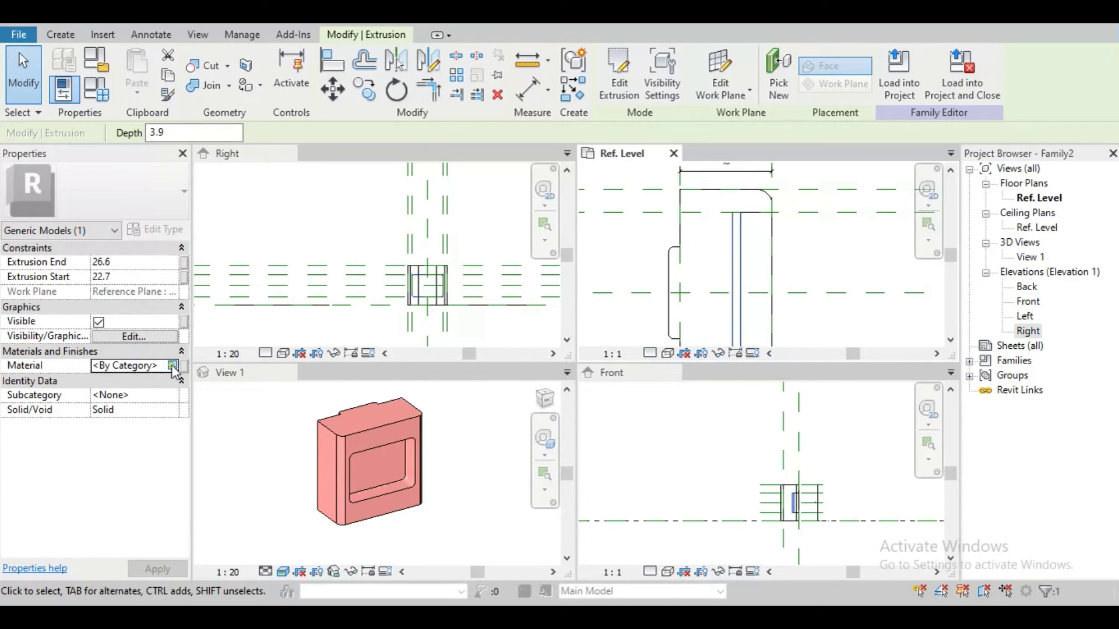
pyautogui.click(172, 366)
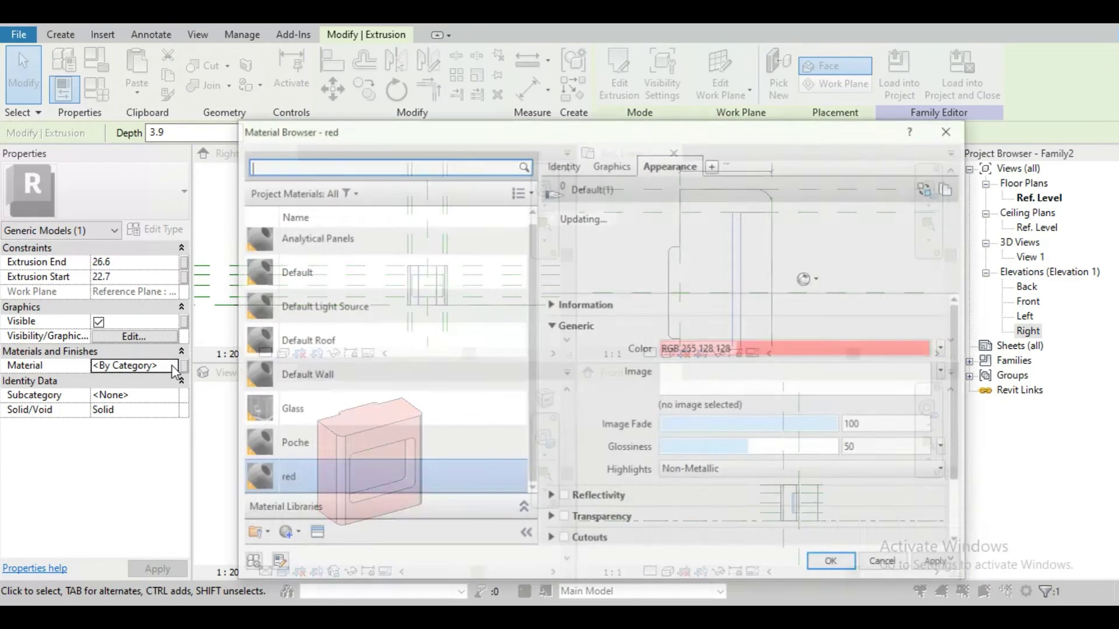
pyautogui.click(316, 284)
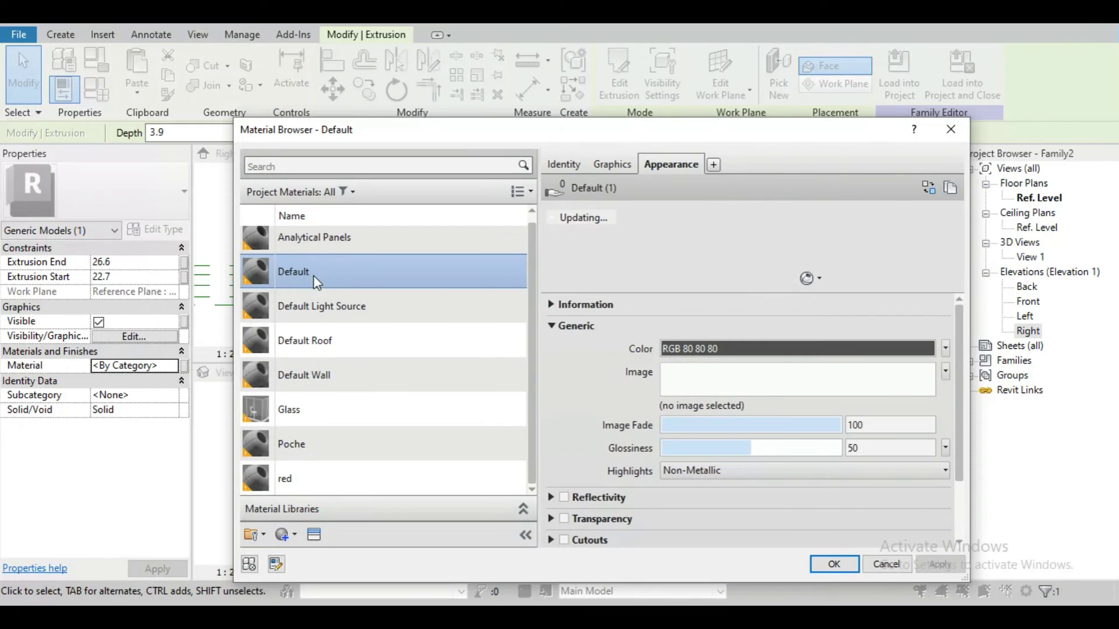
pyautogui.rightClick(314, 276)
pyautogui.click(338, 304)
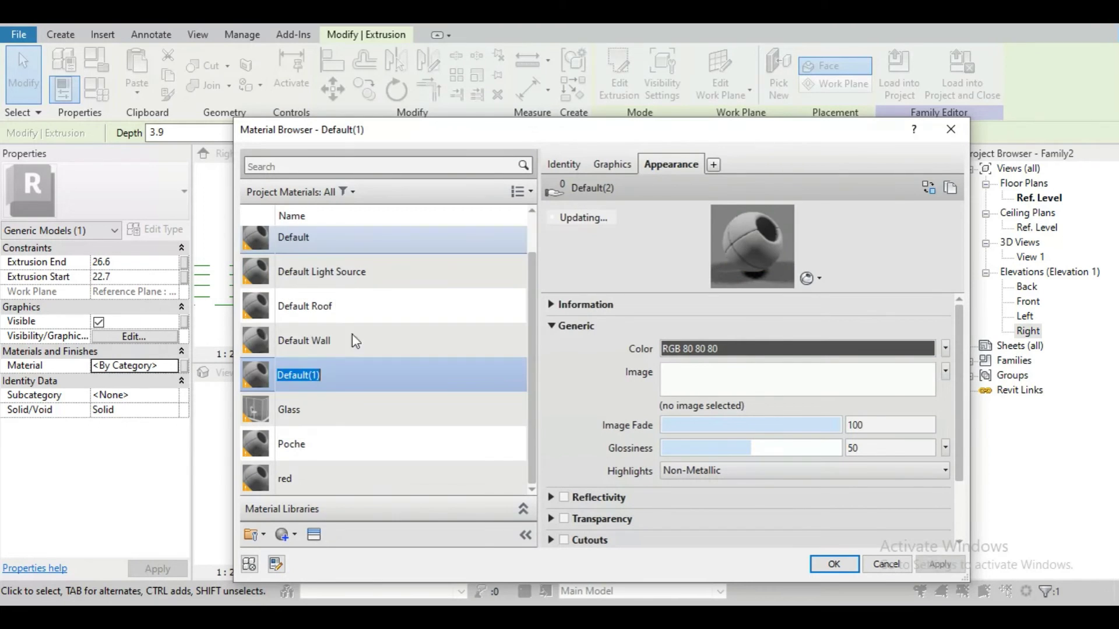
# Step: Set the duplicated material's appearance colour to white, RGB 255 255 255, and assign it to the insert
pyautogui.click(751, 344)
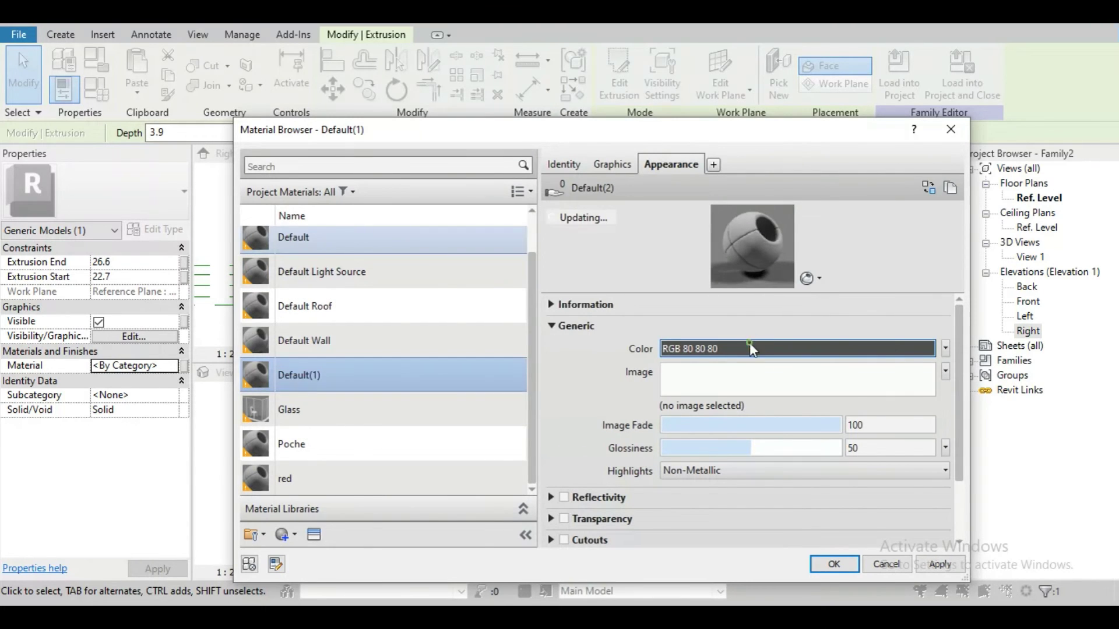
pyautogui.click(580, 389)
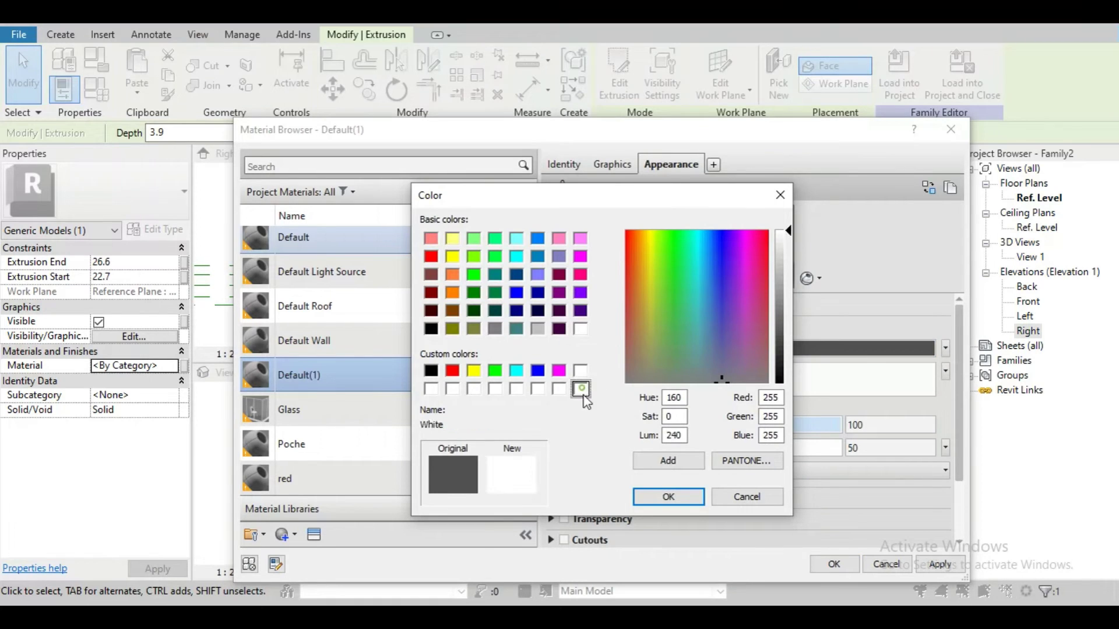
pyautogui.click(669, 497)
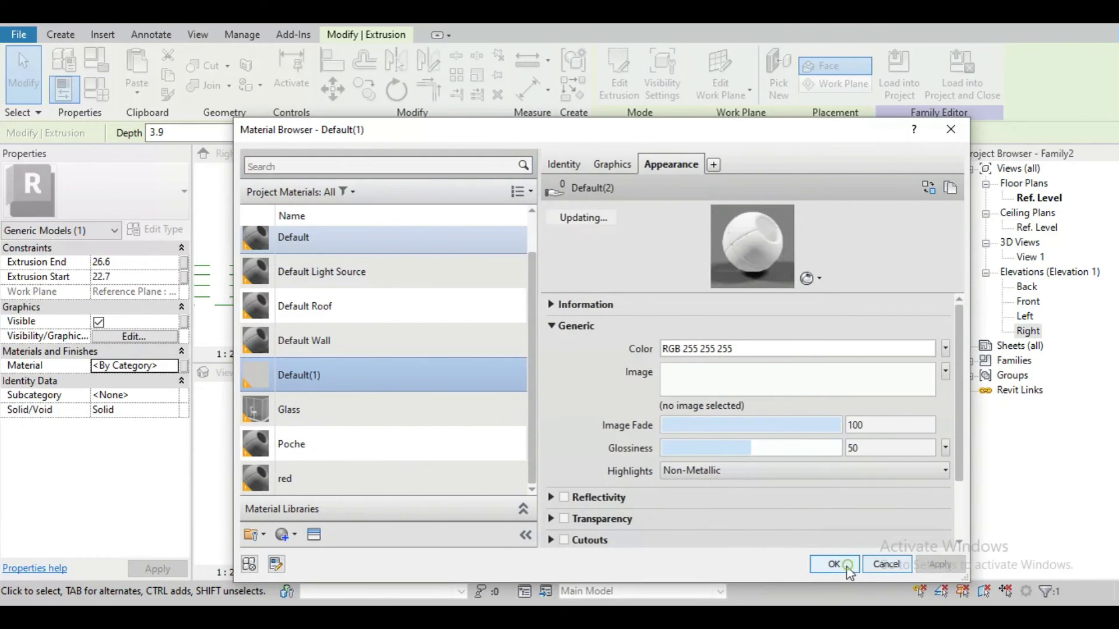
pyautogui.click(846, 565)
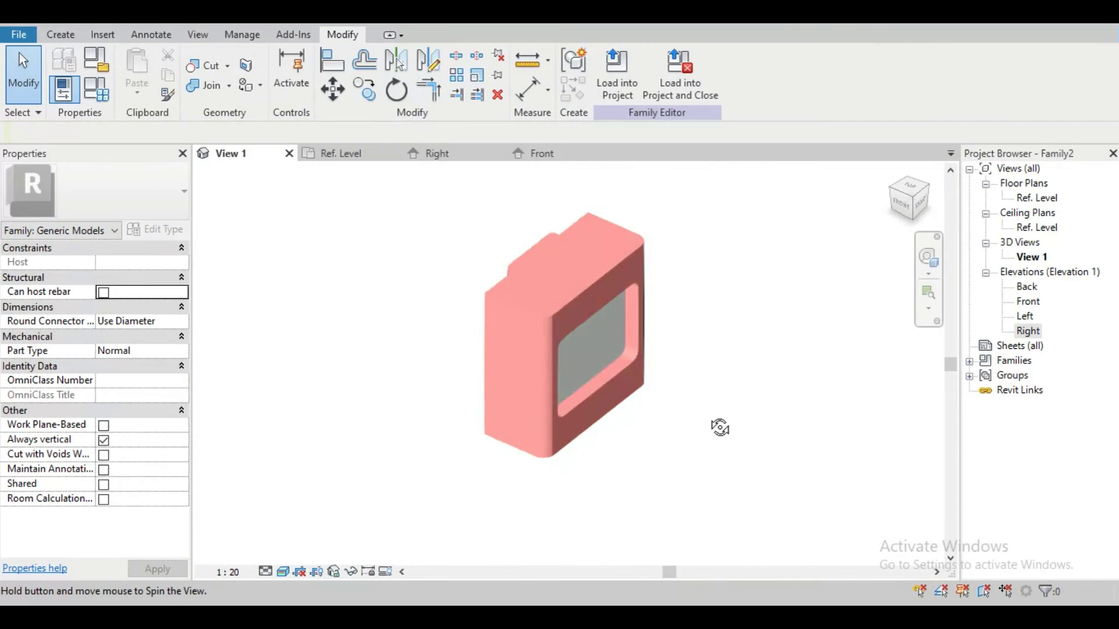
# Step: Inspect the white insert inside the recess by orbiting the 3D view
pyautogui.keyDown('shift'); pyautogui.moveTo(719, 424); pyautogui.dragTo(683, 420, button='middle'); pyautogui.keyUp('shift')
pyautogui.scroll(2, 677, 414)
pyautogui.scroll(-4, 662, 417)
pyautogui.scroll(2, 617, 437)
pyautogui.keyDown('shift'); pyautogui.moveTo(617, 437); pyautogui.dragTo(589, 441, button='middle'); pyautogui.keyUp('shift')
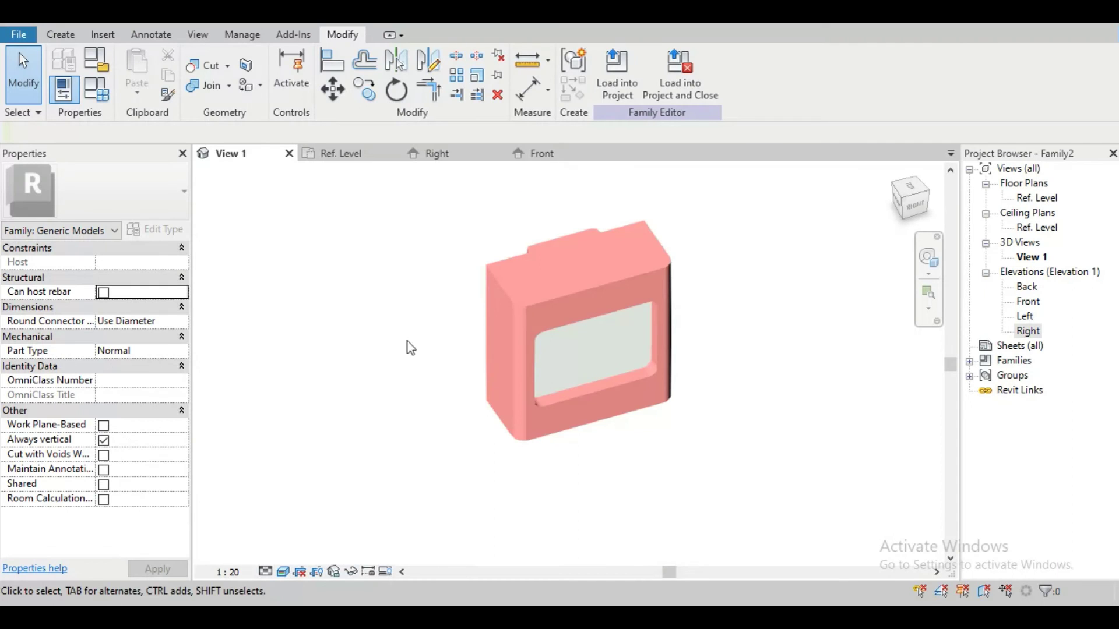
pyautogui.moveTo(407, 341); pyautogui.dragTo(411, 348, button='middle')
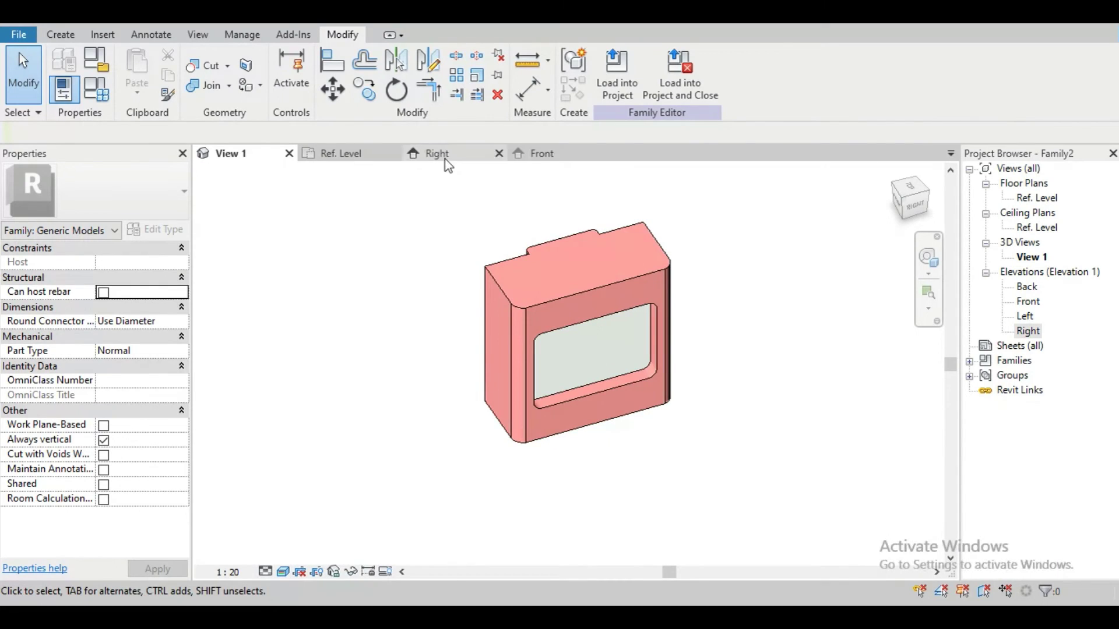
# Step: Start a solid extrusion in the Right elevation and sketch a circle of about 5 mm radius at the recess's centre
pyautogui.click(448, 165)
pyautogui.scroll(5, 507, 361)
pyautogui.scroll(5, 425, 324)
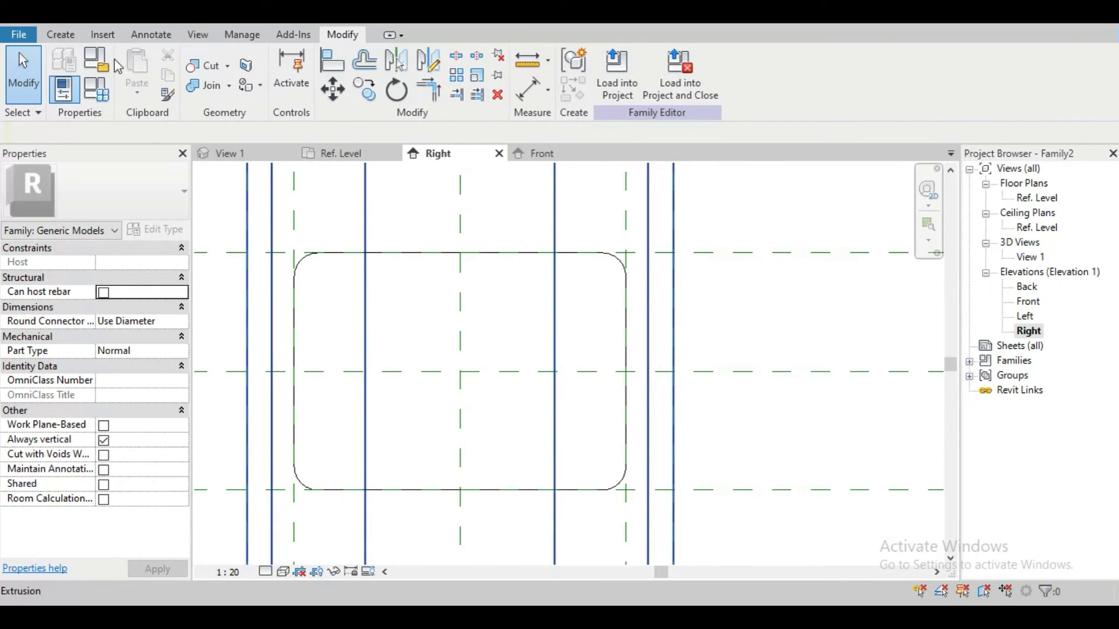
pyautogui.click(61, 35)
pyautogui.click(139, 79)
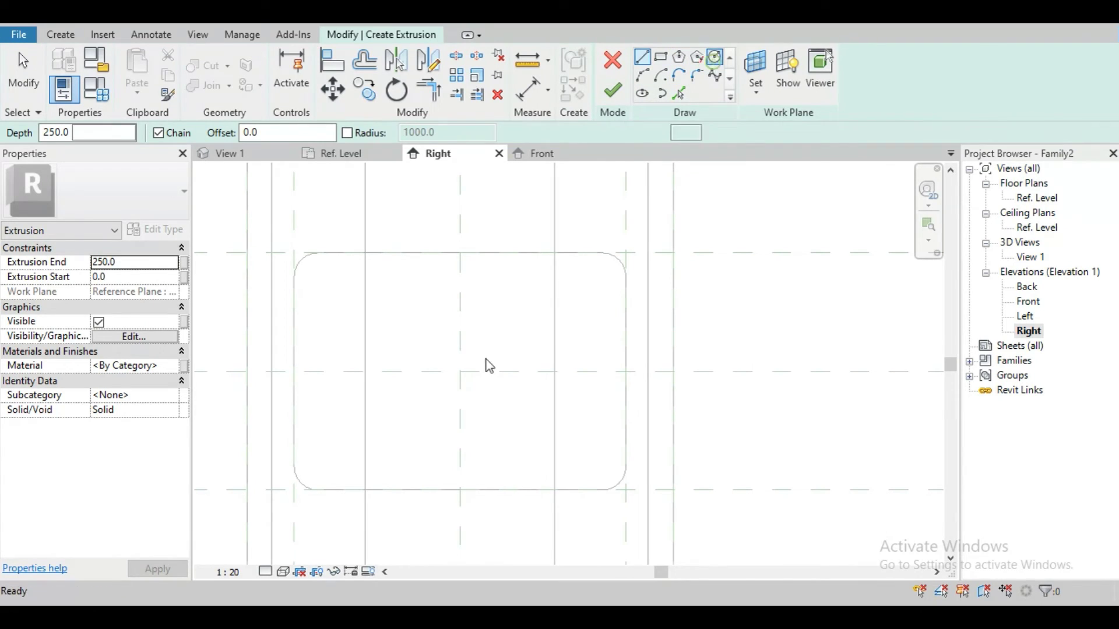
pyautogui.click(461, 372)
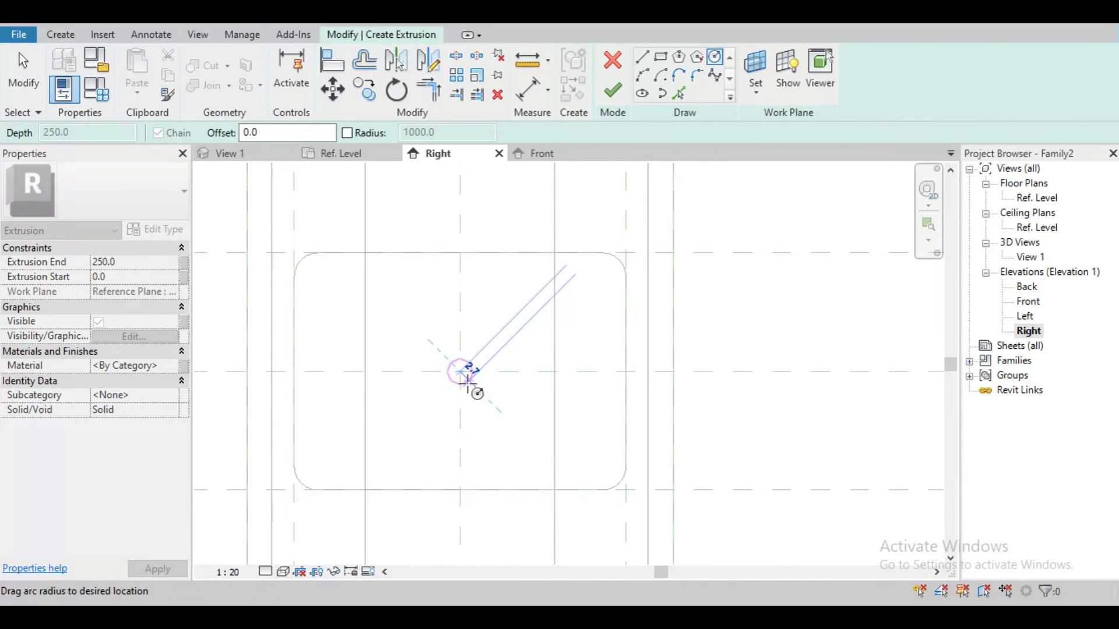
pyautogui.click(471, 389)
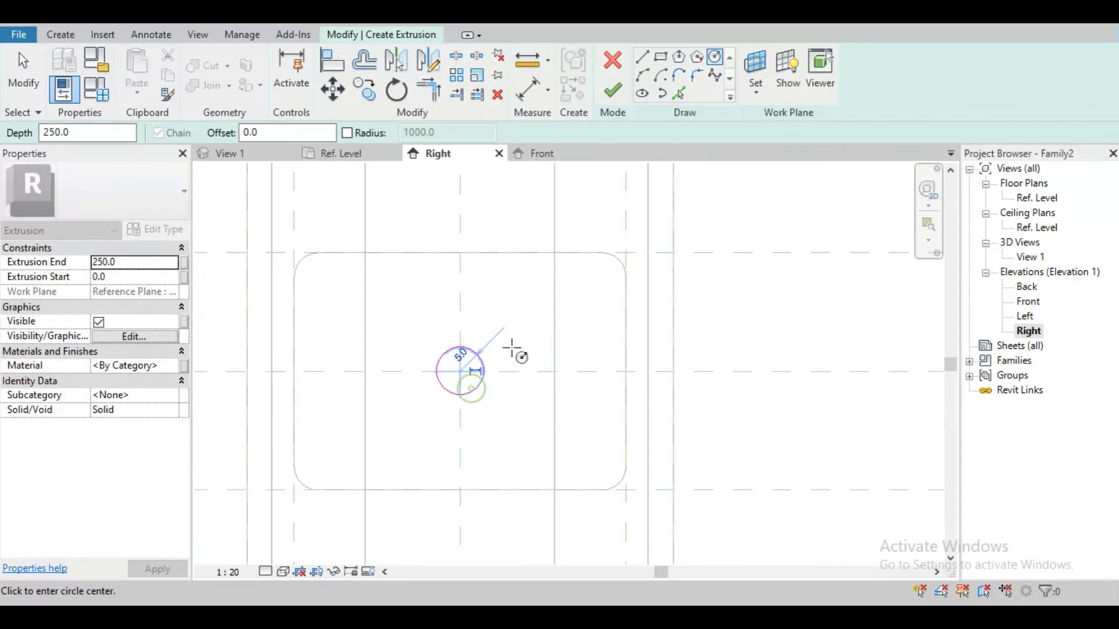
pyautogui.scroll(1, 513, 351)
pyautogui.press('Escape')
pyautogui.scroll(-1, 512, 319)
pyautogui.scroll(-1, 517, 329)
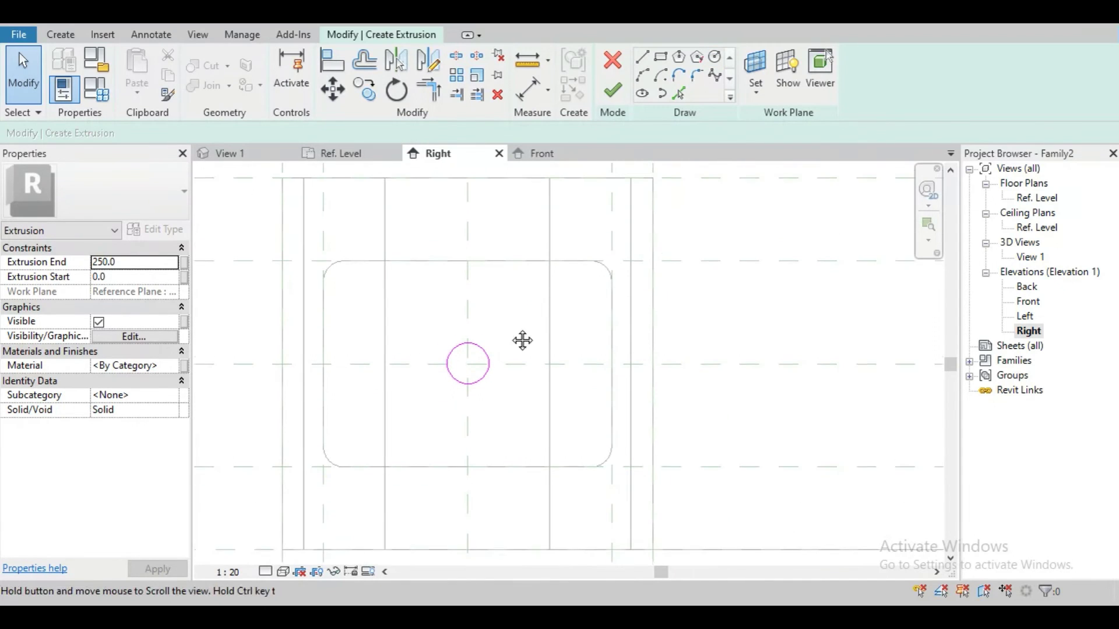
# Step: Sketch a small rectangle left of the circle, starting on the body's vertical edge line, as the arrow's shaft
pyautogui.click(660, 57)
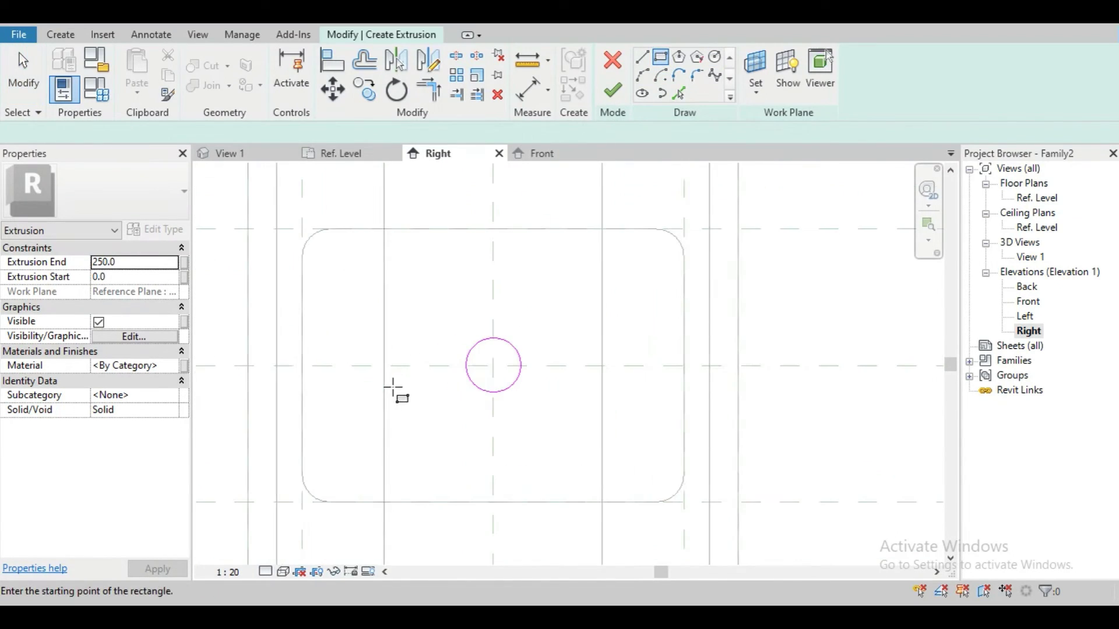
pyautogui.scroll(1, 383, 354)
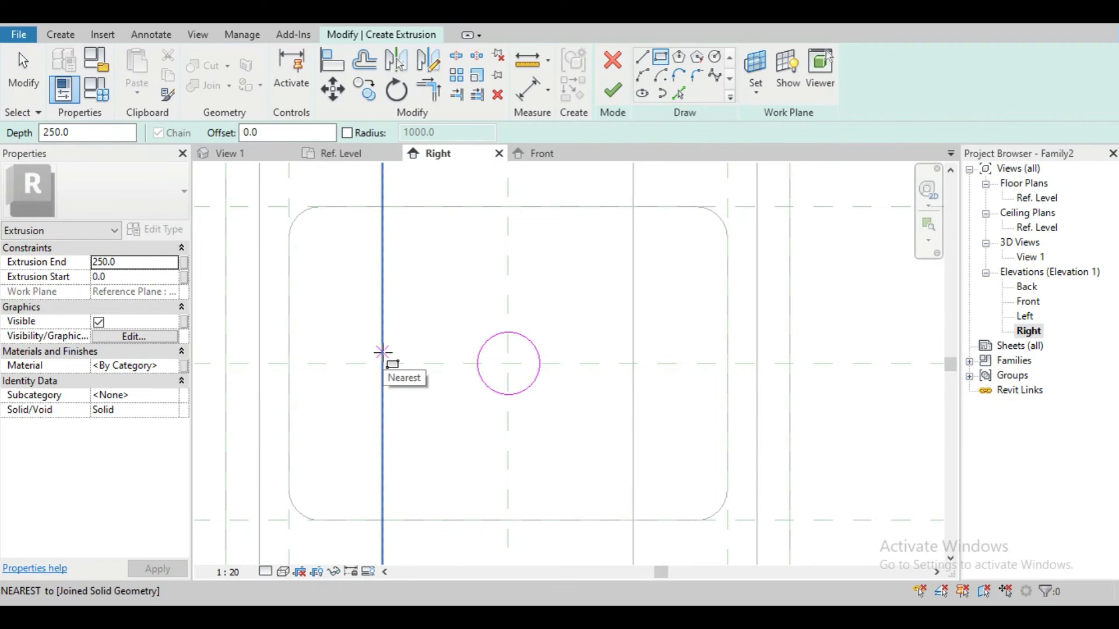
pyautogui.click(383, 352)
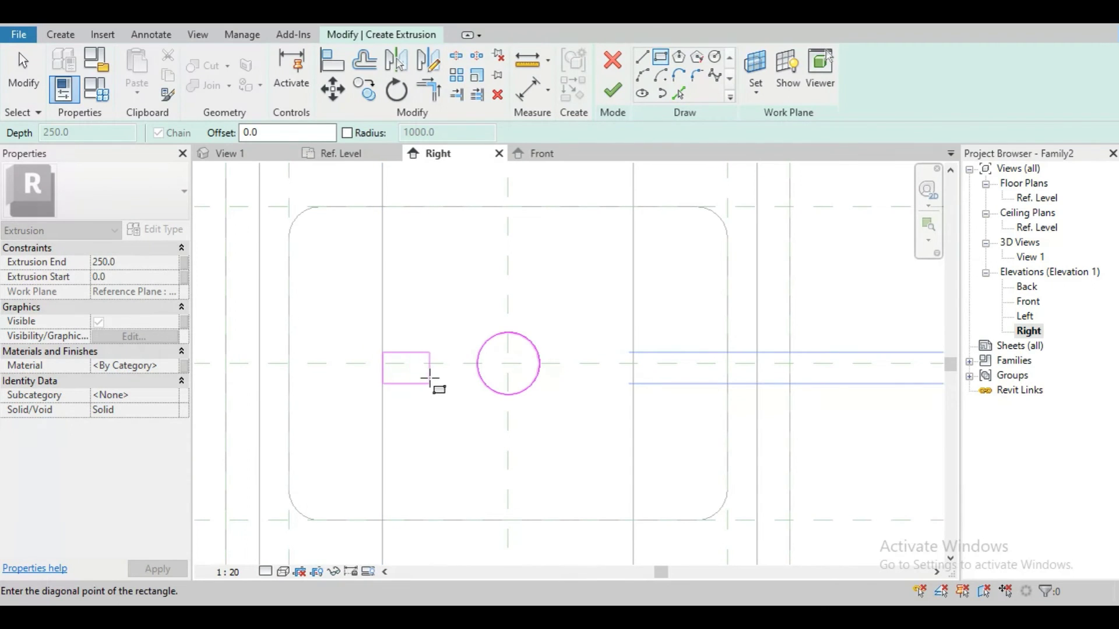
pyautogui.press('Escape')
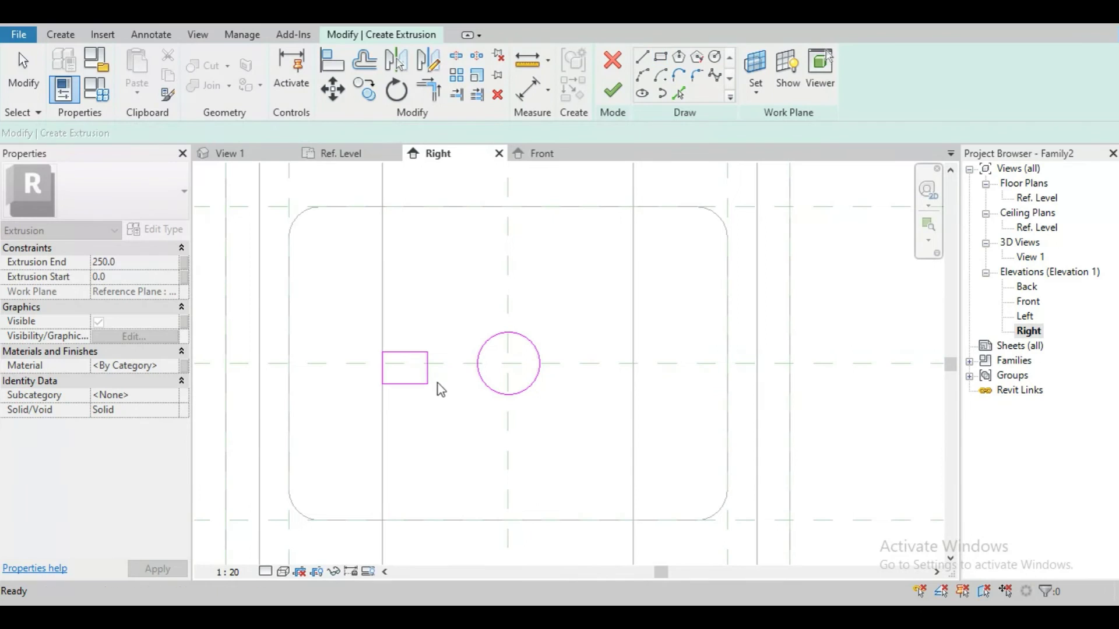
# Step: Draw a 2 mm vertical line upward from the rectangle's upper-right corner
pyautogui.click(641, 56)
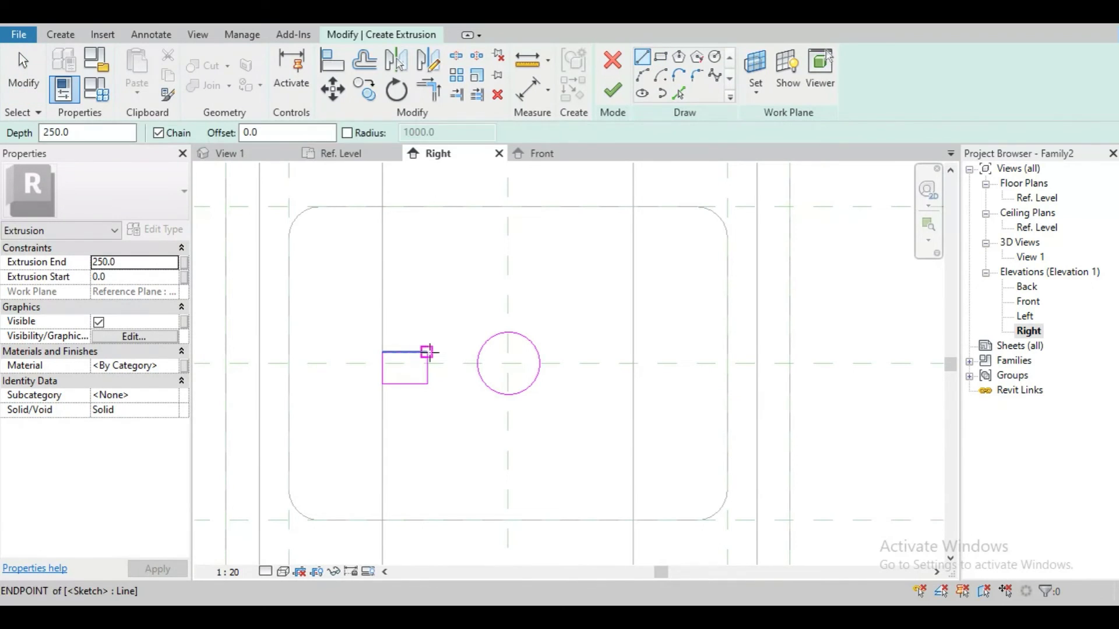
pyautogui.click(429, 351)
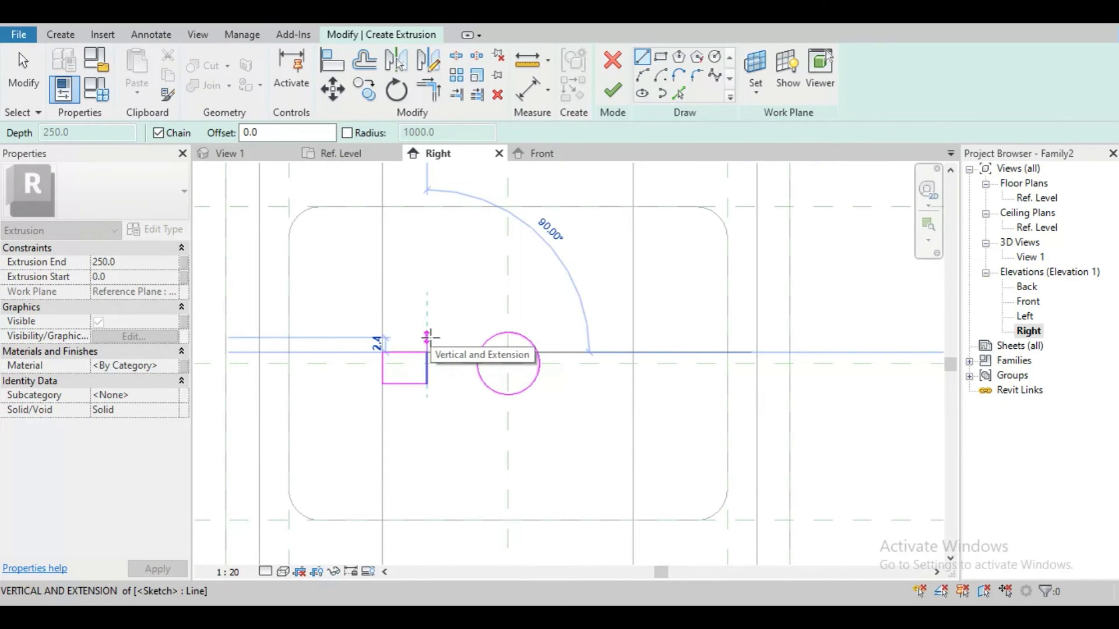
pyautogui.write('2')
pyautogui.press('Return')
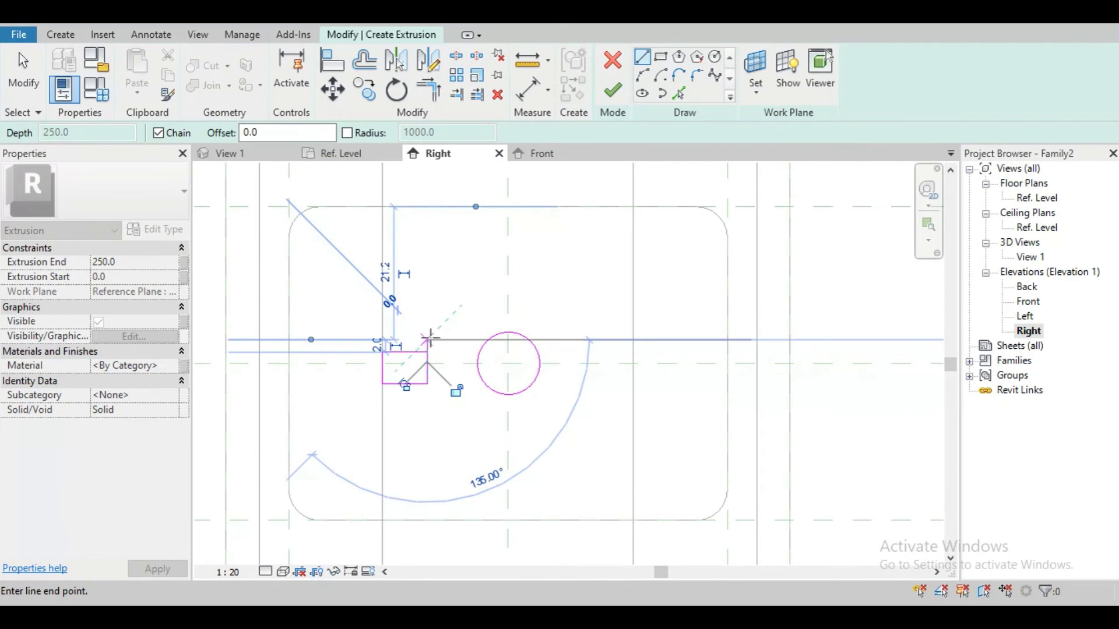
pyautogui.press('Escape')
pyautogui.press('Escape')
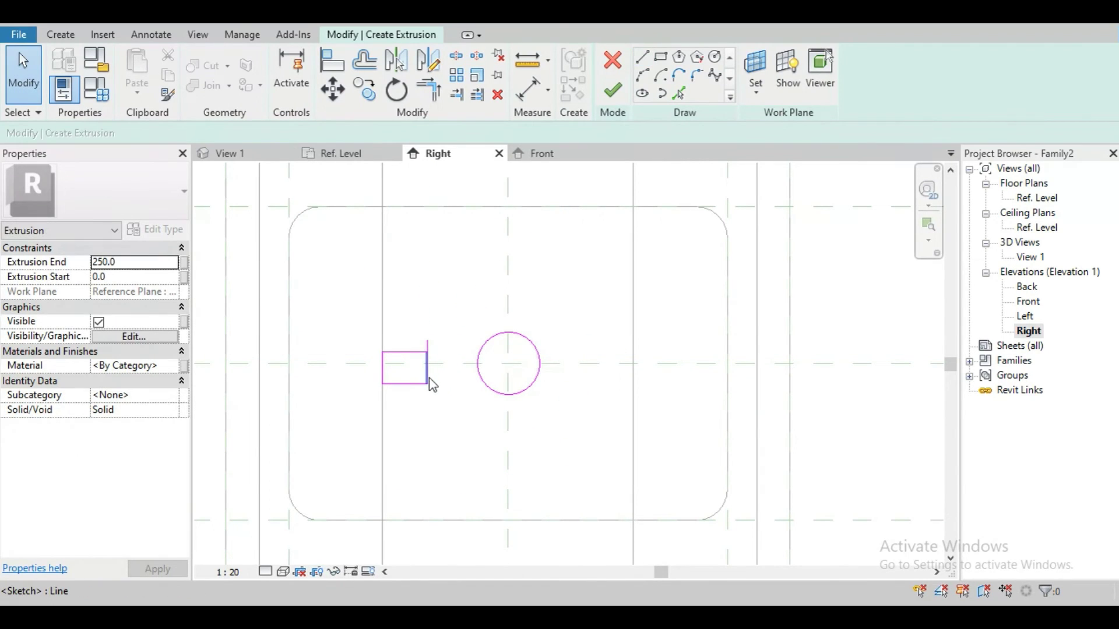
# Step: Draw a 2 mm vertical line downward from the rectangle's lower-right corner
pyautogui.click(643, 58)
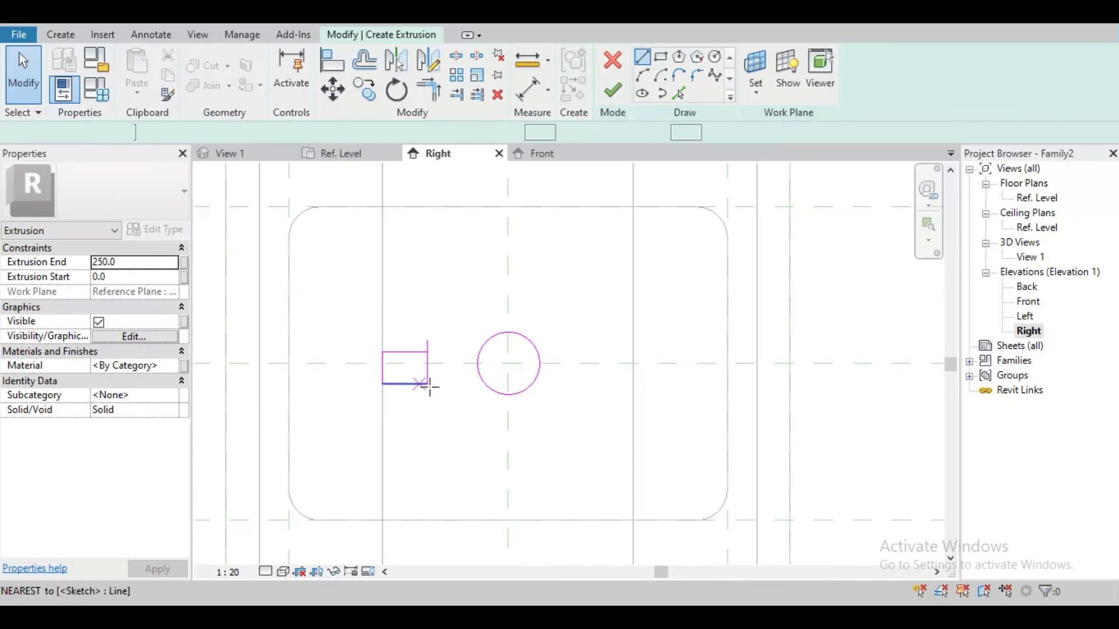
pyautogui.click(427, 383)
pyautogui.write('2')
pyautogui.press('Return')
pyautogui.press('Escape')
pyautogui.press('Escape')
pyautogui.scroll(1, 447, 395)
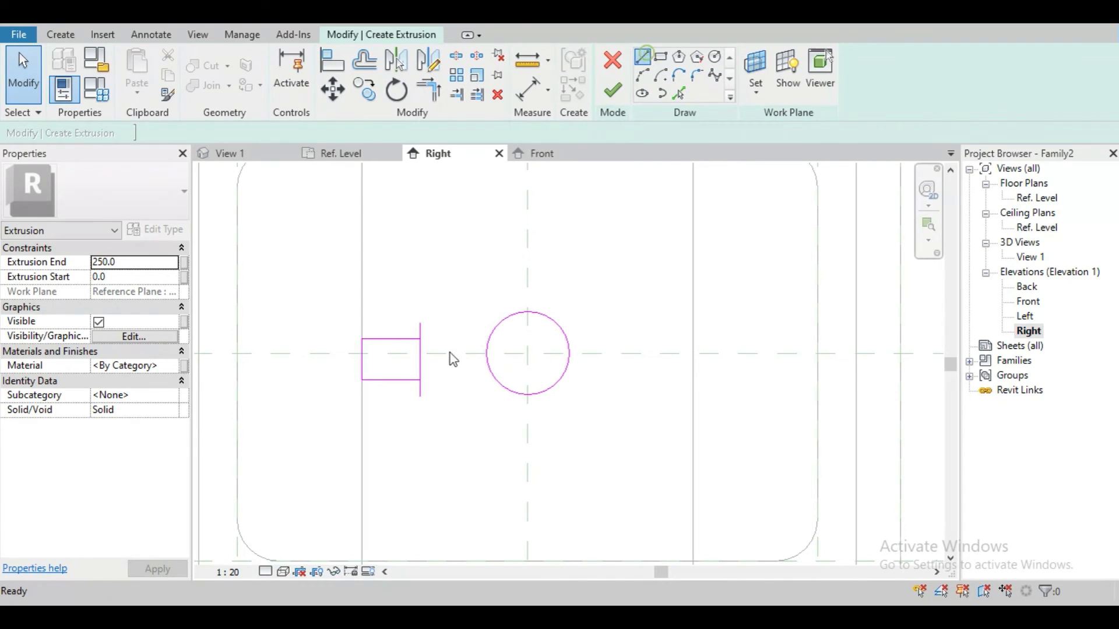
# Step: Draw a short horizontal guide line from the rectangle's right side towards the circle and join the upper line's end to its tip
pyautogui.click(421, 359)
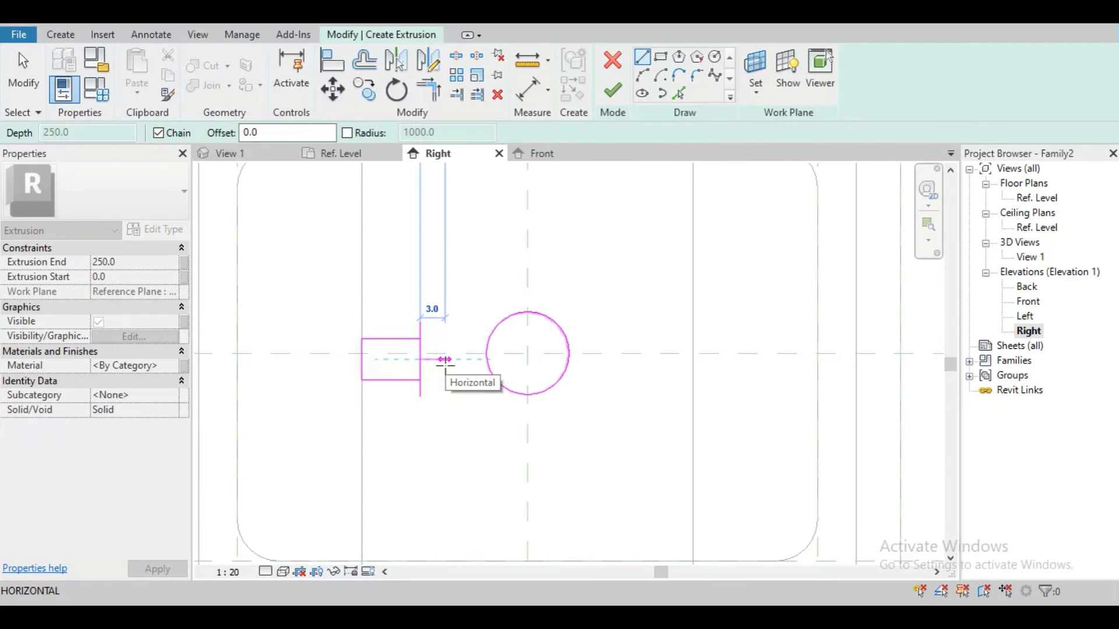
pyautogui.click(457, 359)
pyautogui.press('Escape')
pyautogui.click(421, 323)
pyautogui.click(457, 359)
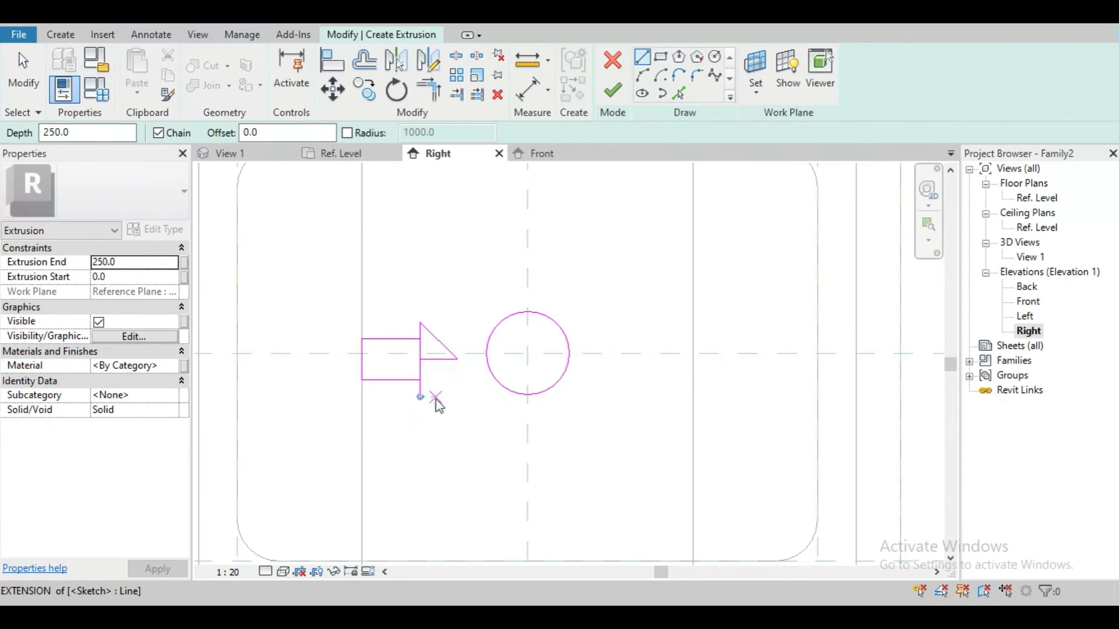
pyautogui.press('Escape')
# Step: Close the arrowhead with a slanted line from the lower vertical line's end to the arrow's tip
pyautogui.scroll(3, 452, 367)
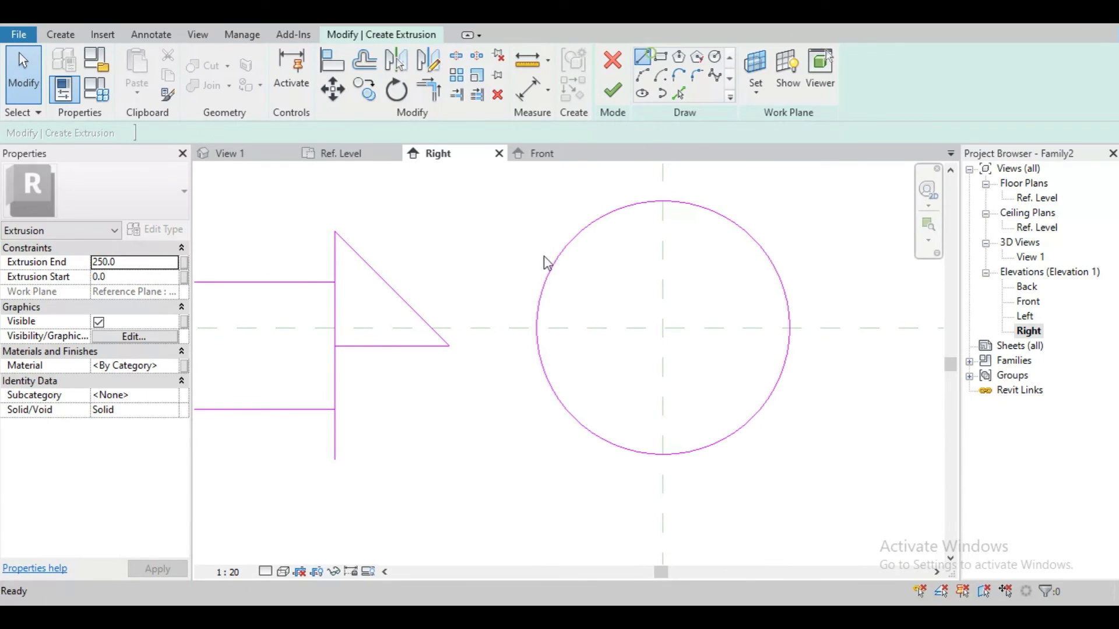
pyautogui.press('l')
pyautogui.press('i')
pyautogui.click(336, 460)
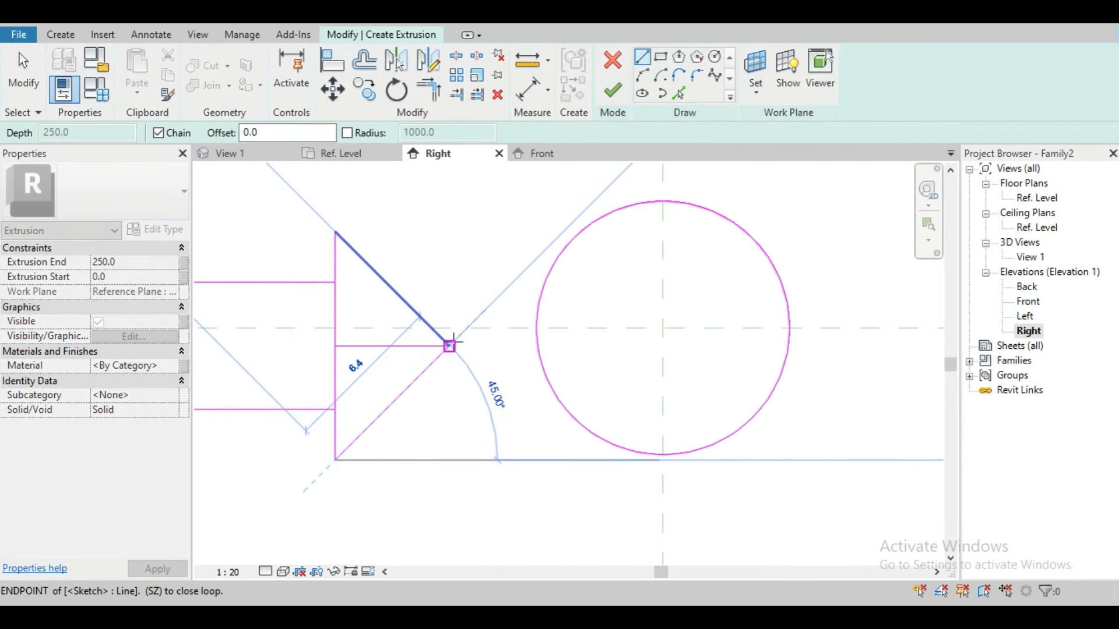
pyautogui.click(450, 346)
pyautogui.press('Escape')
pyautogui.scroll(-2, 455, 385)
pyautogui.press('Escape')
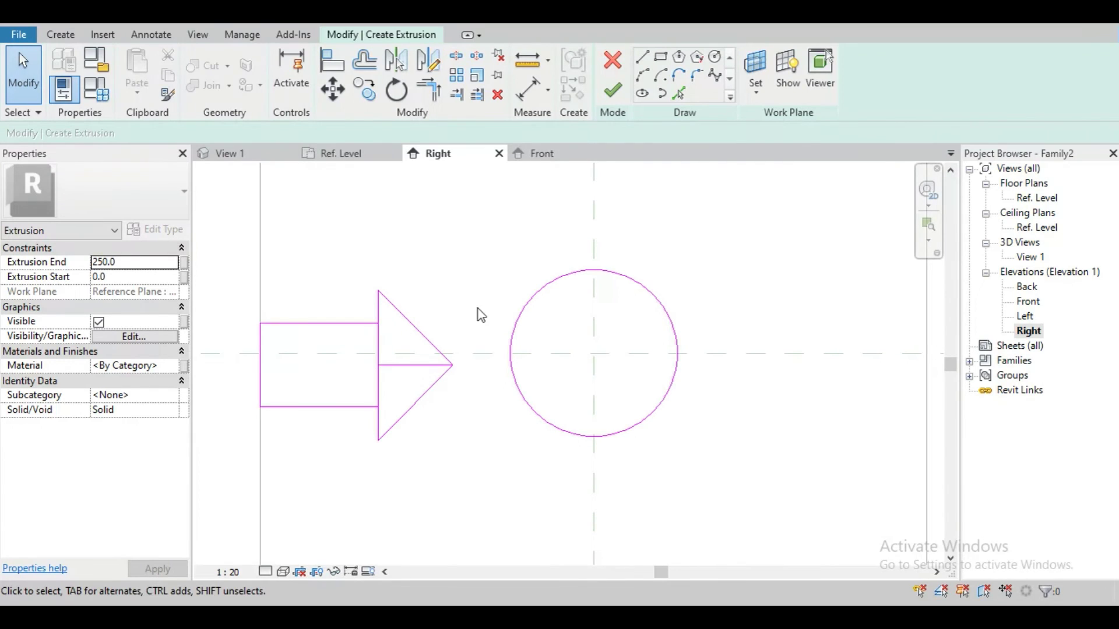
# Step: Delete the horizontal guide line and the rectangle's right side to leave a single arrow outline
pyautogui.click(412, 369)
pyautogui.press('Delete')
pyautogui.click(380, 385)
pyautogui.press('Delete')
pyautogui.scroll(-3, 411, 362)
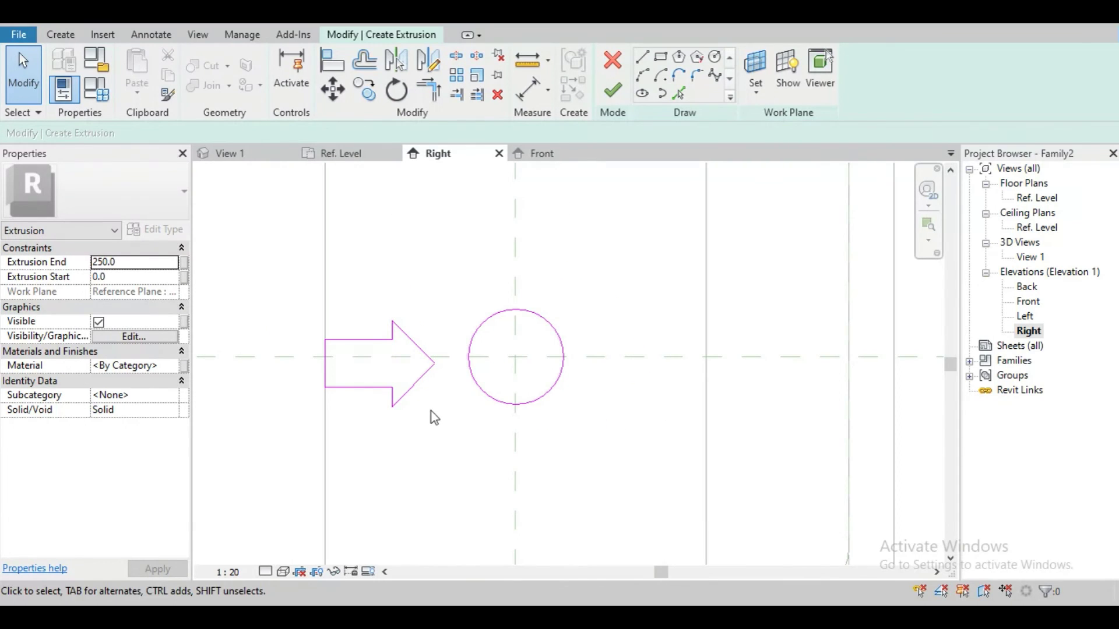
# Step: Mirror the arrow outline about the vertical centre plane to the circle's other side and finish the extrusion sketch
pyautogui.moveTo(316, 306); pyautogui.dragTo(315, 305)
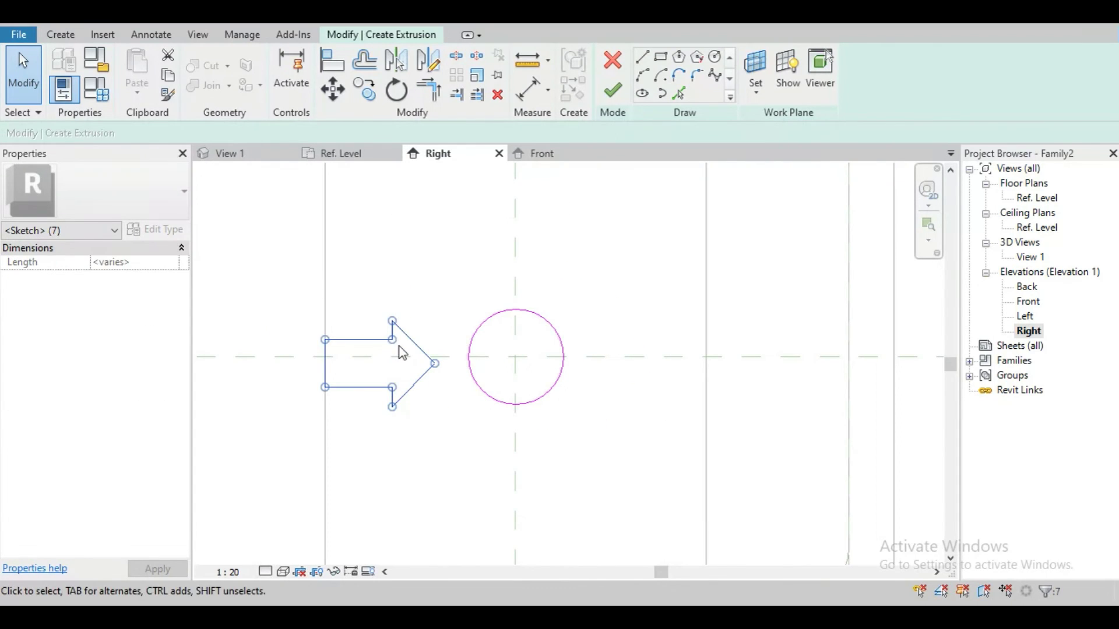
pyautogui.press('m')
pyautogui.press('m')
pyautogui.click(563, 436)
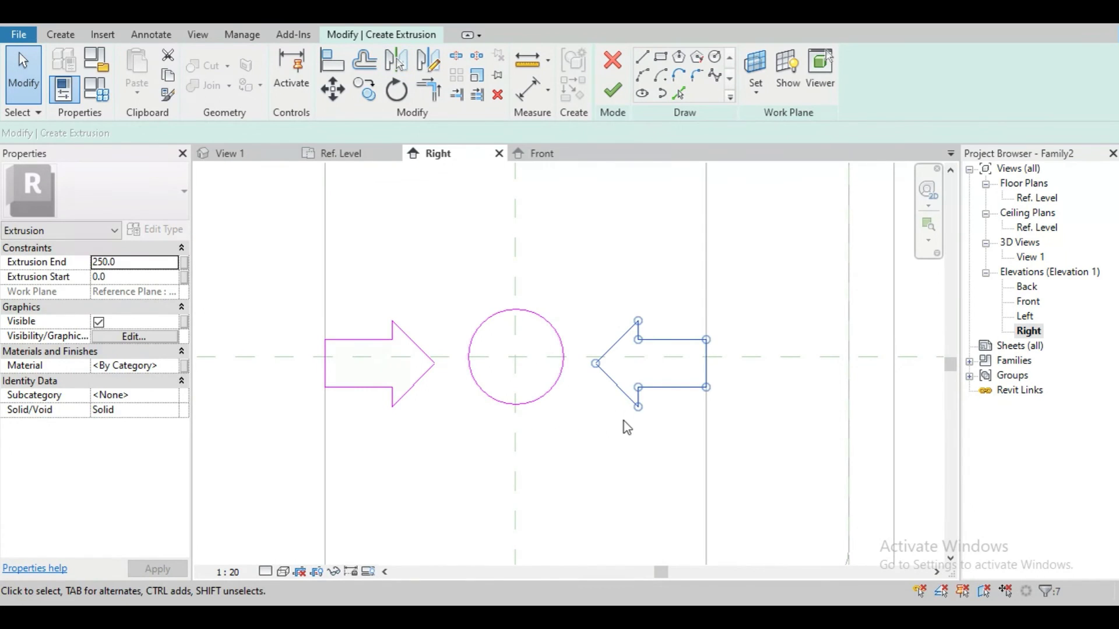
pyautogui.click(605, 452)
pyautogui.scroll(-2, 597, 461)
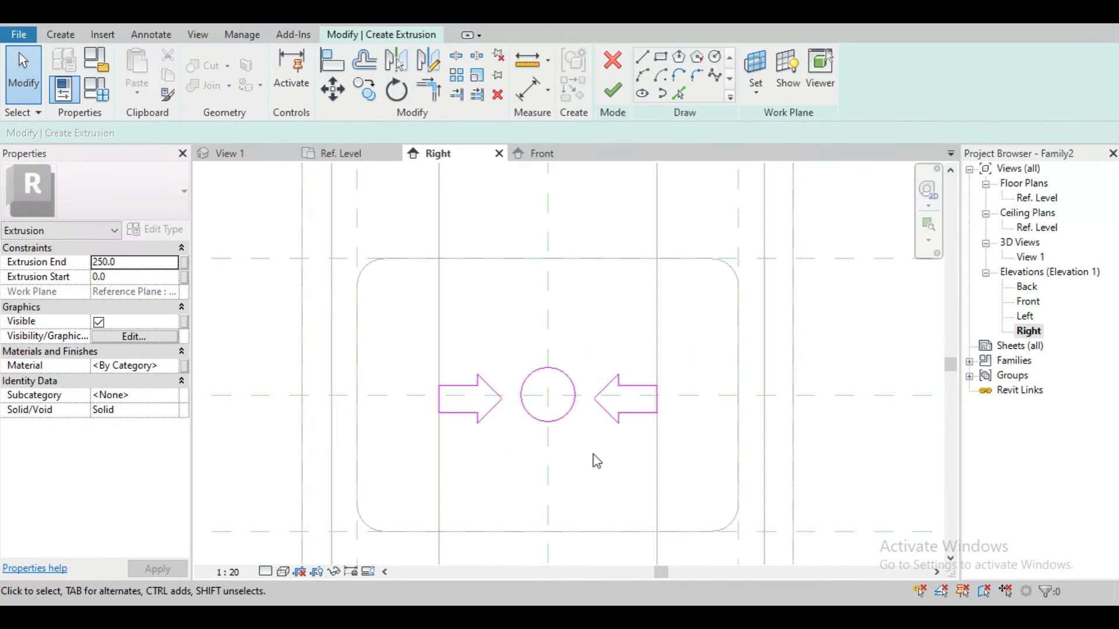
pyautogui.click(612, 92)
pyautogui.scroll(-3, 552, 303)
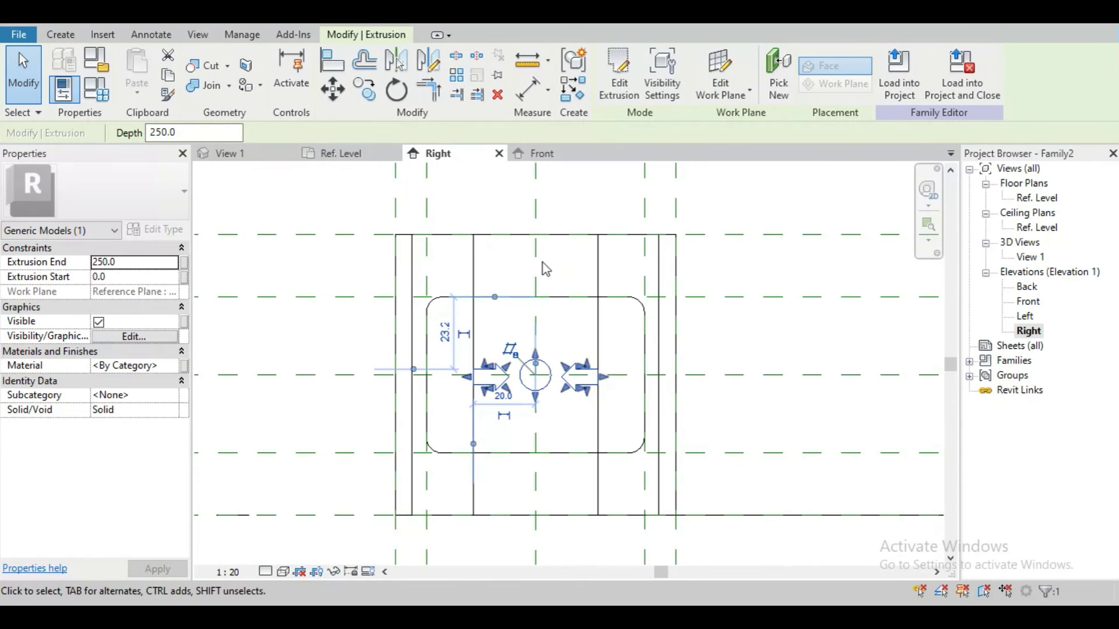
# Step: Tile the open views and, in the plan view, pull the marking extrusion's end back to 40 mm at the body's front face
pyautogui.press('w')
pyautogui.press('t')
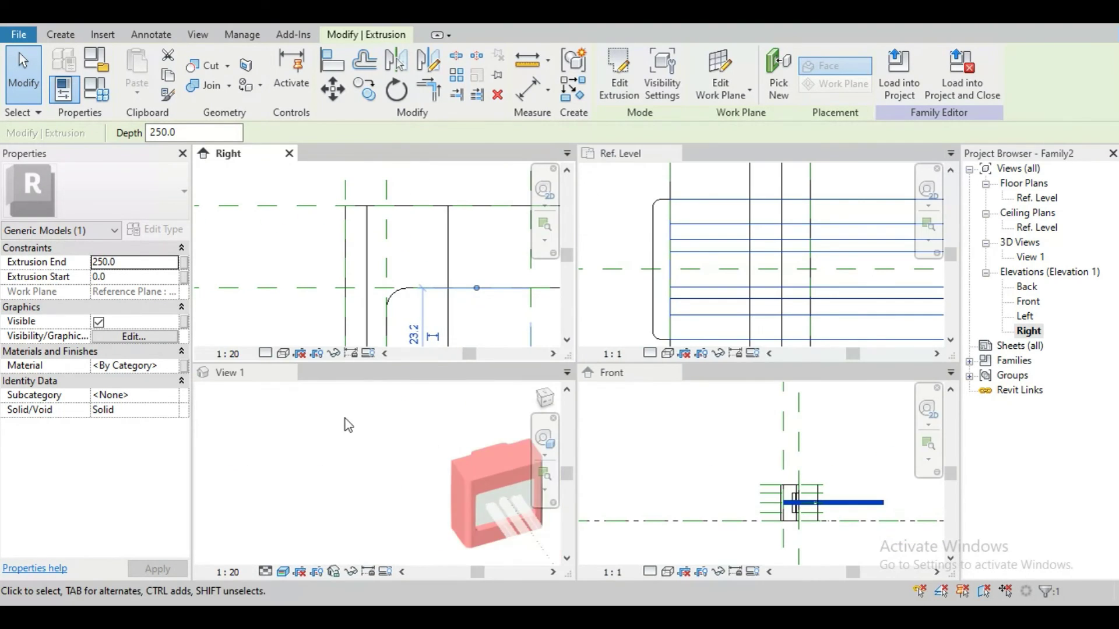
pyautogui.click(360, 479)
pyautogui.scroll(-3, 359, 466)
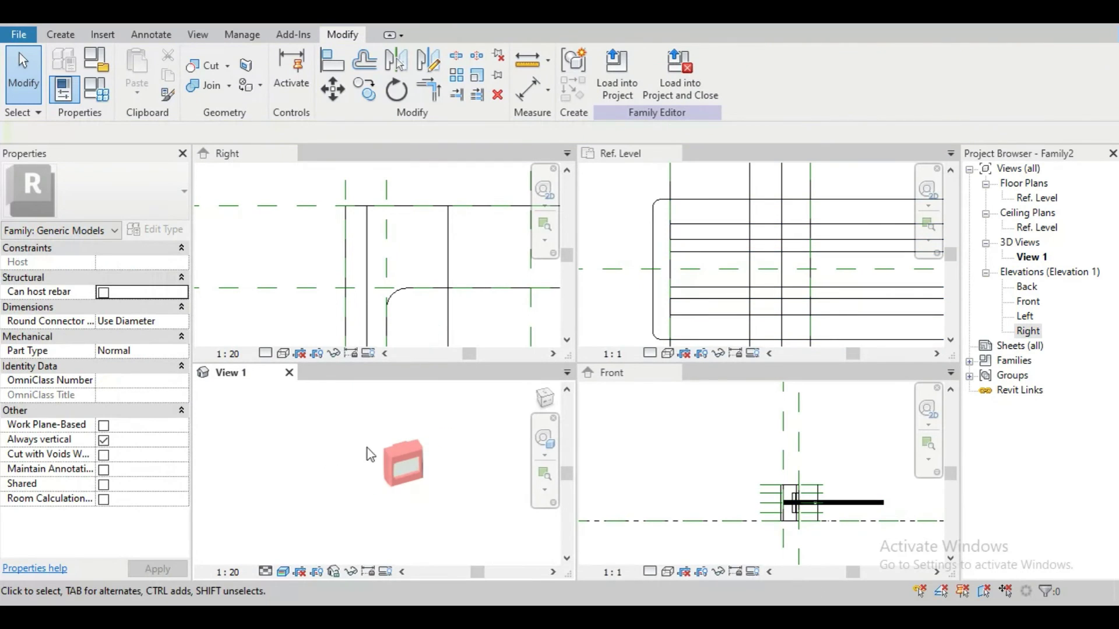
pyautogui.scroll(-5, 651, 296)
pyautogui.scroll(-2, 653, 292)
pyautogui.scroll(1, 854, 281)
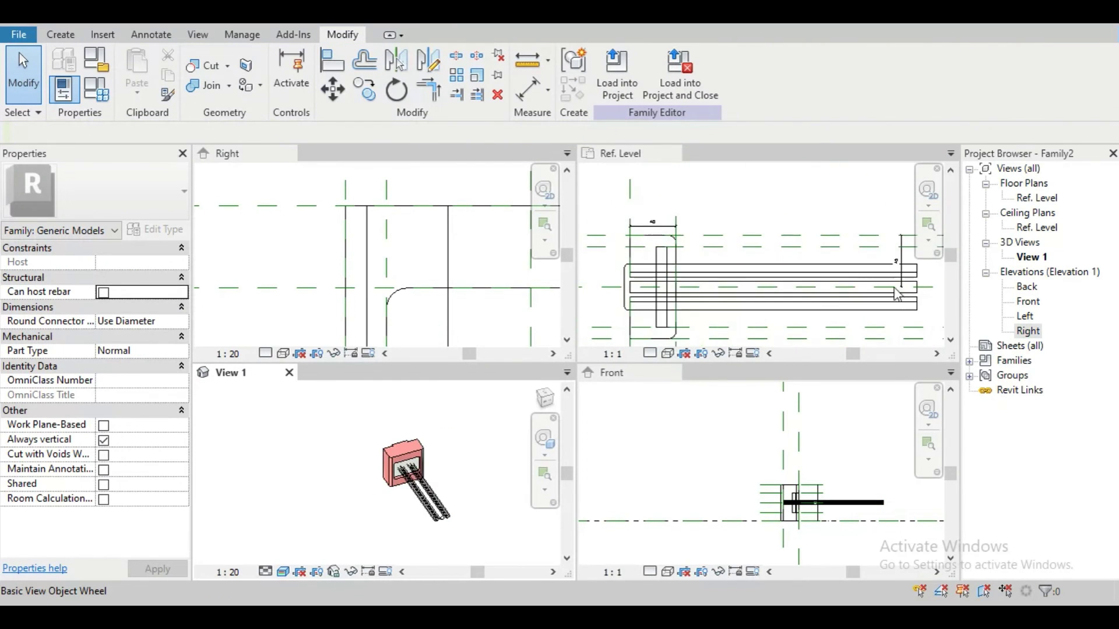
pyautogui.scroll(1, 921, 300)
pyautogui.moveTo(919, 293); pyautogui.dragTo(635, 305)
pyautogui.scroll(2, 642, 291)
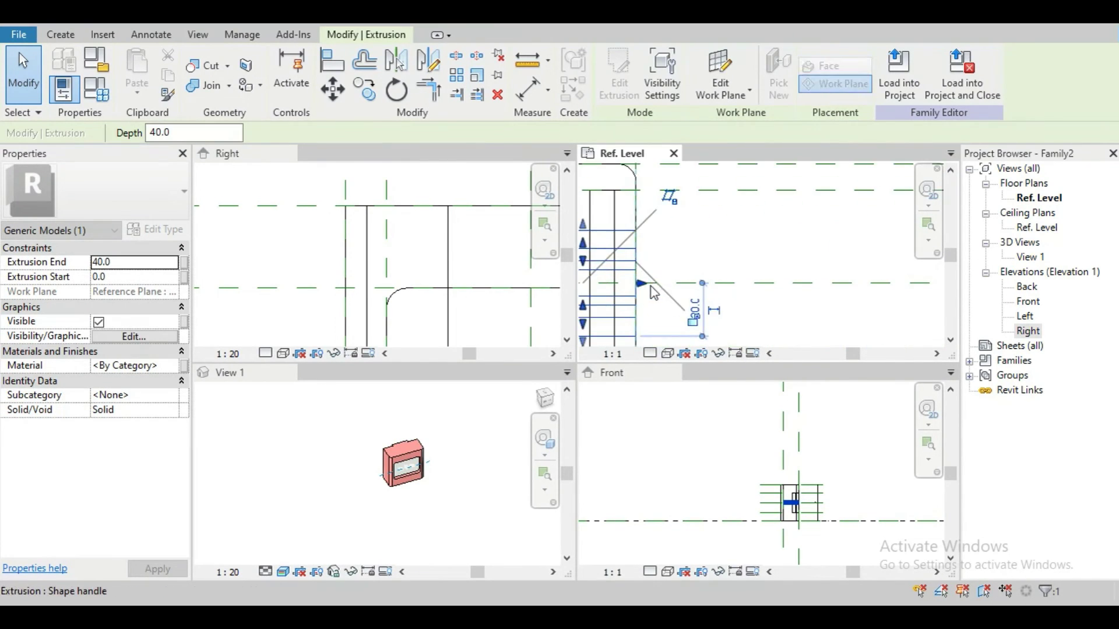
# Step: Pull the markings' front end further back so they protrude only slightly from the white insert inside the recess
pyautogui.moveTo(651, 288); pyautogui.dragTo(773, 292, button='middle')
pyautogui.scroll(2, 769, 291)
pyautogui.moveTo(759, 279)
pyautogui.mouseDown()
pyautogui.moveTo(730, 296)
pyautogui.moveTo(717, 290)
pyautogui.moveTo(753, 290)
pyautogui.mouseUp()
pyautogui.scroll(-3, 731, 295)
pyautogui.click(828, 251)
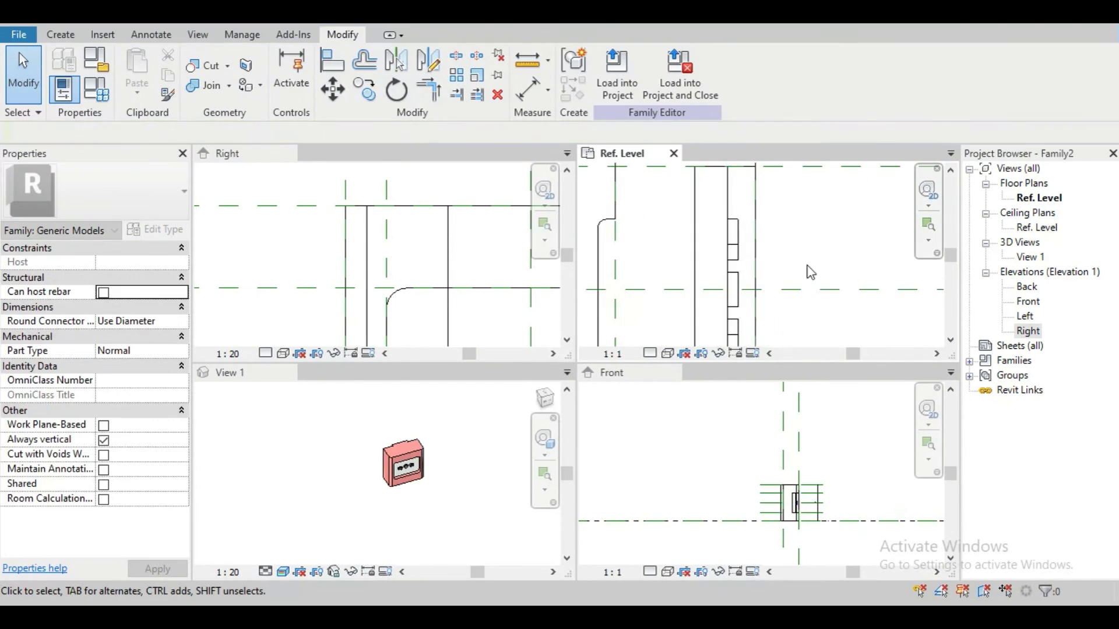
# Step: Inspect the call point in a single 3D view and compare it with the reference image mcp.png
pyautogui.scroll(3, 461, 486)
pyautogui.click(461, 486)
pyautogui.press('t')
pyautogui.press('w')
pyautogui.keyDown('shift'); pyautogui.moveTo(671, 406); pyautogui.dragTo(707, 415, button='middle'); pyautogui.keyUp('shift')
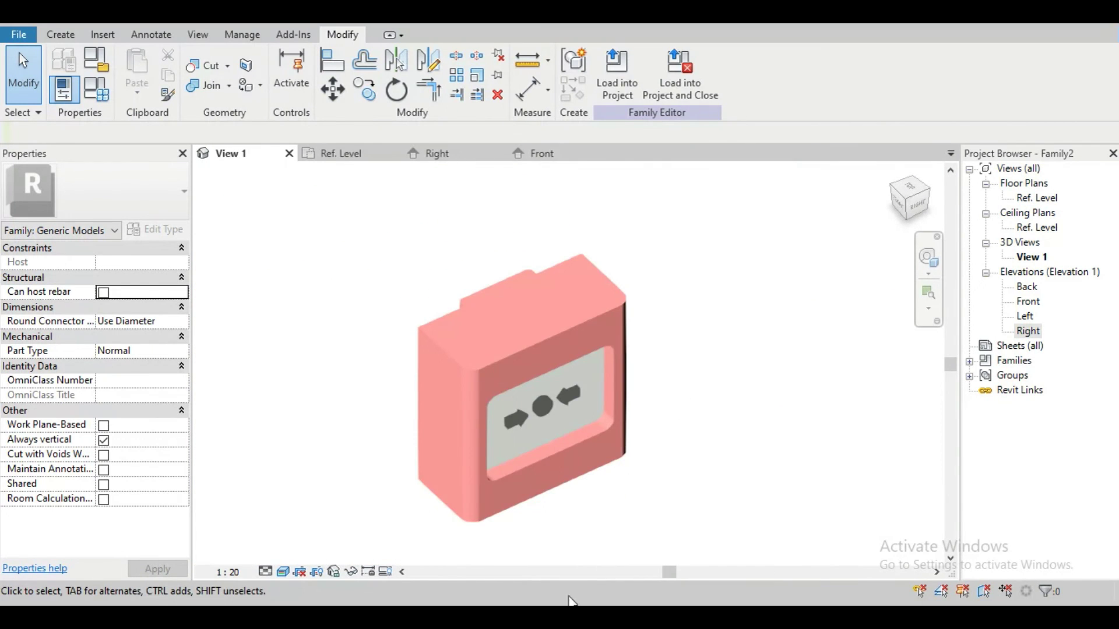
pyautogui.click(553, 613)
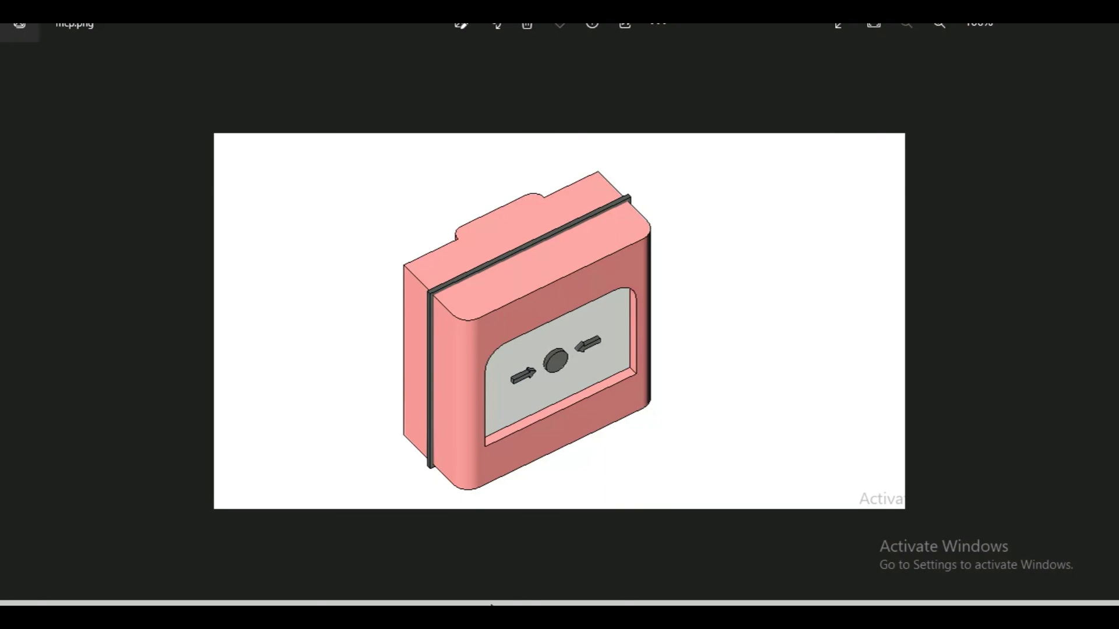
pyautogui.moveTo(458, 600)
pyautogui.click(495, 568)
pyautogui.scroll(1, 612, 361)
pyautogui.moveTo(641, 330); pyautogui.dragTo(677, 312, button='middle')
pyautogui.scroll(-2, 705, 305)
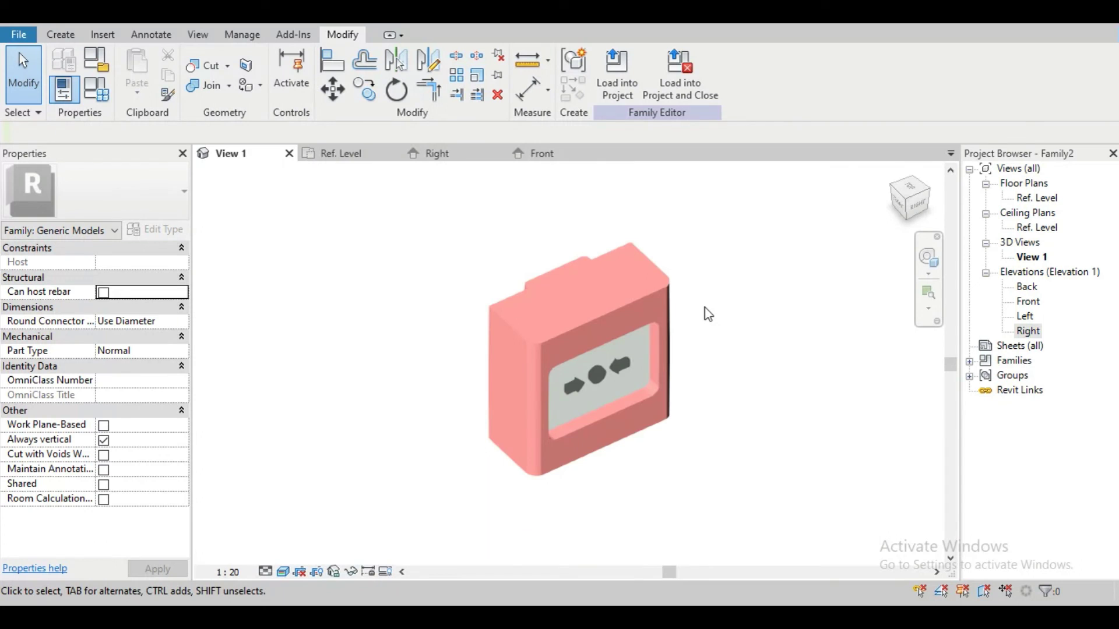
# Step: Start a new extrusion in the Right elevation and pick the body's outer edges as sketch lines
pyautogui.click(440, 153)
pyautogui.moveTo(489, 333)
pyautogui.mouseDown(button='middle')
pyautogui.moveTo(522, 399)
pyautogui.moveTo(522, 362)
pyautogui.moveTo(520, 386)
pyautogui.mouseUp(button='middle')
pyautogui.scroll(-6, 492, 362)
pyautogui.scroll(-1, 500, 308)
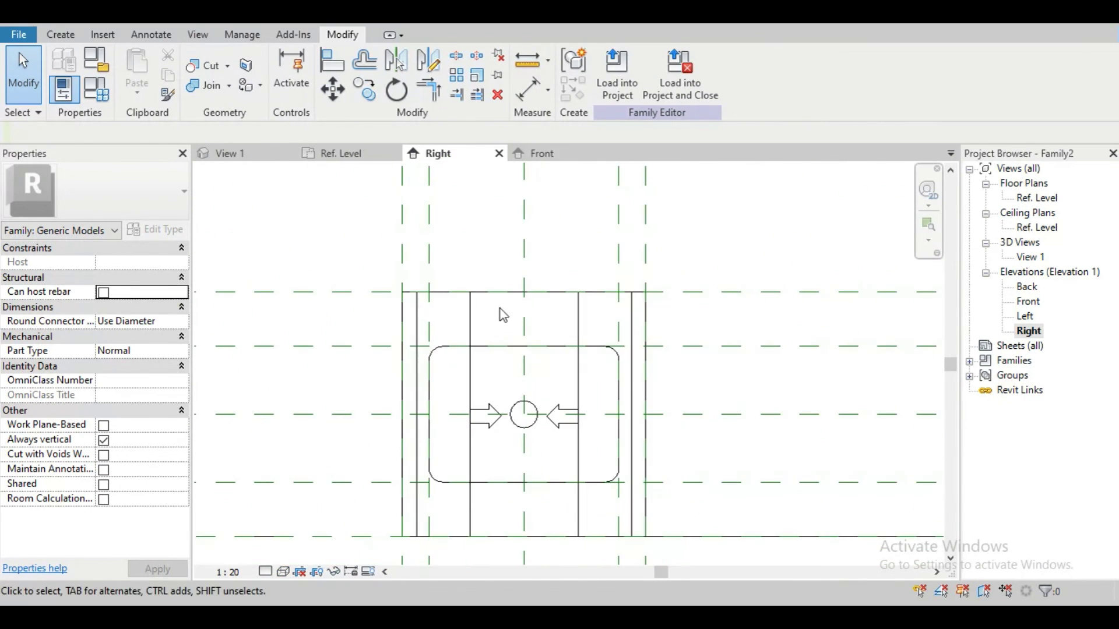
pyautogui.click(71, 36)
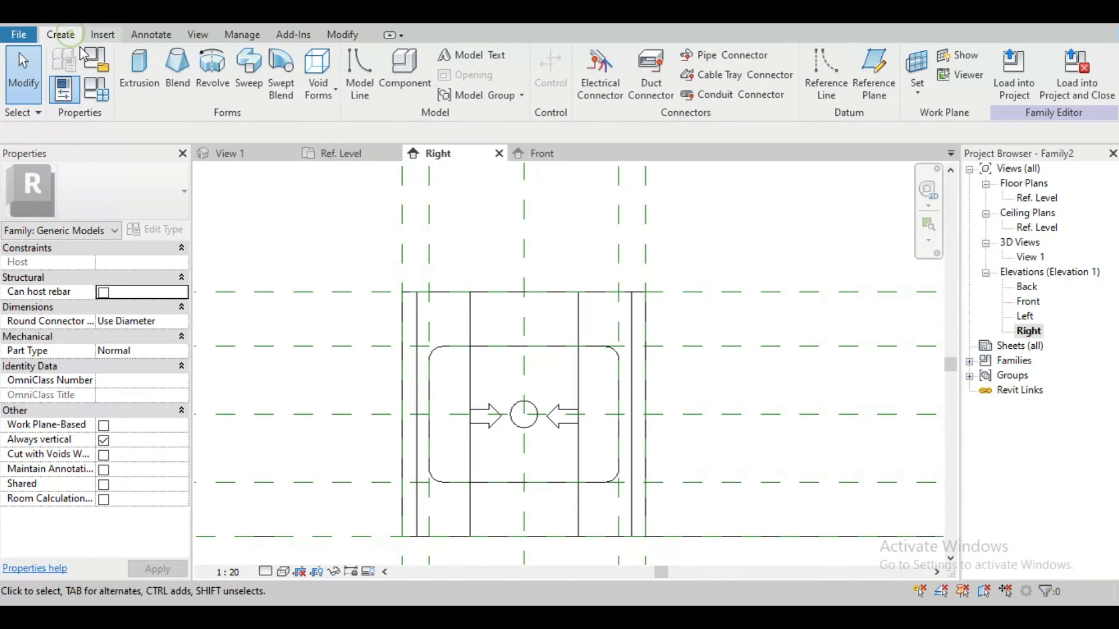
pyautogui.click(134, 82)
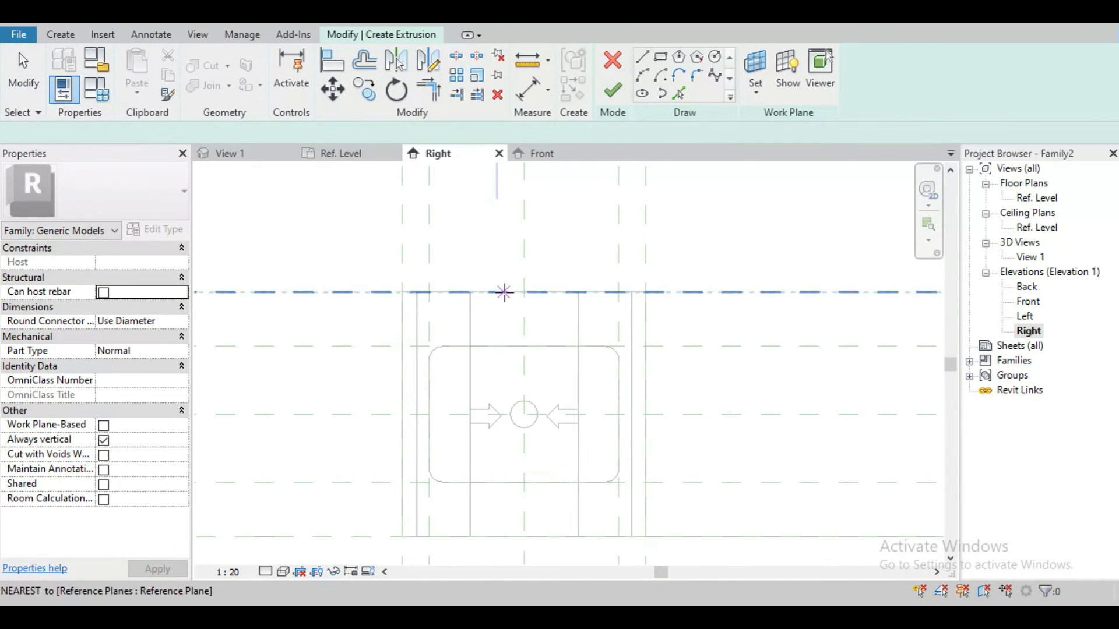
pyautogui.click(679, 93)
pyautogui.click(529, 292)
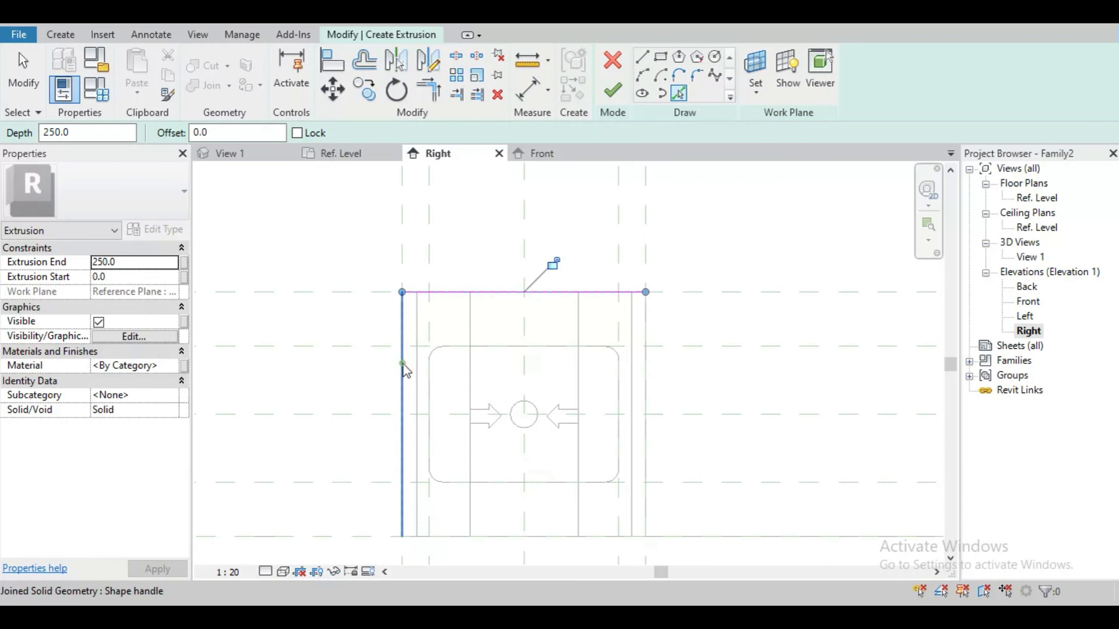
# Step: Move the new outline's bottom line 1 mm downward, outside the body
pyautogui.scroll(3, 592, 435)
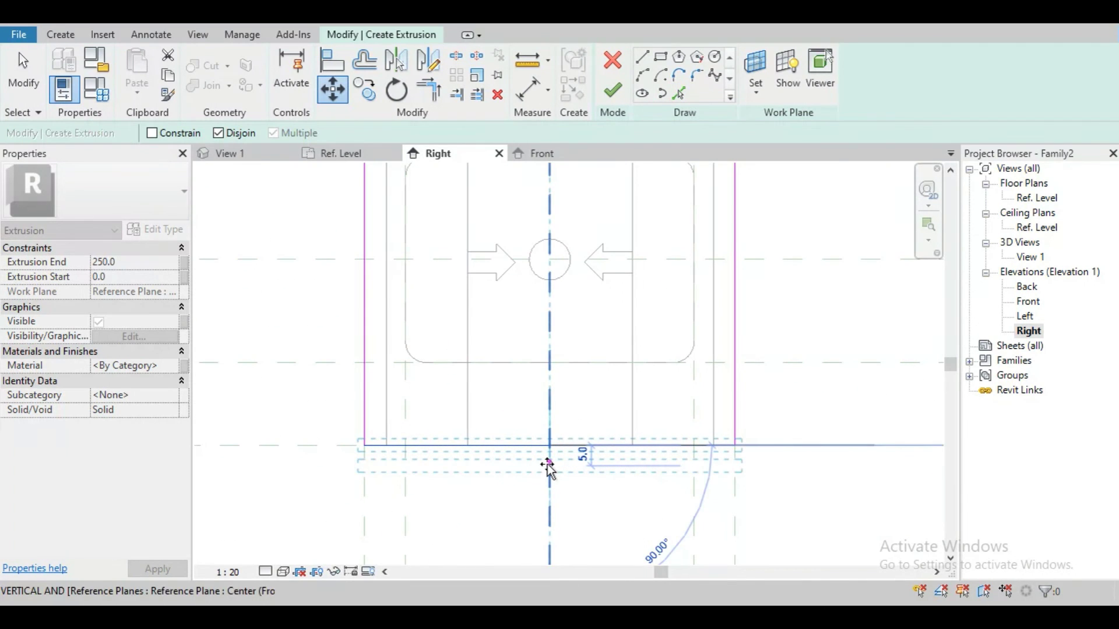
pyautogui.write('1')
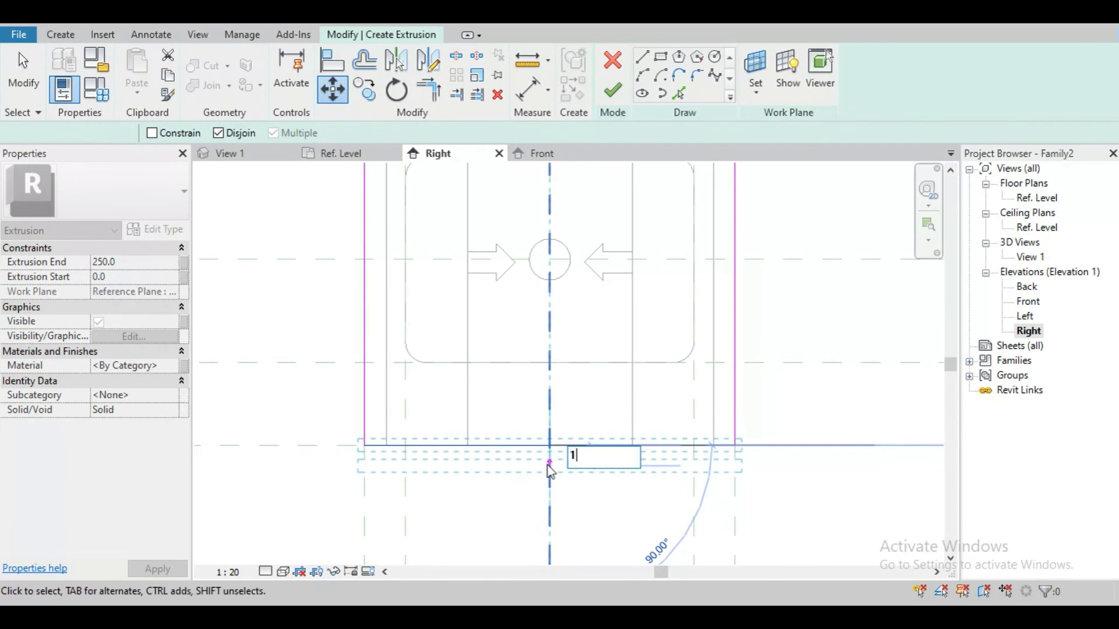
pyautogui.press('Return')
pyautogui.scroll(3, 545, 467)
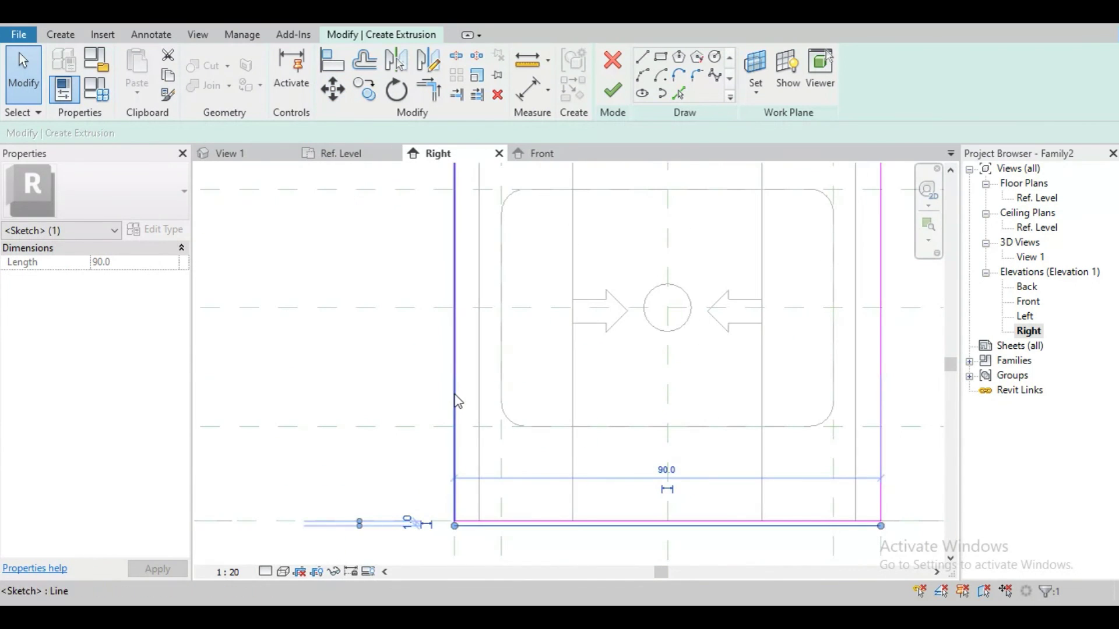
# Step: Move the outline's left side line 1 mm outward from the body
pyautogui.press('m')
pyautogui.press('v')
pyautogui.click(457, 400)
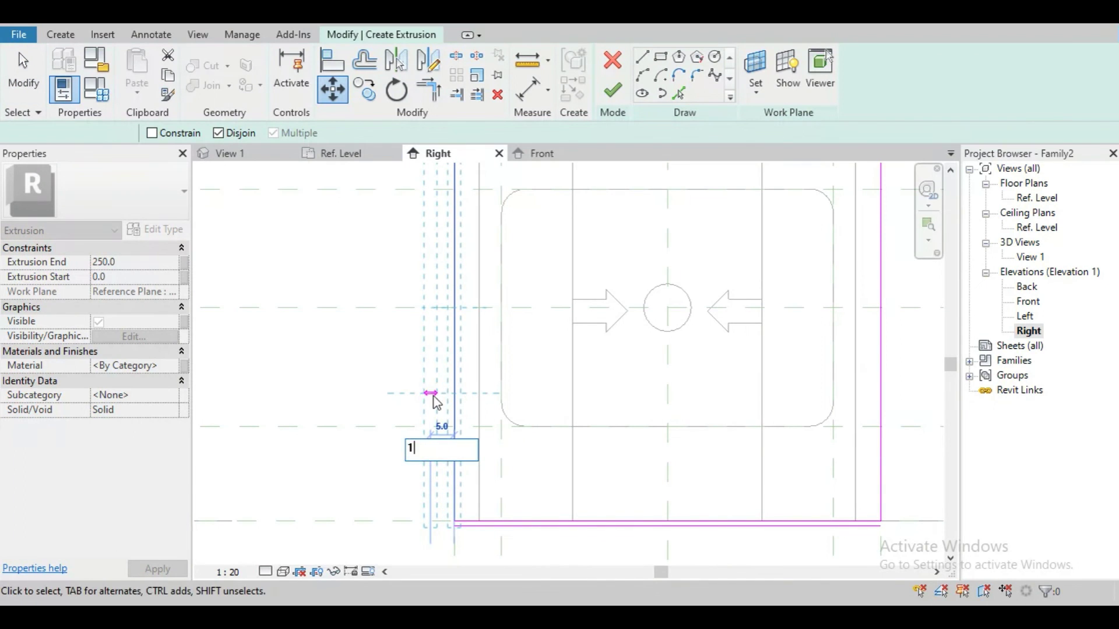
pyautogui.write('1')
pyautogui.press('Return')
pyautogui.scroll(4, 464, 462)
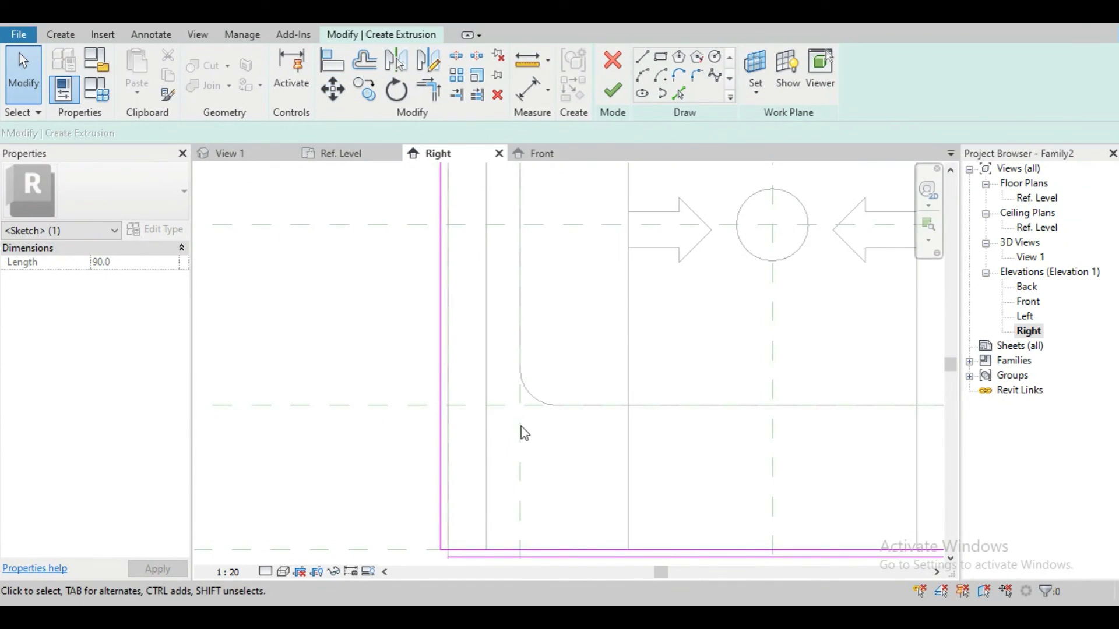
# Step: Move the outline's top line 1 mm upward from the body's top edge
pyautogui.moveTo(518, 324); pyautogui.dragTo(457, 406, button='middle')
pyautogui.scroll(-2, 457, 406)
pyautogui.moveTo(463, 342); pyautogui.dragTo(443, 508, button='middle')
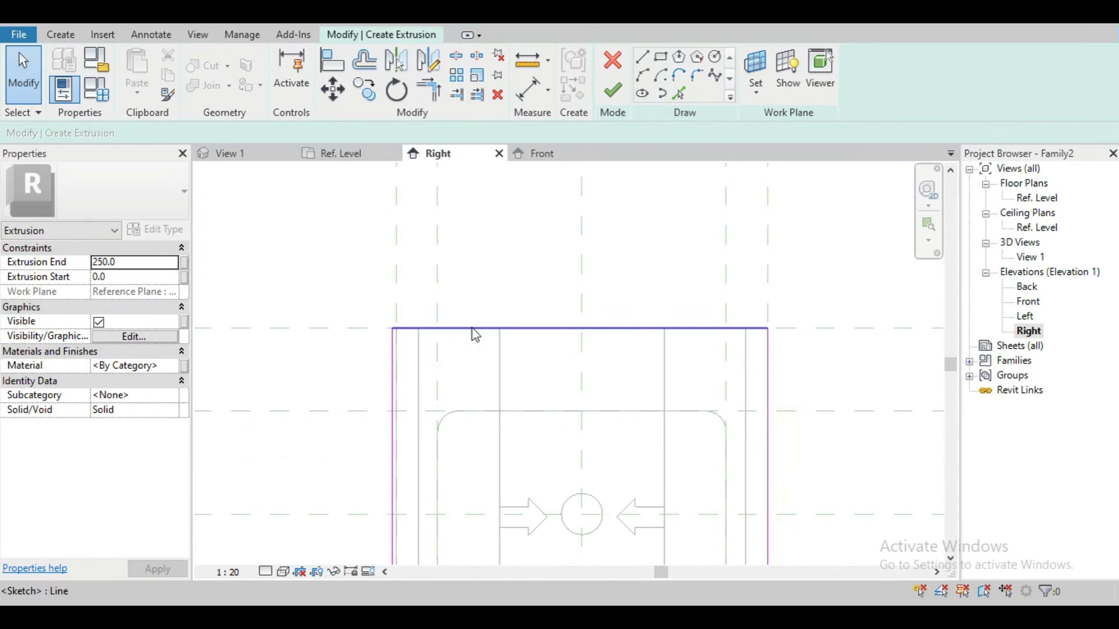
pyautogui.click(474, 330)
pyautogui.press('m')
pyautogui.press('v')
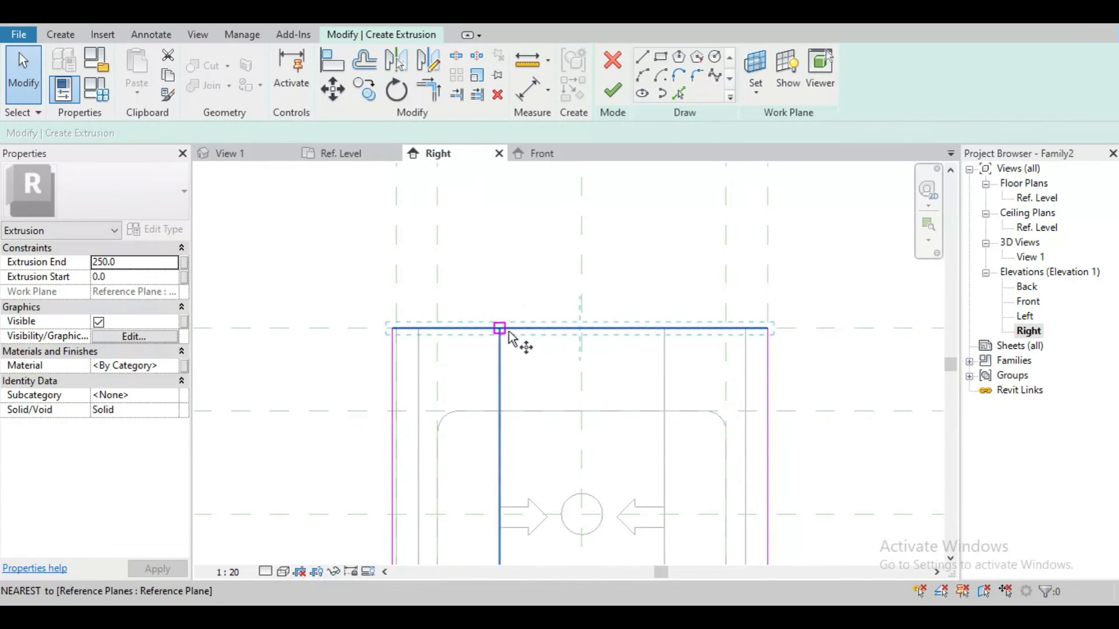
pyautogui.click(580, 330)
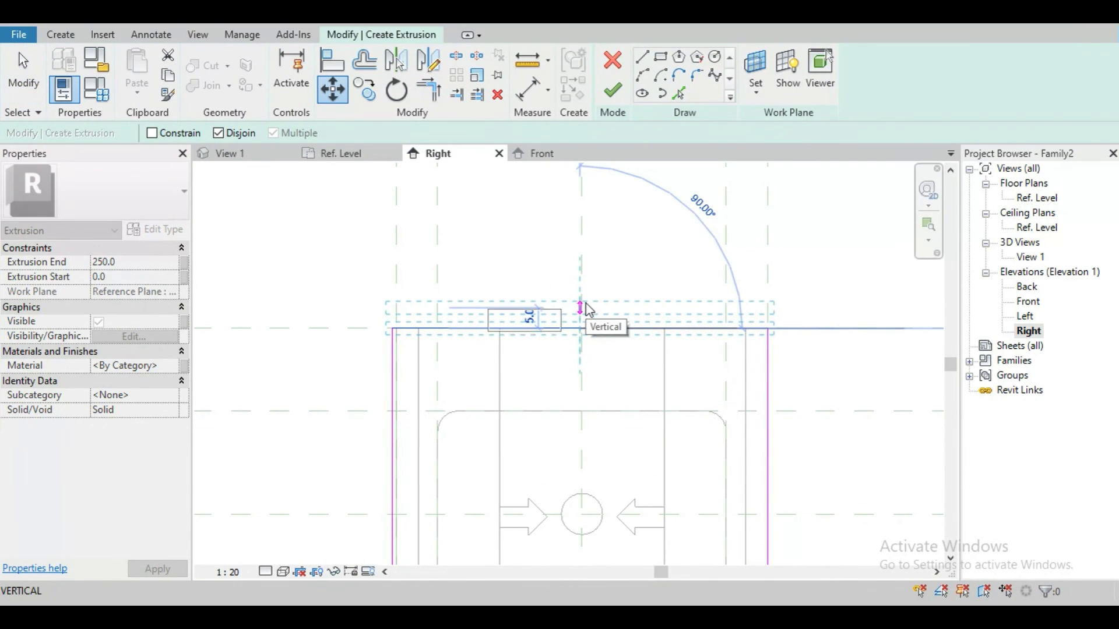
pyautogui.click(587, 310)
# Step: Move the outline's right side line 1 mm outward from the body
pyautogui.scroll(-2, 583, 373)
pyautogui.moveTo(687, 401); pyautogui.dragTo(633, 353, button='middle')
pyautogui.scroll(3, 643, 362)
pyautogui.press('Escape')
pyautogui.scroll(-1, 662, 501)
pyautogui.moveTo(663, 505)
pyautogui.mouseDown(button='middle')
pyautogui.moveTo(697, 400)
pyautogui.moveTo(686, 494)
pyautogui.mouseUp(button='middle')
pyautogui.scroll(3, 684, 332)
pyautogui.moveTo(686, 385); pyautogui.dragTo(690, 397, button='middle')
pyautogui.moveTo(659, 312); pyautogui.dragTo(707, 325, button='middle')
pyautogui.moveTo(574, 320); pyautogui.dragTo(735, 321, button='middle')
pyautogui.moveTo(496, 304); pyautogui.dragTo(654, 289, button='middle')
# Step: Clean up the offset lines' corners into one closed rectangle around the body and finish the extrusion sketch
pyautogui.scroll(2, 493, 266)
pyautogui.moveTo(503, 377); pyautogui.dragTo(434, 282, button='middle')
pyautogui.scroll(-4, 433, 282)
pyautogui.moveTo(438, 375)
pyautogui.mouseDown(button='middle')
pyautogui.moveTo(444, 394)
pyautogui.moveTo(444, 292)
pyautogui.mouseUp(button='middle')
pyautogui.scroll(2, 419, 420)
pyautogui.scroll(3, 423, 427)
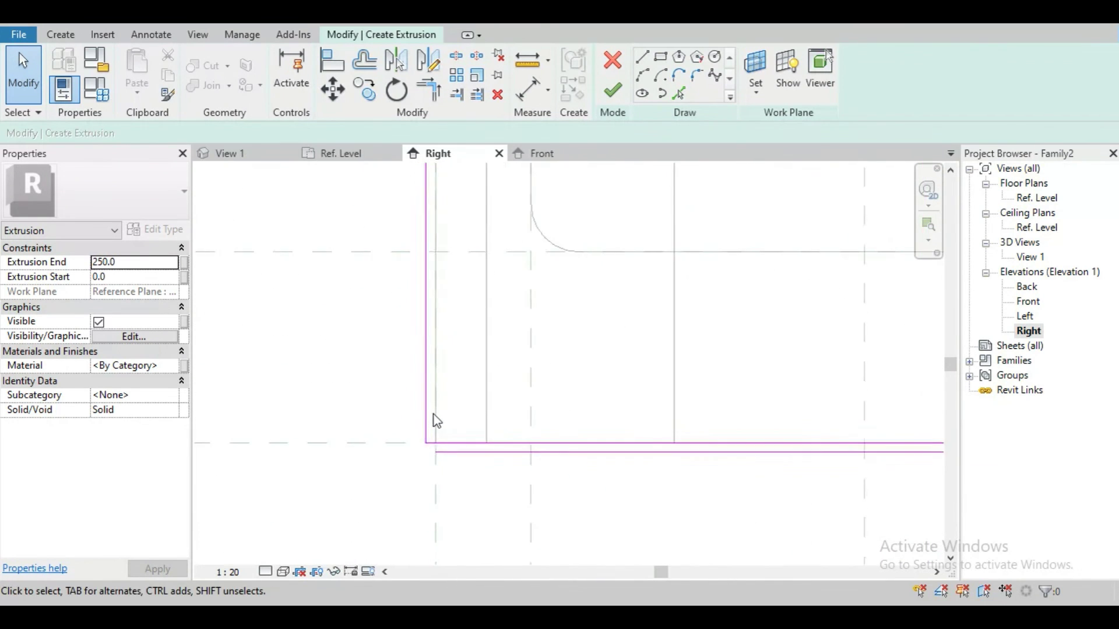
pyautogui.click(446, 454)
pyautogui.press('e')
pyautogui.moveTo(463, 437)
pyautogui.mouseDown(button='middle')
pyautogui.moveTo(465, 426)
pyautogui.moveTo(366, 458)
pyautogui.mouseUp(button='middle')
pyautogui.scroll(-4, 463, 426)
pyautogui.scroll(-3, 366, 458)
pyautogui.moveTo(603, 453); pyautogui.dragTo(537, 500, button='middle')
pyautogui.scroll(4, 630, 477)
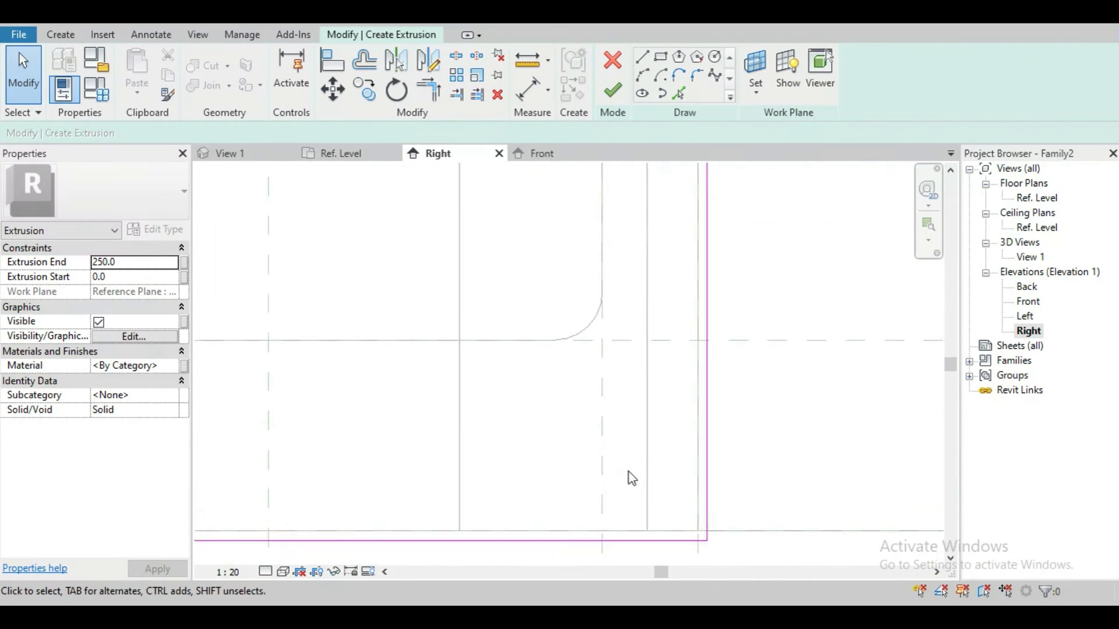
pyautogui.click(613, 93)
pyautogui.scroll(-4, 507, 305)
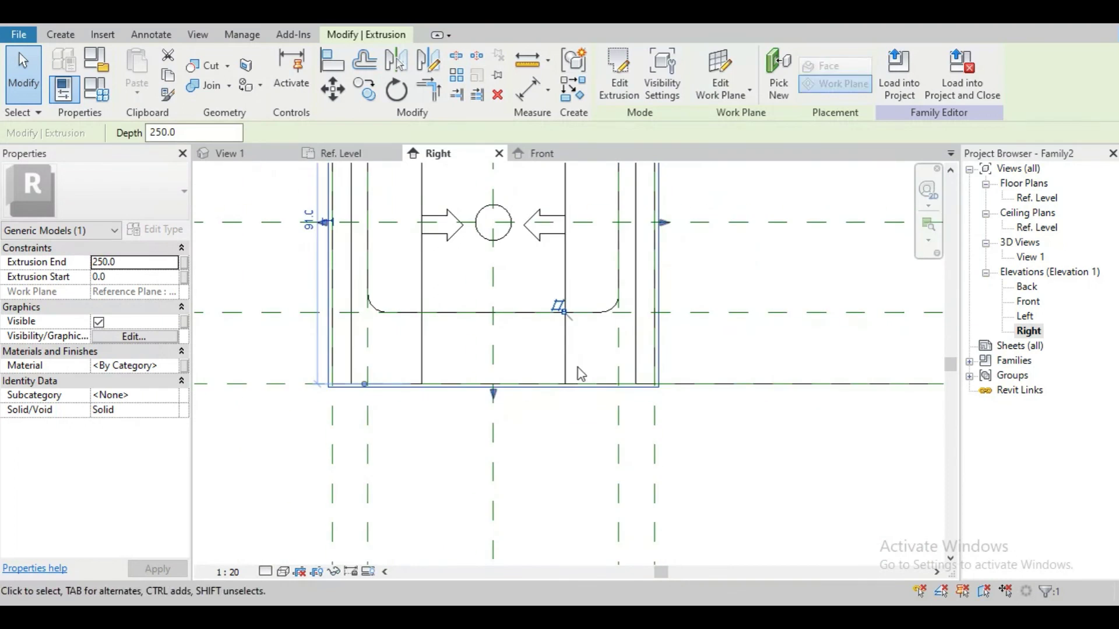
pyautogui.scroll(-2, 577, 371)
pyautogui.moveTo(538, 373); pyautogui.dragTo(545, 410, button='middle')
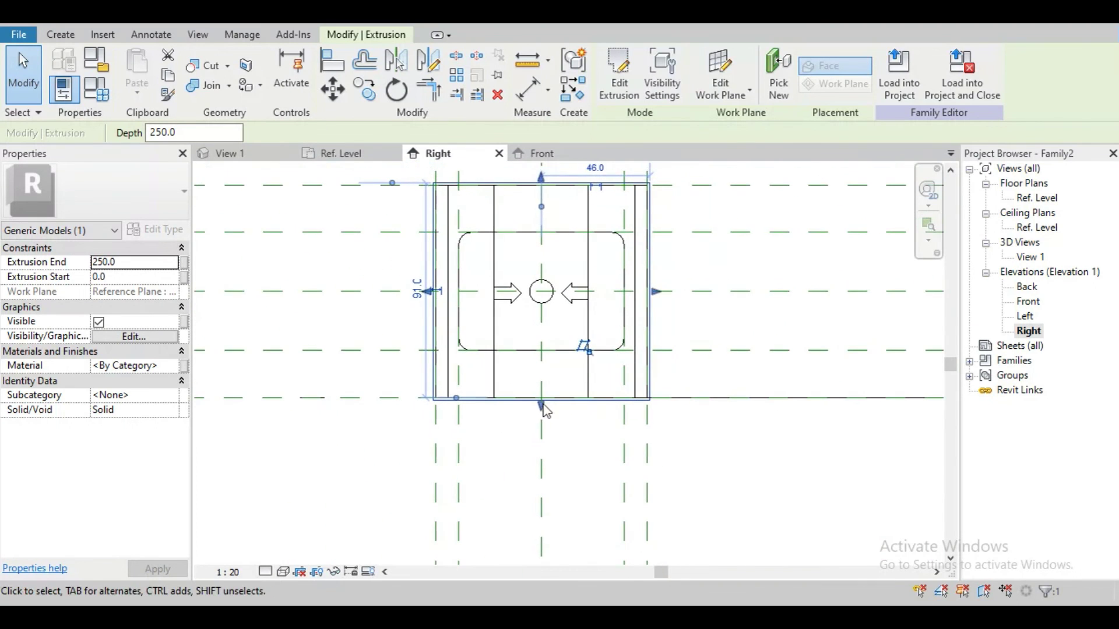
# Step: Tile the views and, in the plan view, shift the new extrusion's rear face forward to a start of 11.9 mm
pyautogui.click(536, 477)
pyautogui.press('w')
pyautogui.press('t')
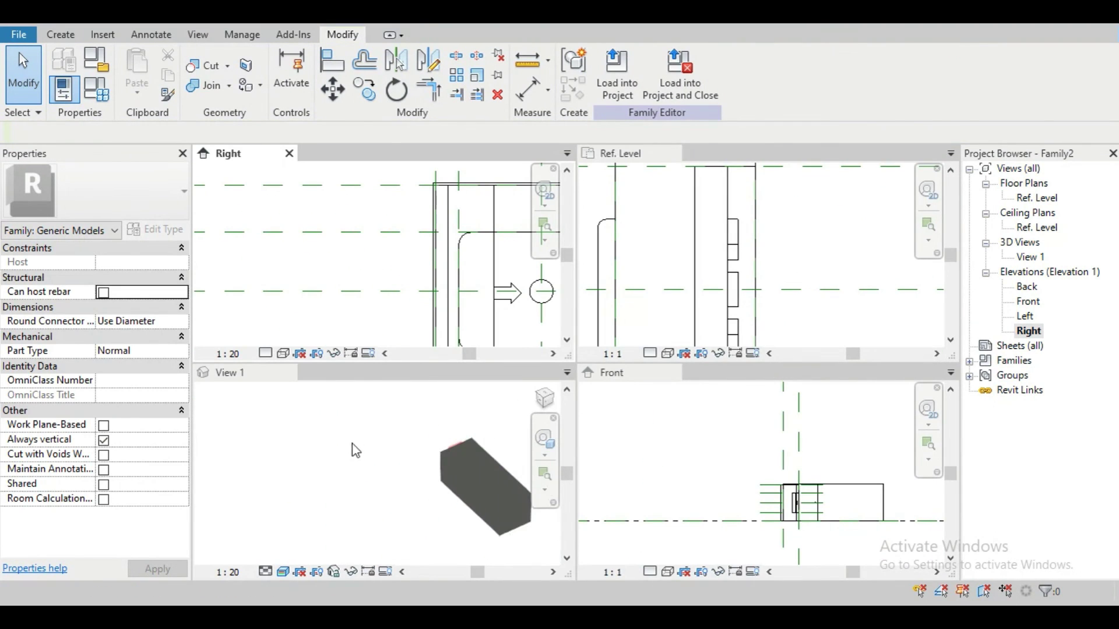
pyautogui.scroll(2, 447, 469)
pyautogui.click(400, 446)
pyautogui.scroll(-3, 378, 454)
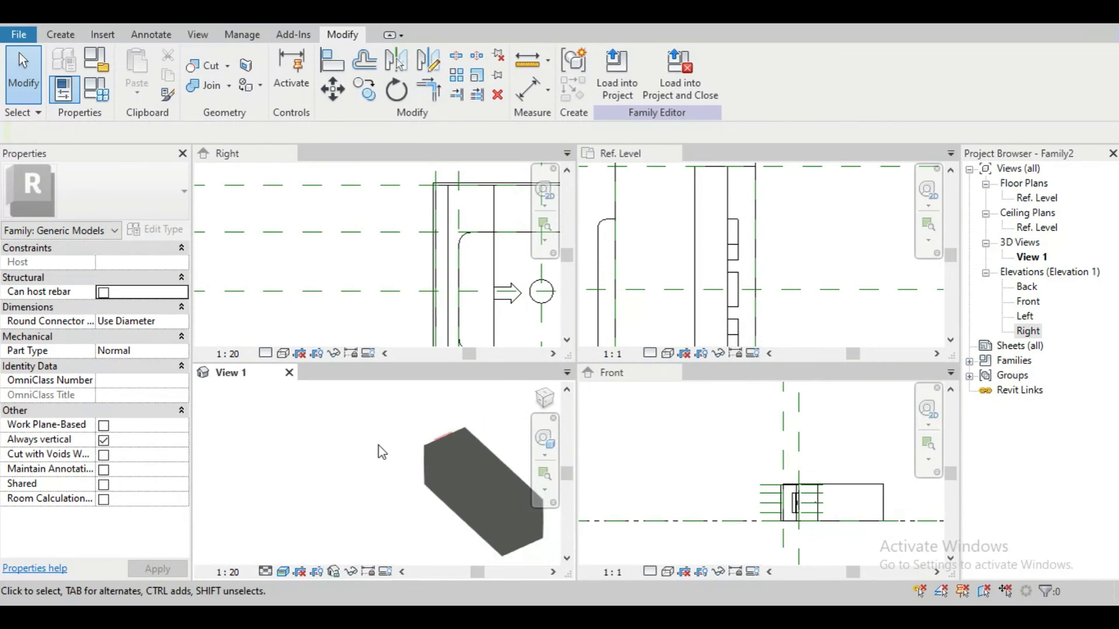
pyautogui.scroll(2, 418, 507)
pyautogui.scroll(-5, 795, 266)
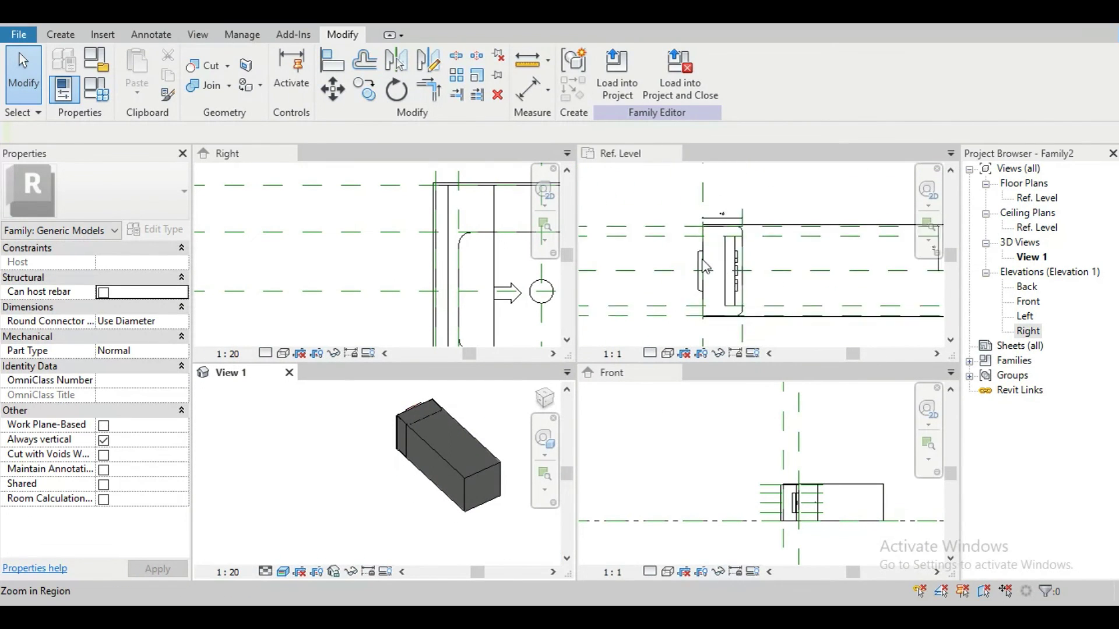
pyautogui.scroll(3, 704, 262)
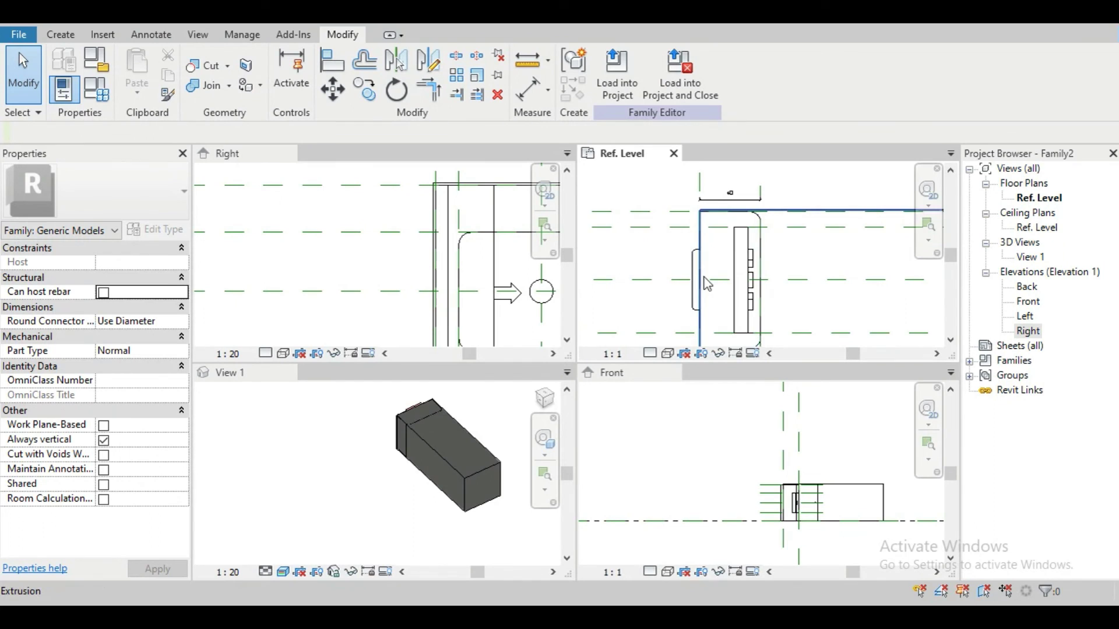
pyautogui.click(705, 290)
pyautogui.scroll(1, 700, 276)
pyautogui.moveTo(701, 284); pyautogui.dragTo(728, 285)
pyautogui.scroll(-4, 659, 274)
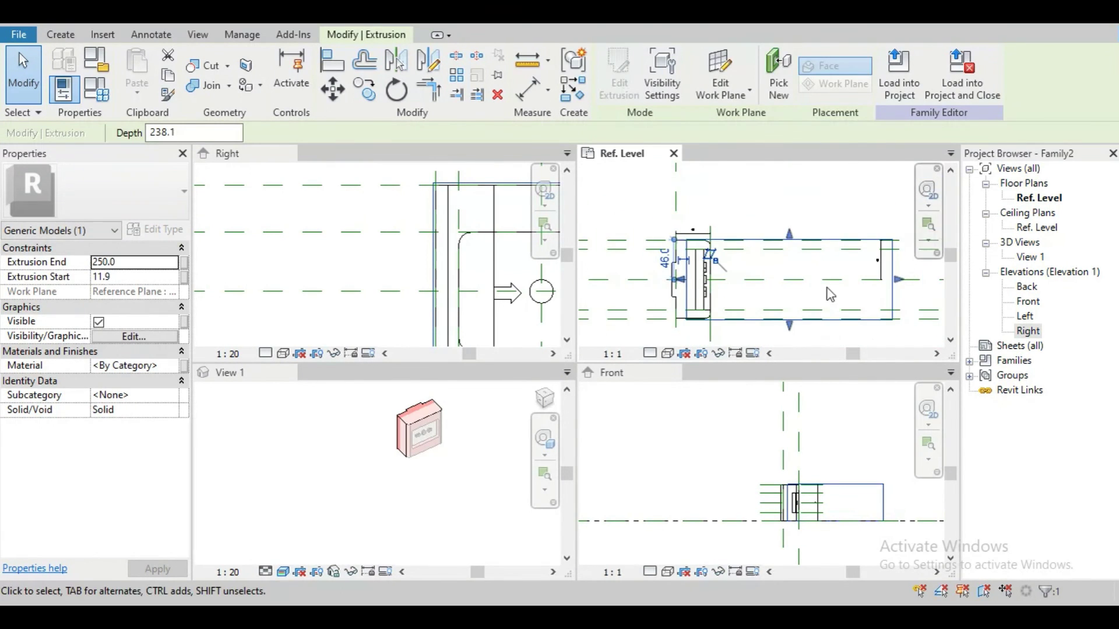
# Step: Pull the extrusion's front face back close to its rear face, leaving a thin band around the body
pyautogui.scroll(1, 852, 283)
pyautogui.moveTo(921, 286); pyautogui.dragTo(638, 290)
pyautogui.scroll(5, 639, 282)
pyautogui.moveTo(668, 294); pyautogui.dragTo(672, 295, button='middle')
pyautogui.scroll(2, 678, 271)
pyautogui.moveTo(659, 261); pyautogui.dragTo(624, 281)
pyautogui.click(670, 282)
pyautogui.scroll(-2, 670, 281)
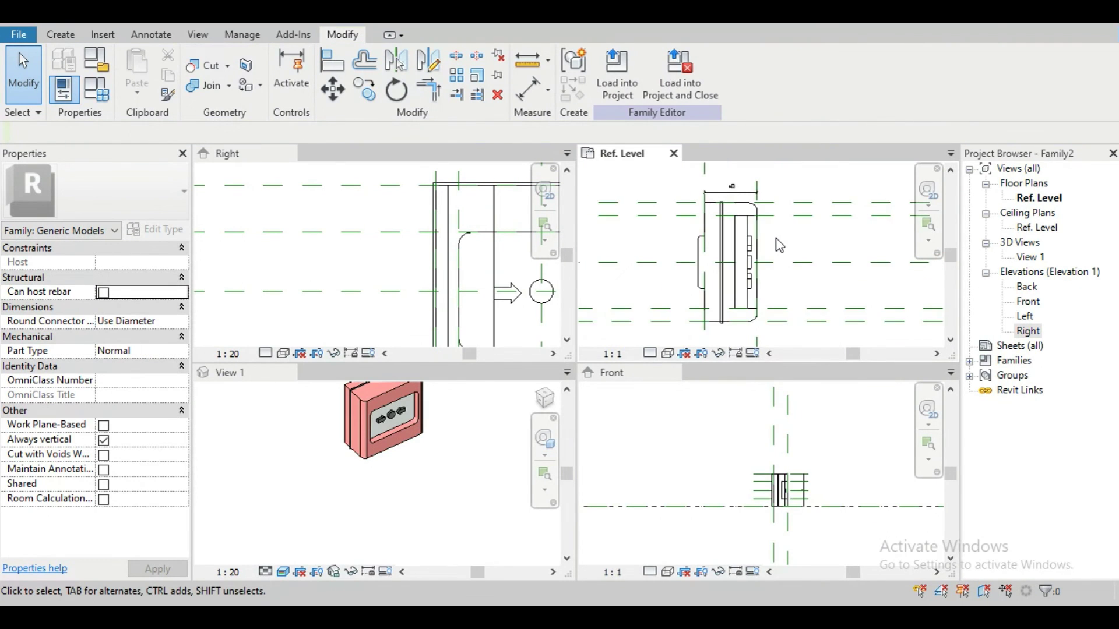
# Step: Examine the call point with its seam band from several angles in the 3D view
pyautogui.scroll(2, 777, 241)
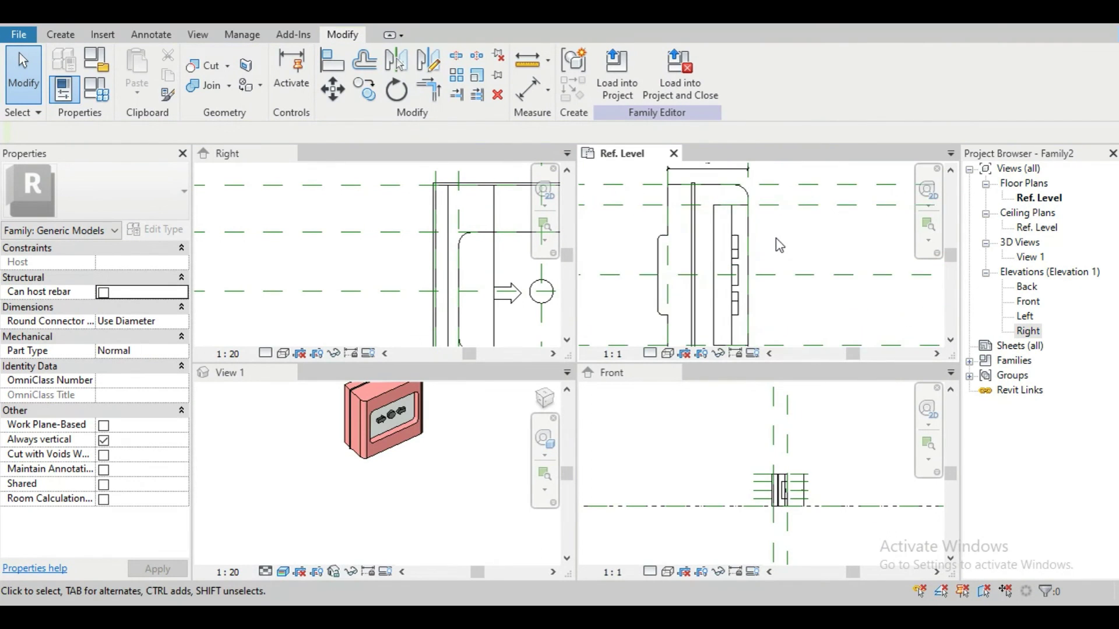
pyautogui.scroll(-2, 660, 318)
pyautogui.moveTo(453, 449)
pyautogui.keyDown('shift'); pyautogui.mouseDown(button='middle')
pyautogui.moveTo(466, 453)
pyautogui.moveTo(456, 459)
pyautogui.mouseUp(button='middle'); pyautogui.keyUp('shift')
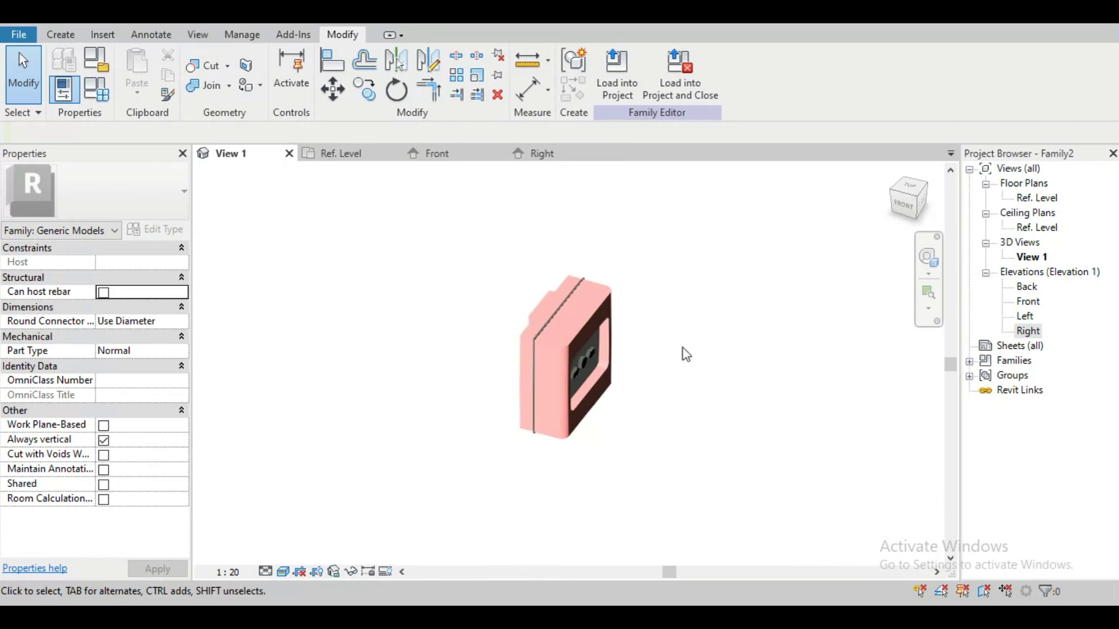
pyautogui.keyDown('shift'); pyautogui.moveTo(682, 350); pyautogui.dragTo(658, 378, button='middle'); pyautogui.keyUp('shift')
pyautogui.scroll(3, 641, 362)
pyautogui.scroll(-2, 658, 361)
pyautogui.keyDown('shift'); pyautogui.moveTo(657, 391); pyautogui.dragTo(592, 429, button='middle'); pyautogui.keyUp('shift')
pyautogui.scroll(3, 602, 411)
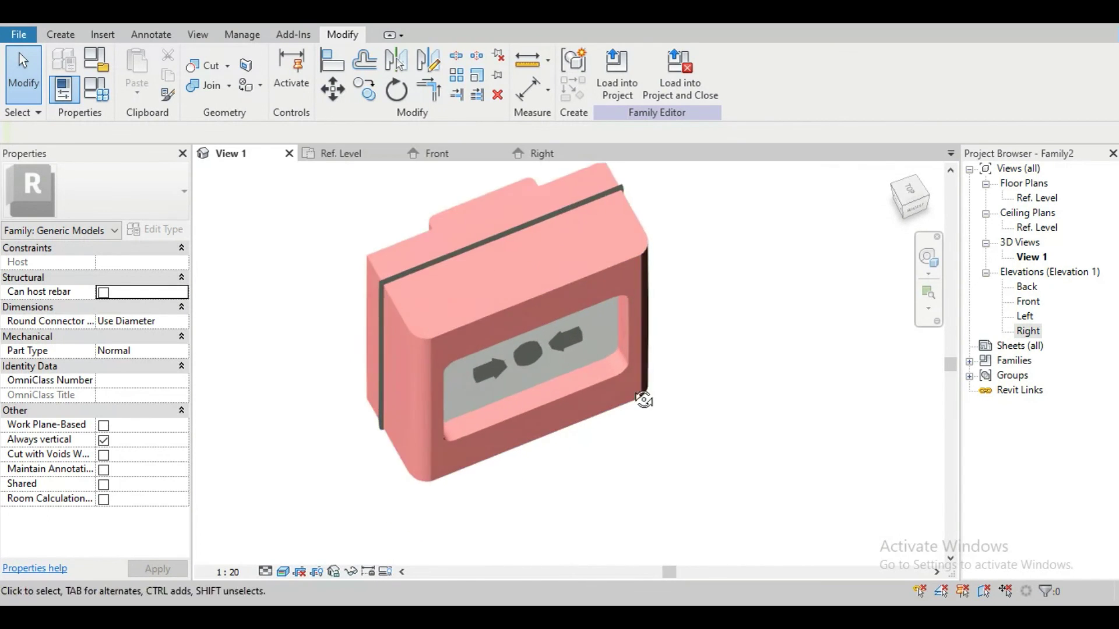
pyautogui.scroll(-3, 675, 315)
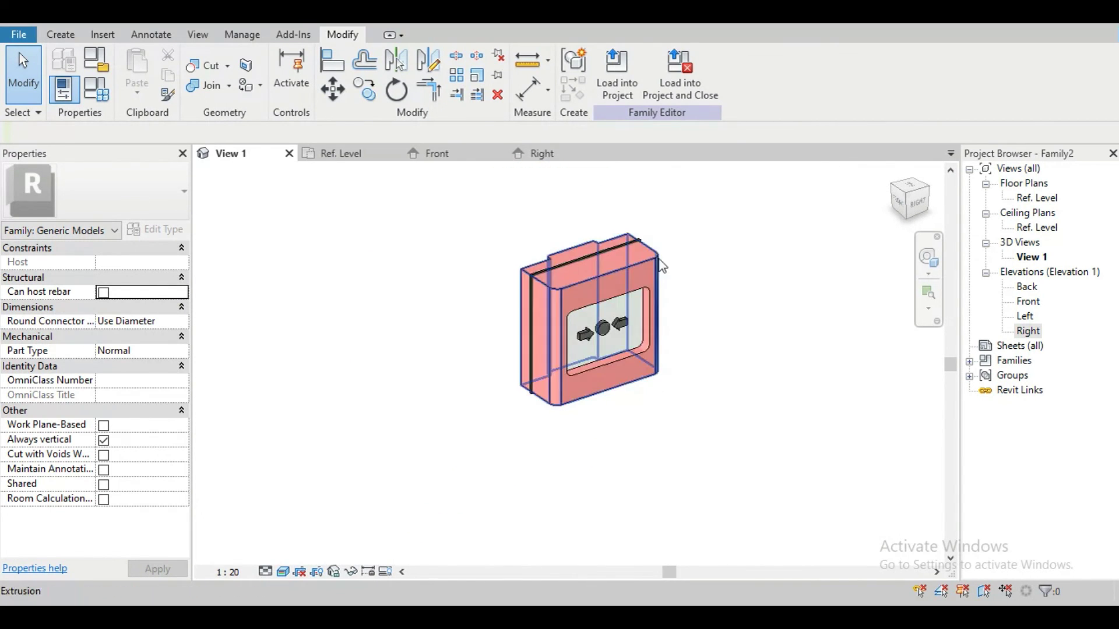
pyautogui.scroll(3, 692, 317)
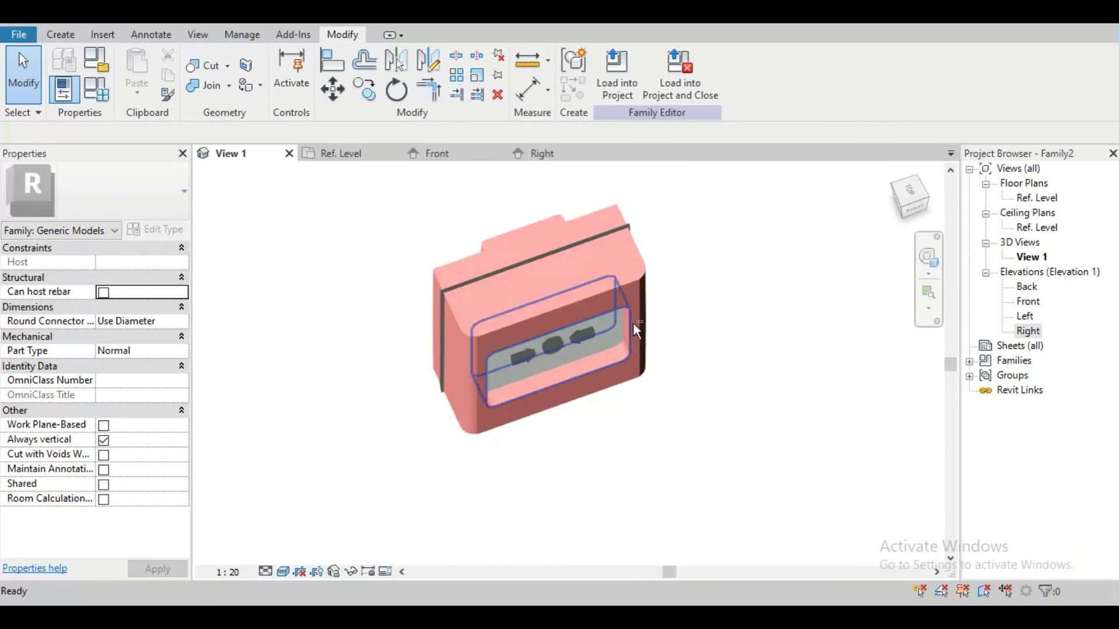
pyautogui.scroll(-2, 688, 367)
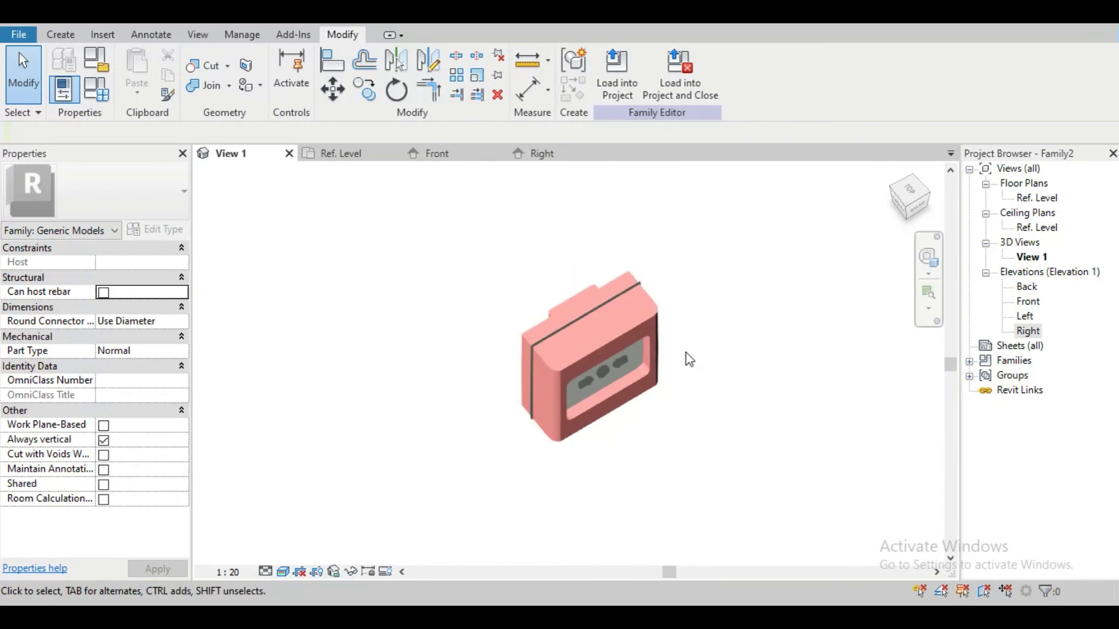